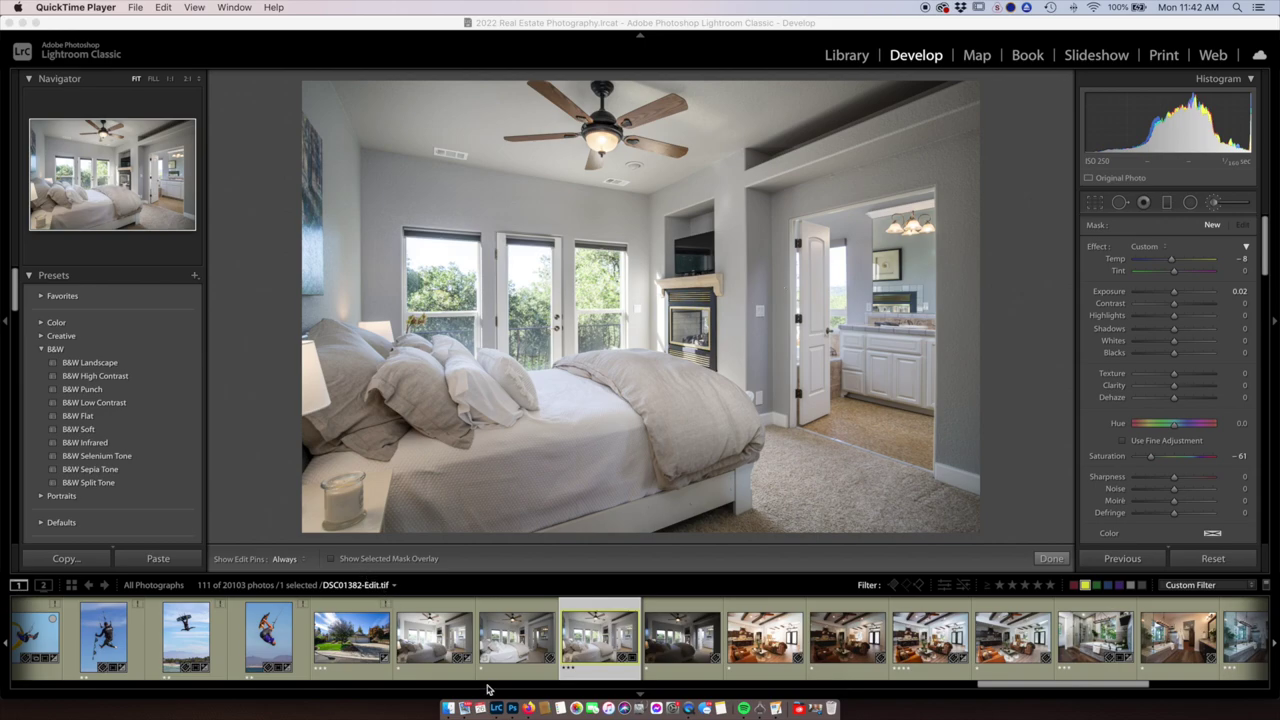
- Review the bedroom exposures DSC01382.ARW, DSC01385.ARW and DSC01387.ARW one after another
{"action": "left_click", "coordinate": [440, 640]}
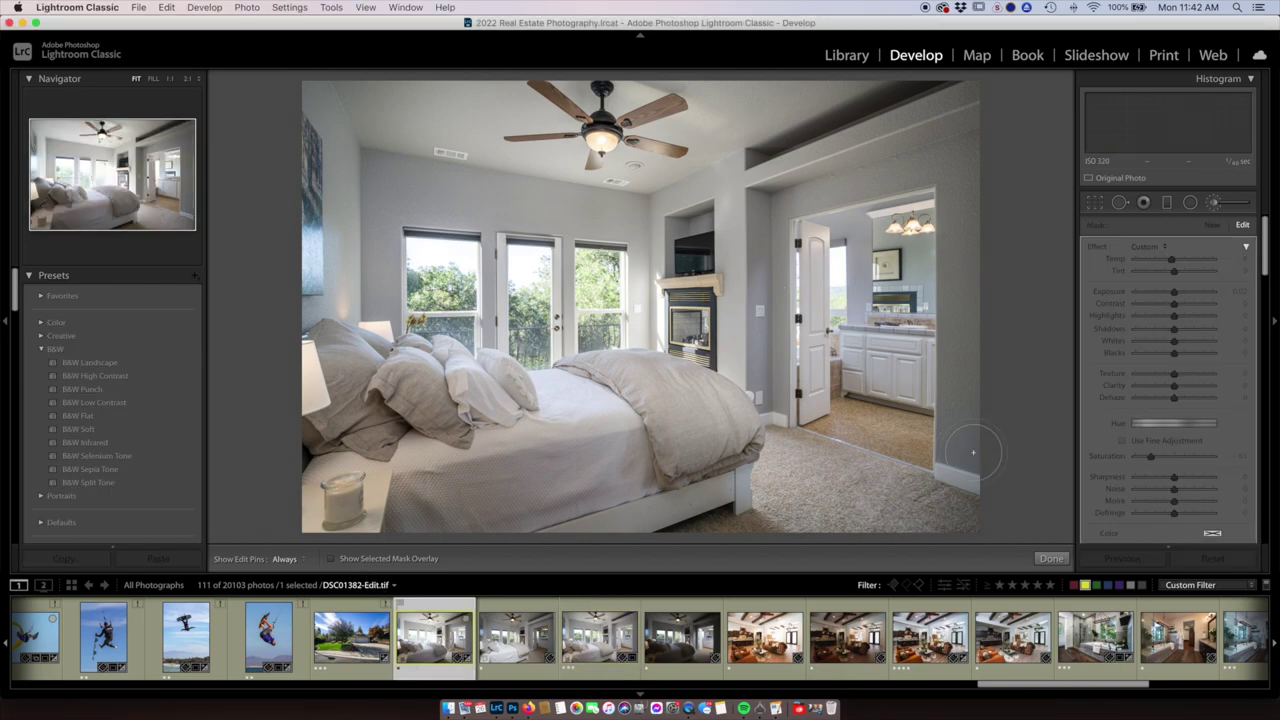
{"action": "left_click", "coordinate": [1201, 559]}
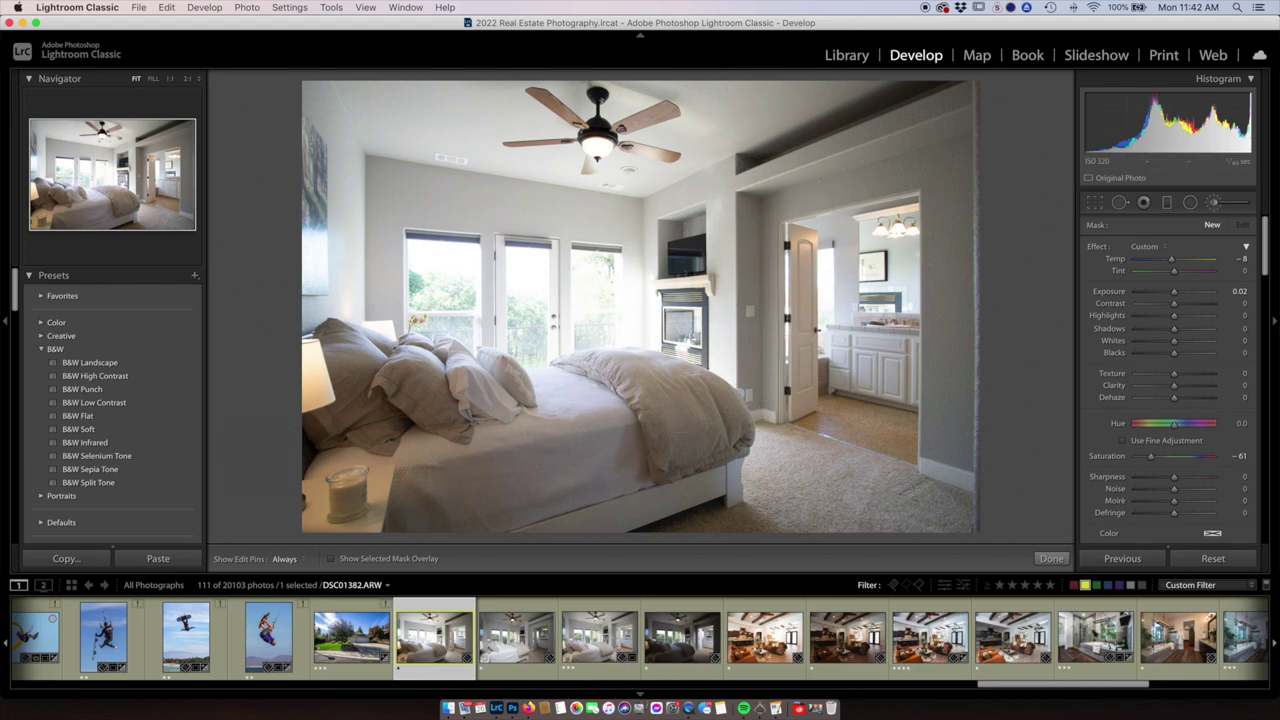
{"action": "left_click", "coordinate": [510, 650]}
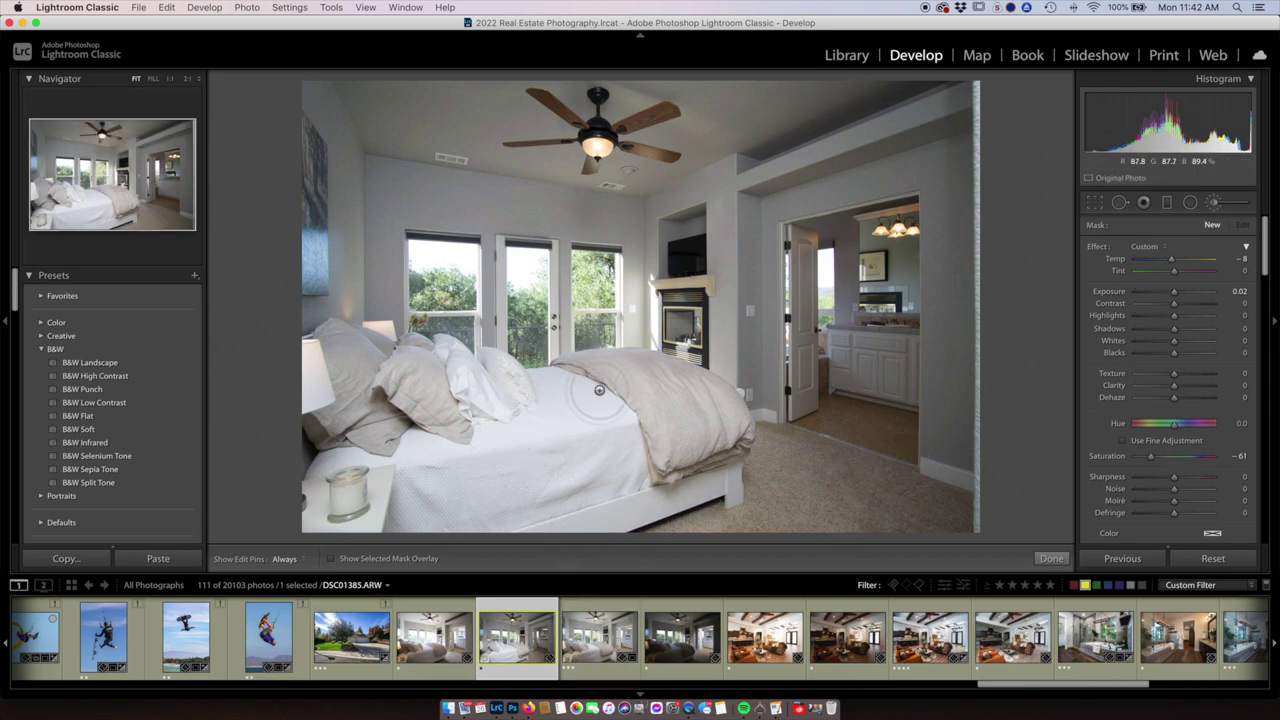
{"action": "left_click", "coordinate": [673, 645]}
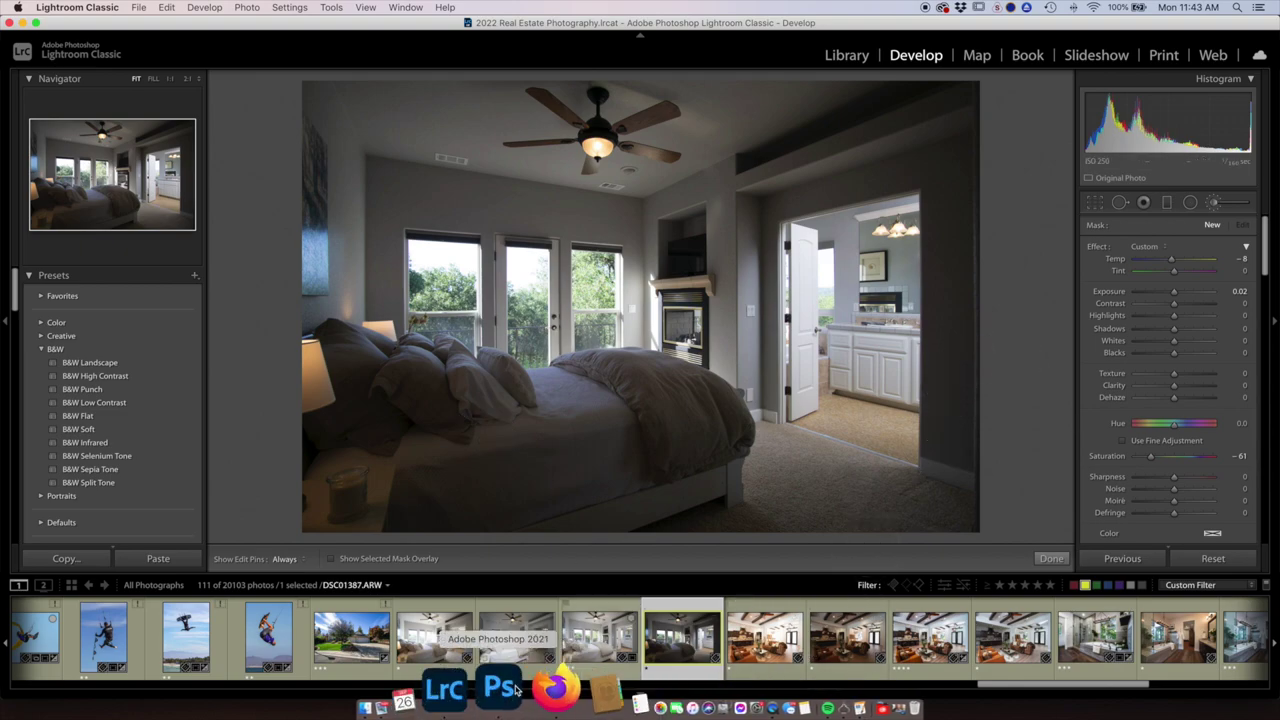
{"action": "left_click", "coordinate": [515, 638]}
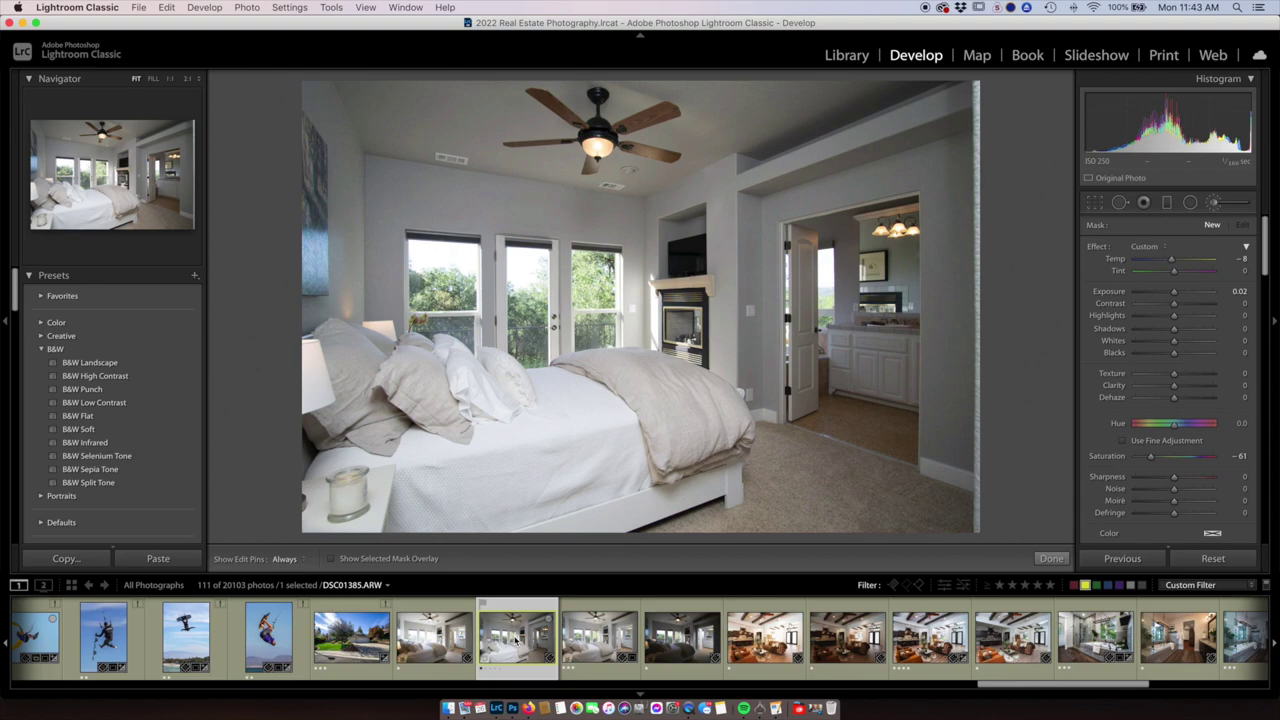
- Select DSC01382.ARW, DSC01385.ARW and DSC01387.ARW together and open them as layers in Photoshop
{"action": "left_click", "coordinate": [445, 648]}
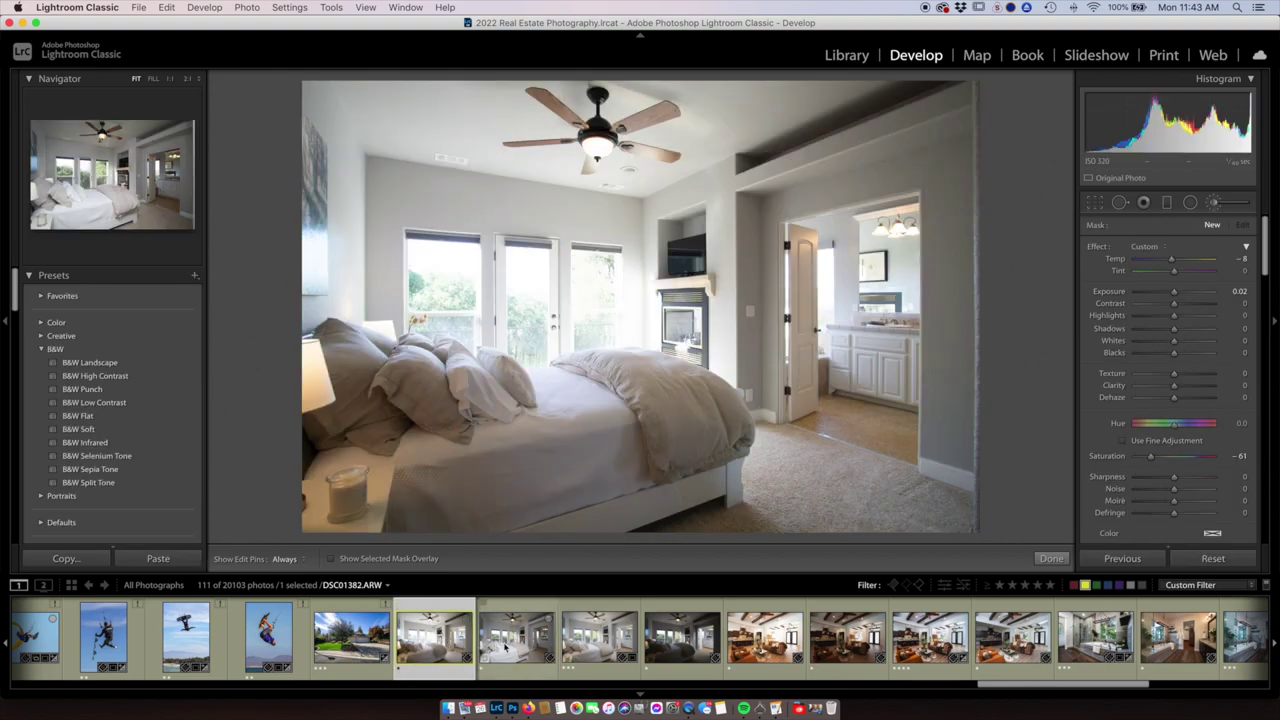
{"action": "left_click", "coordinate": [510, 645], "text": "shift"}
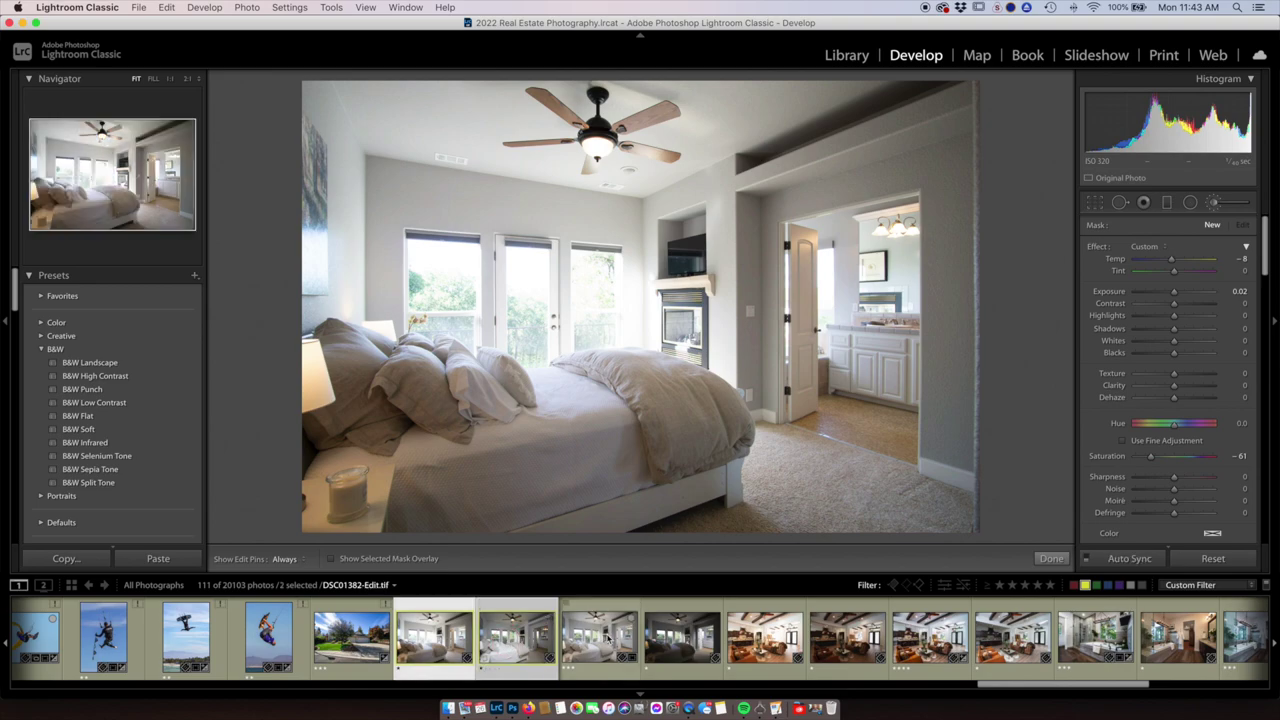
{"action": "left_click", "coordinate": [683, 644], "text": "super"}
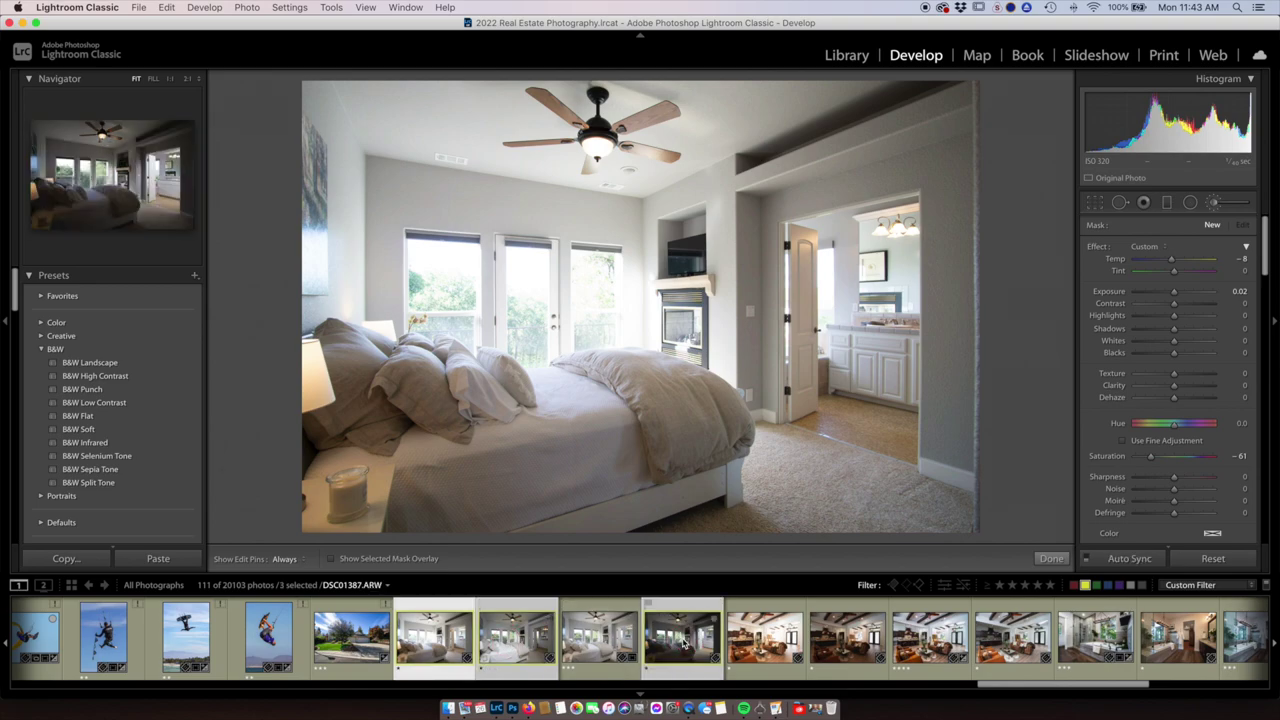
{"action": "right_click", "coordinate": [638, 193]}
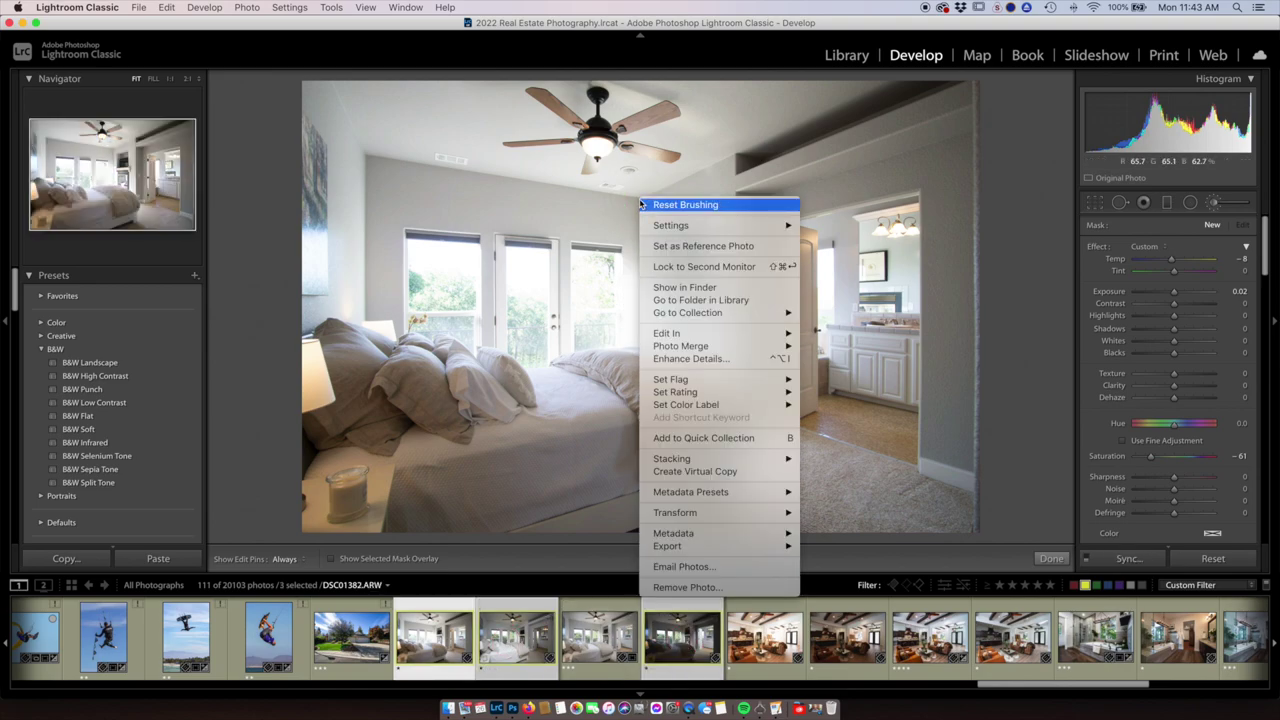
{"action": "mouse_move", "coordinate": [690, 333]}
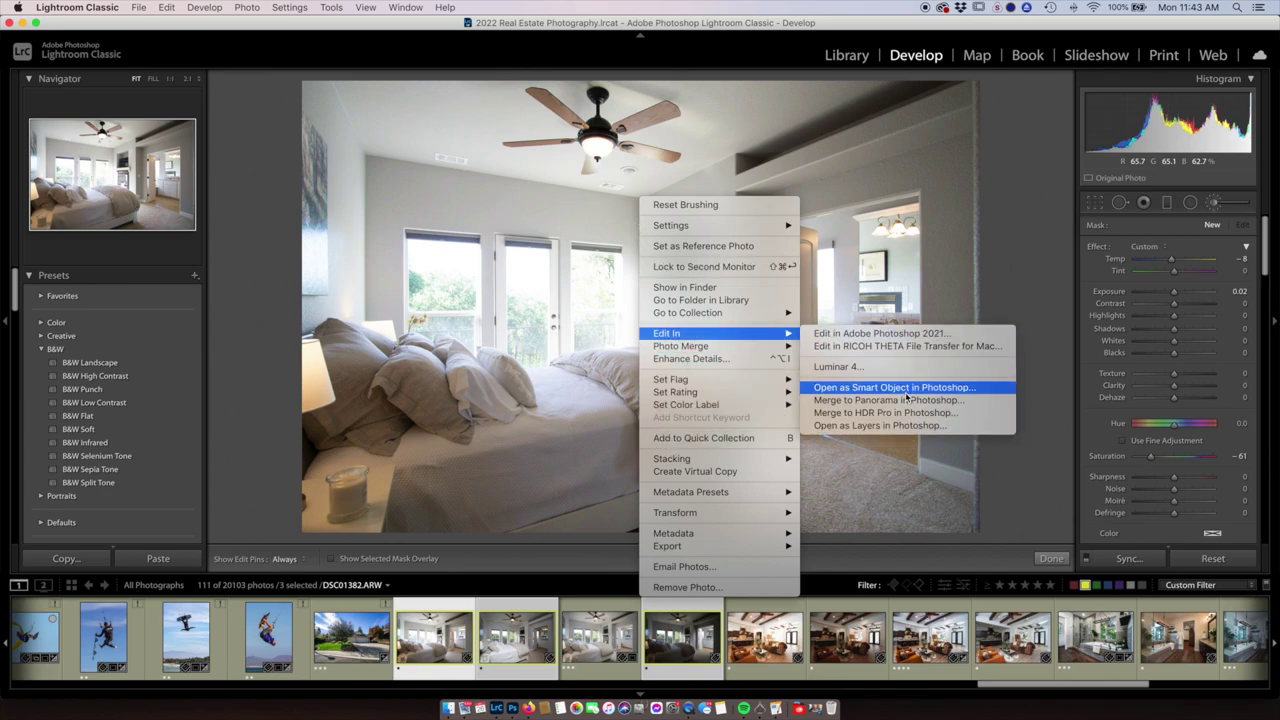
{"action": "left_click", "coordinate": [880, 425]}
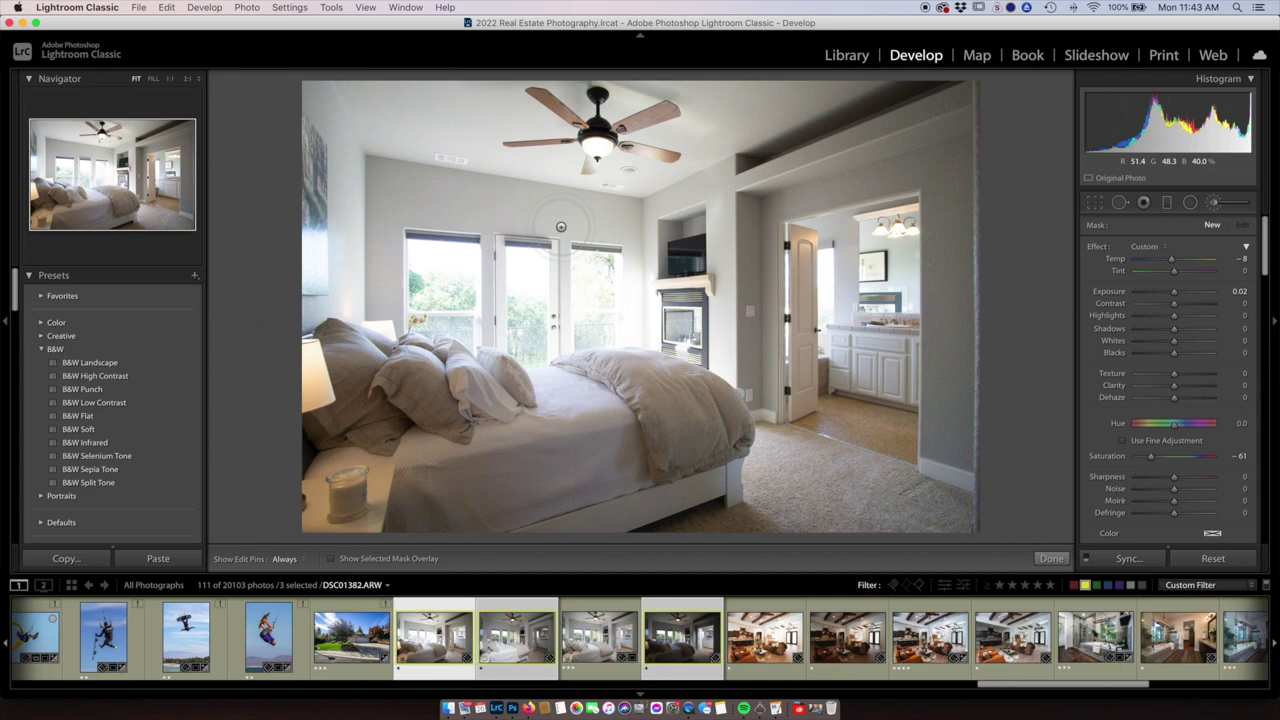
{"action": "key", "text": "super+e"}
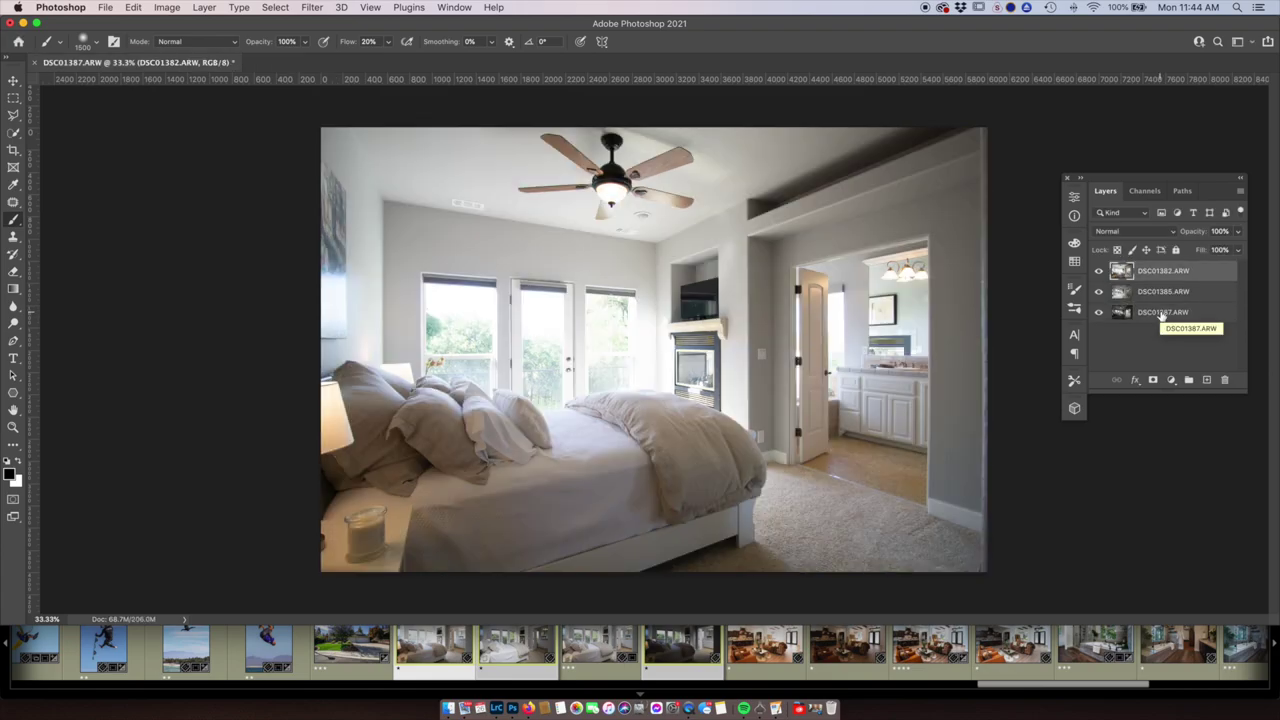
- Select all three photo layers and auto-align them
{"action": "left_click", "coordinate": [1161, 314], "text": "super"}
{"action": "left_click", "coordinate": [1160, 296], "text": "super"}
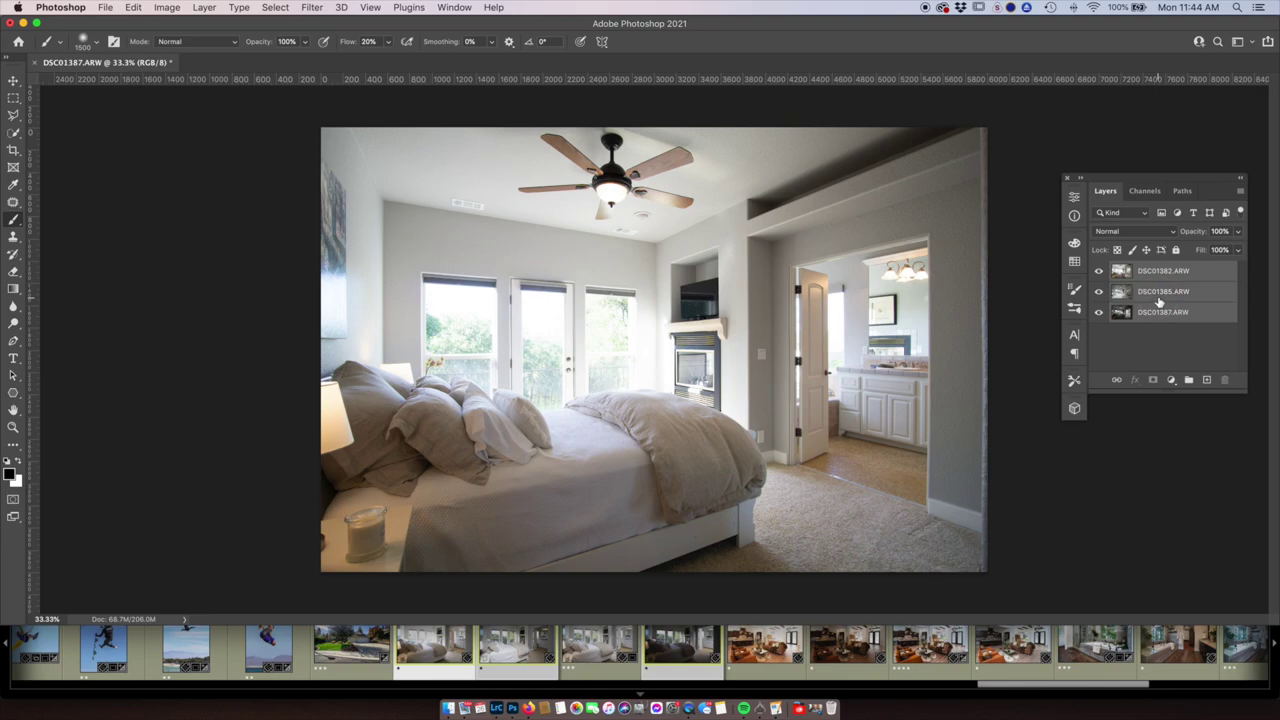
{"action": "left_click", "coordinate": [133, 8]}
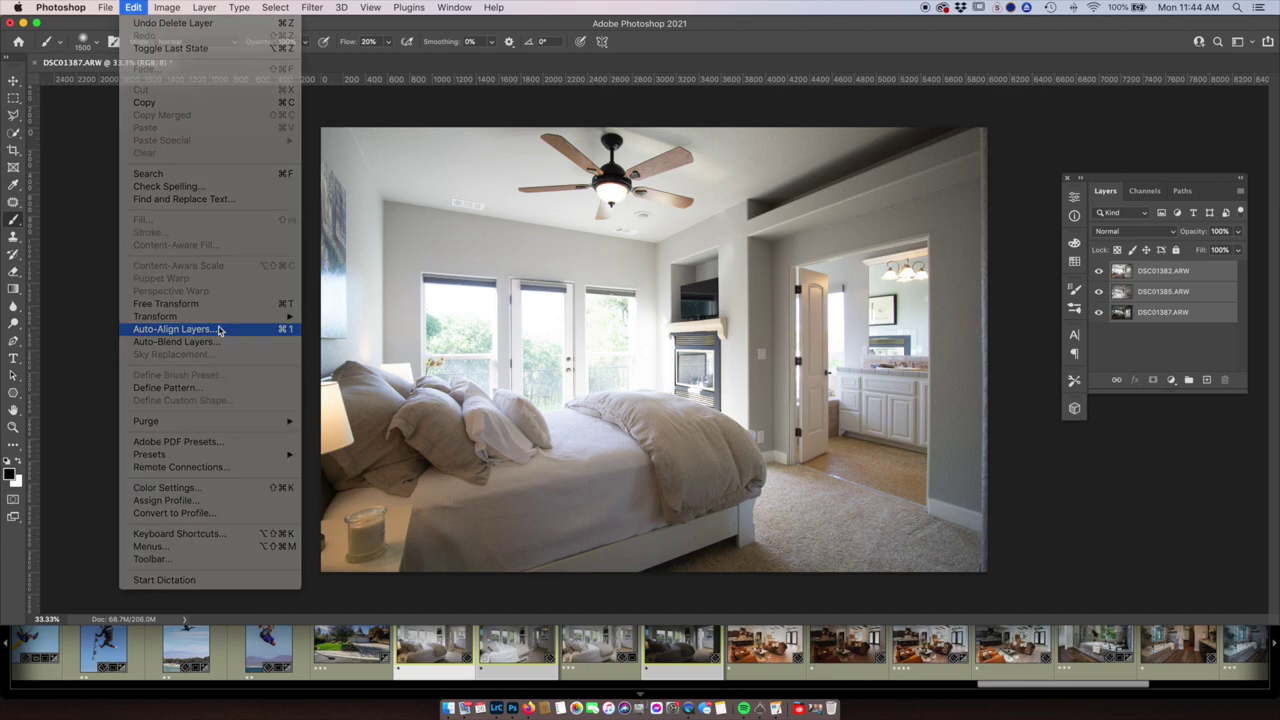
{"action": "left_click", "coordinate": [219, 330]}
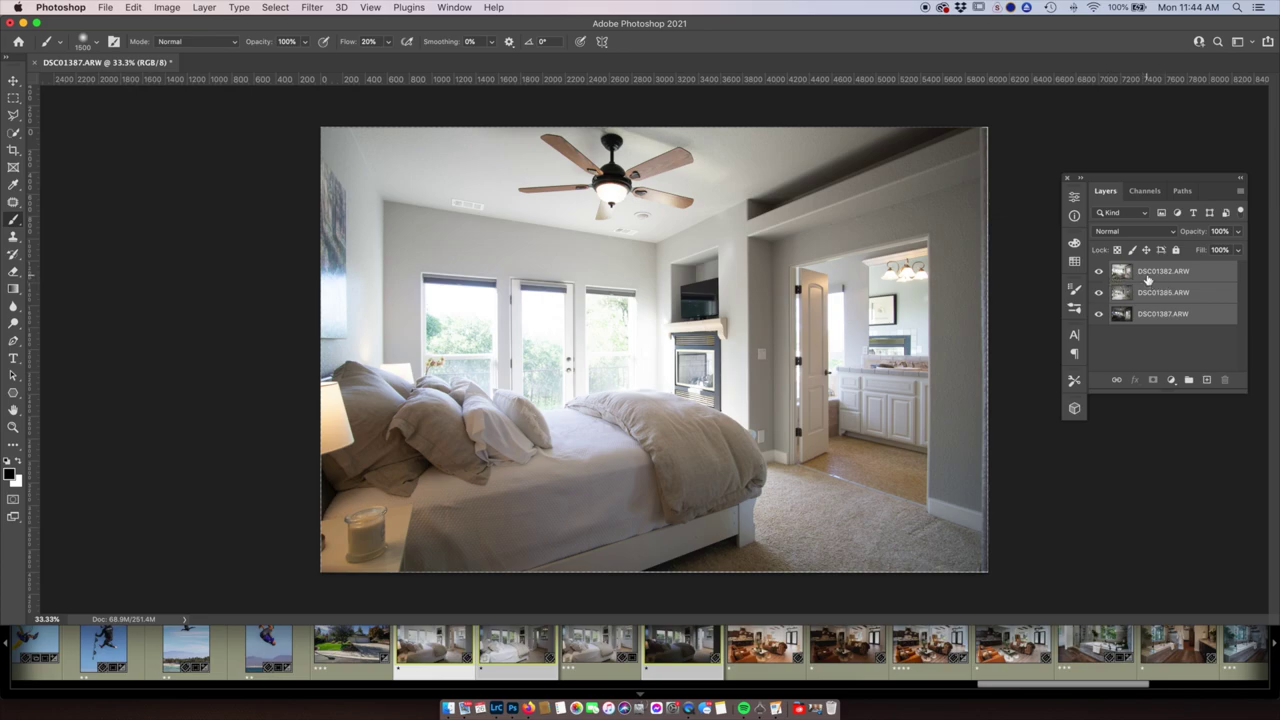
- Hide the DSC01382.ARW layer and set the DSC01385.ARW layer's blend mode to Lighten
{"action": "left_click", "coordinate": [1148, 278]}
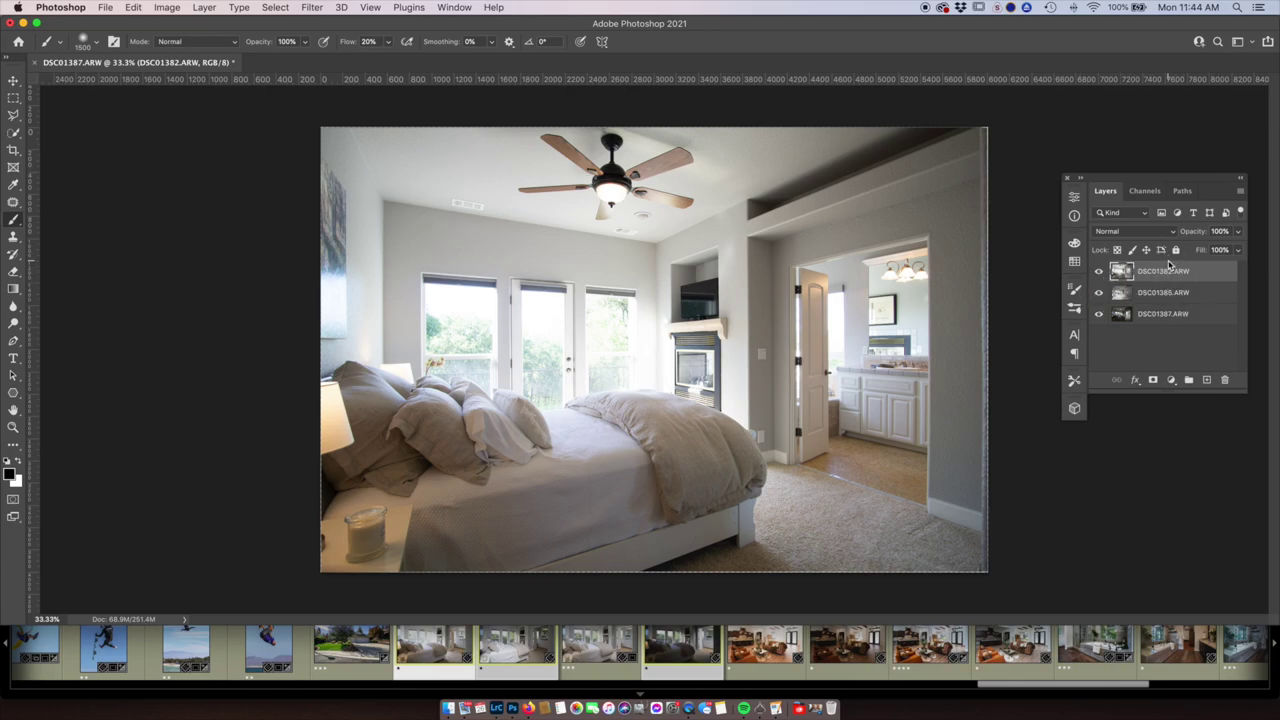
{"action": "left_click", "coordinate": [1099, 272]}
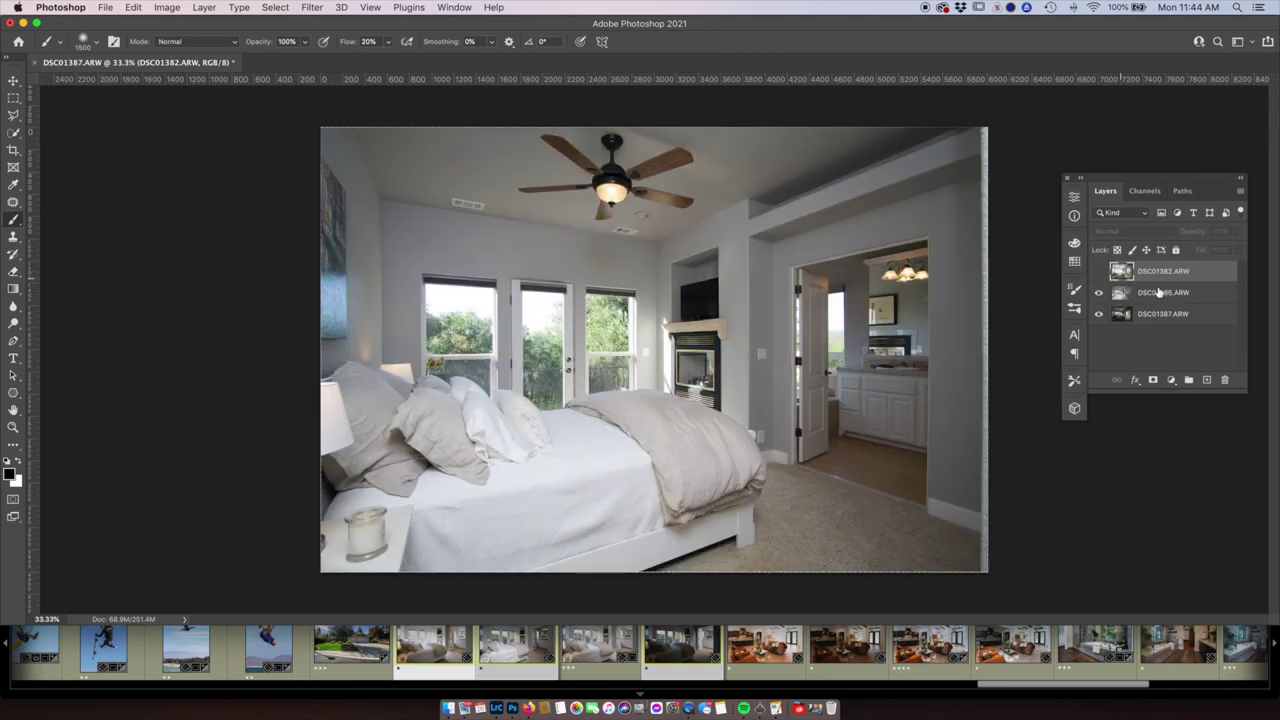
{"action": "left_click", "coordinate": [1162, 293]}
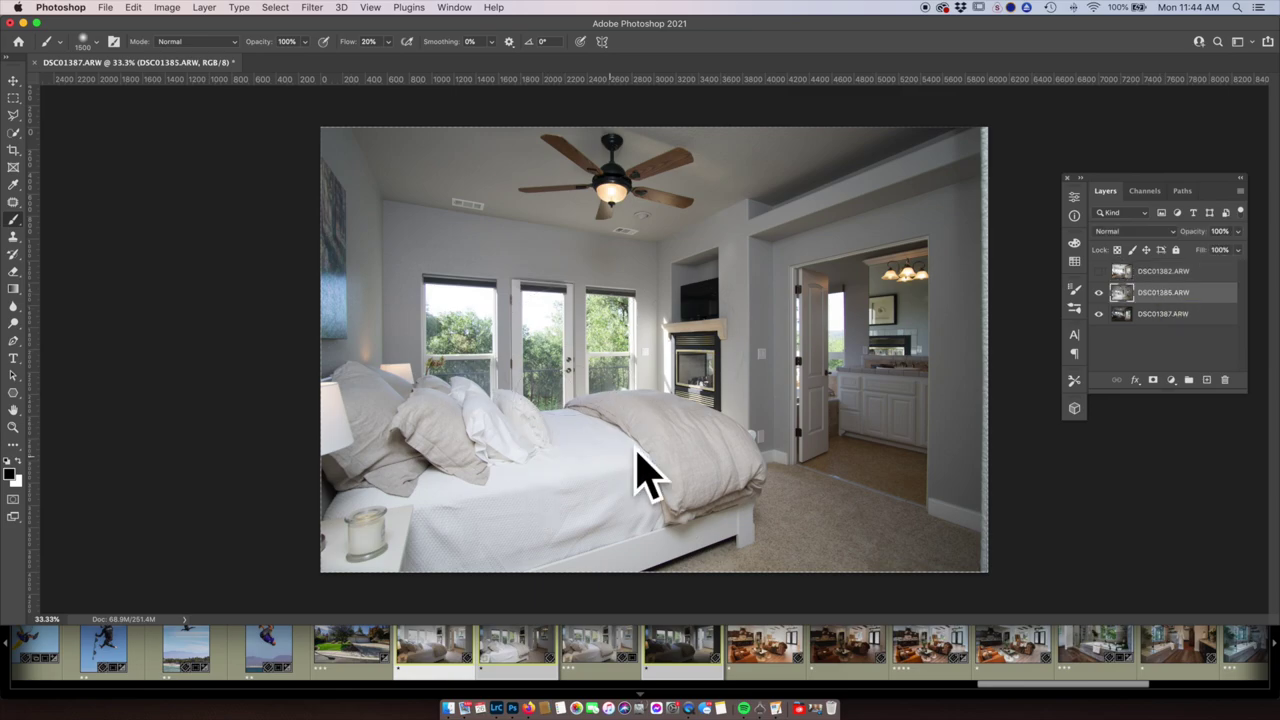
{"action": "left_click", "coordinate": [1155, 236]}
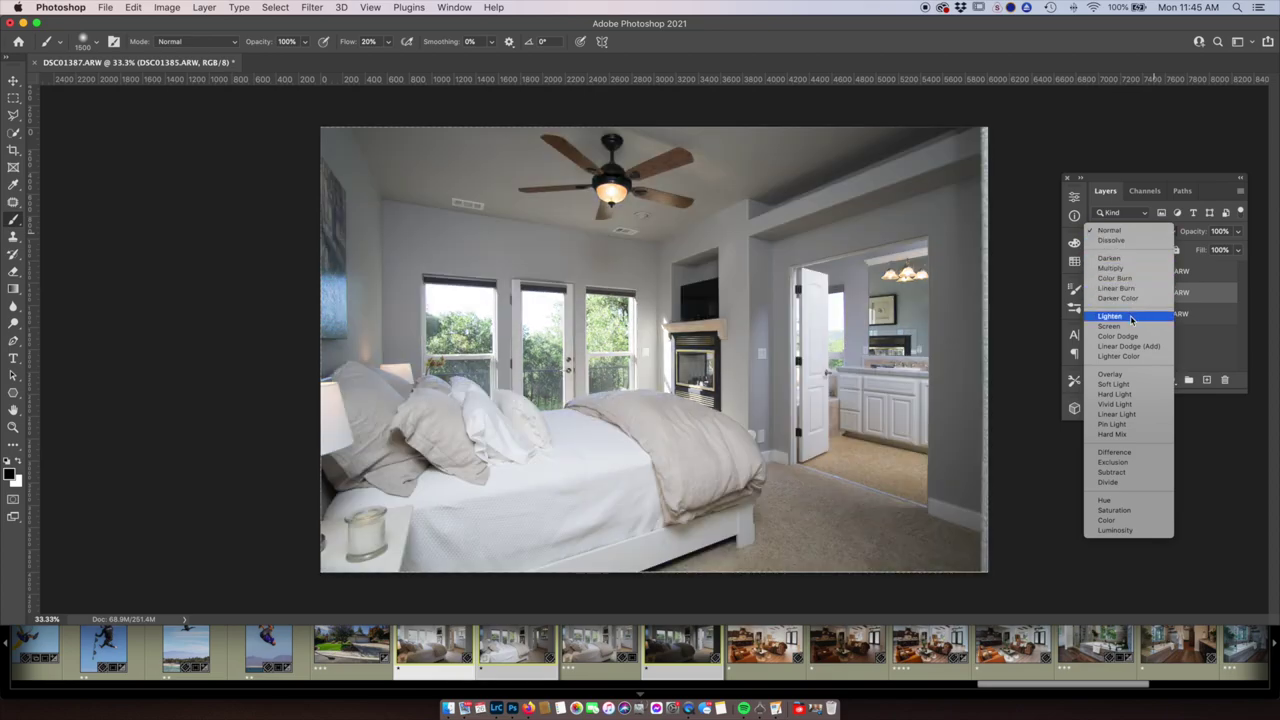
{"action": "left_click", "coordinate": [1131, 318]}
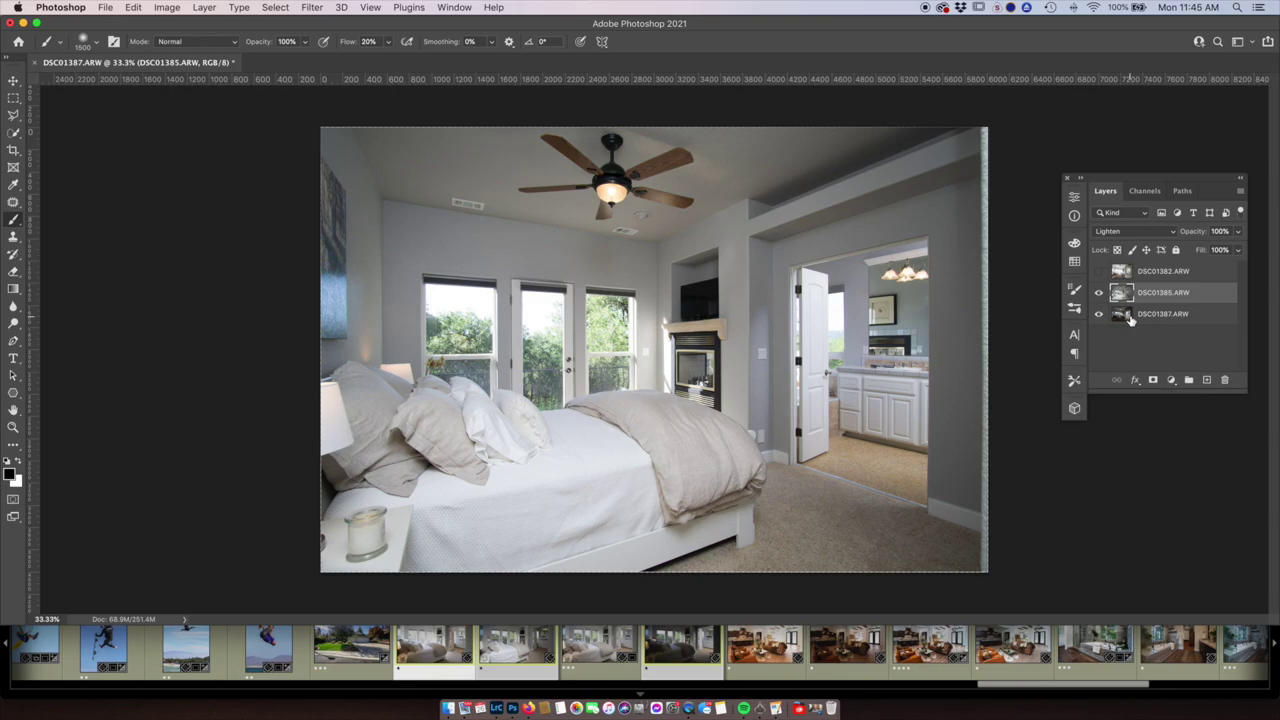
- Compare the DSC01385.ARW layer in Normal and Lighten blend modes, ending on Lighten
{"action": "left_click", "coordinate": [1172, 233]}
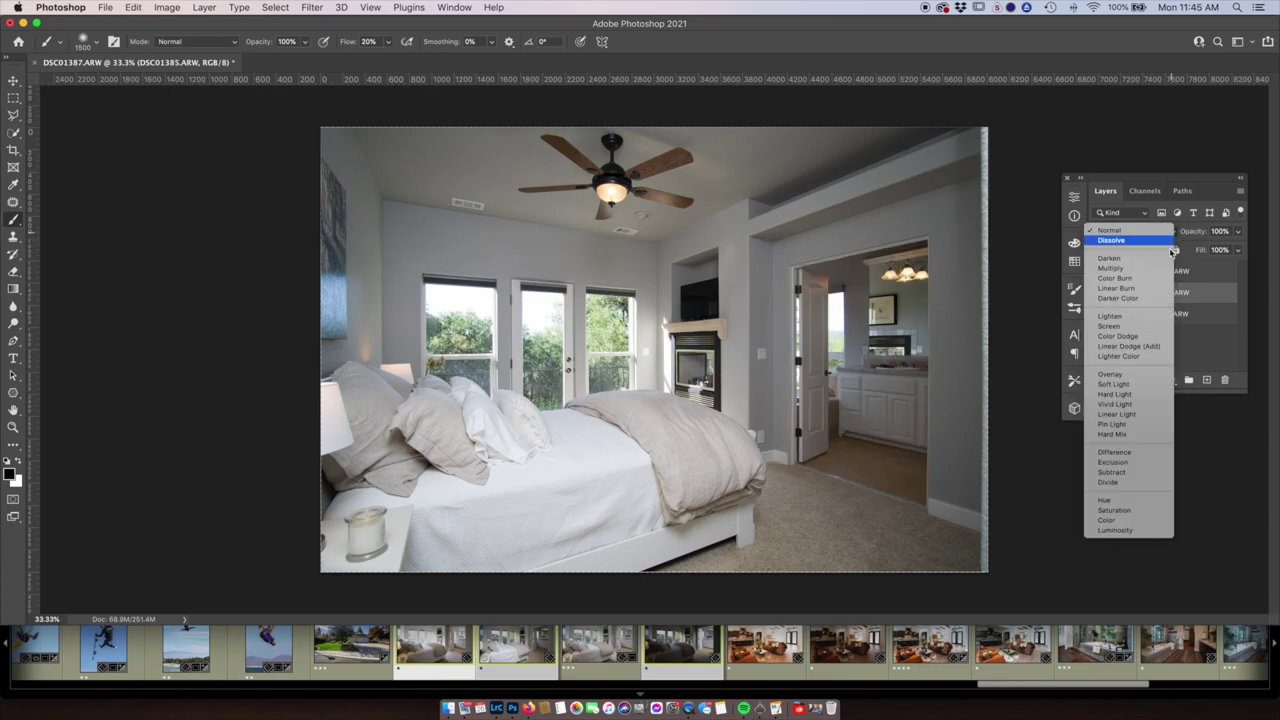
{"action": "left_click", "coordinate": [1125, 233]}
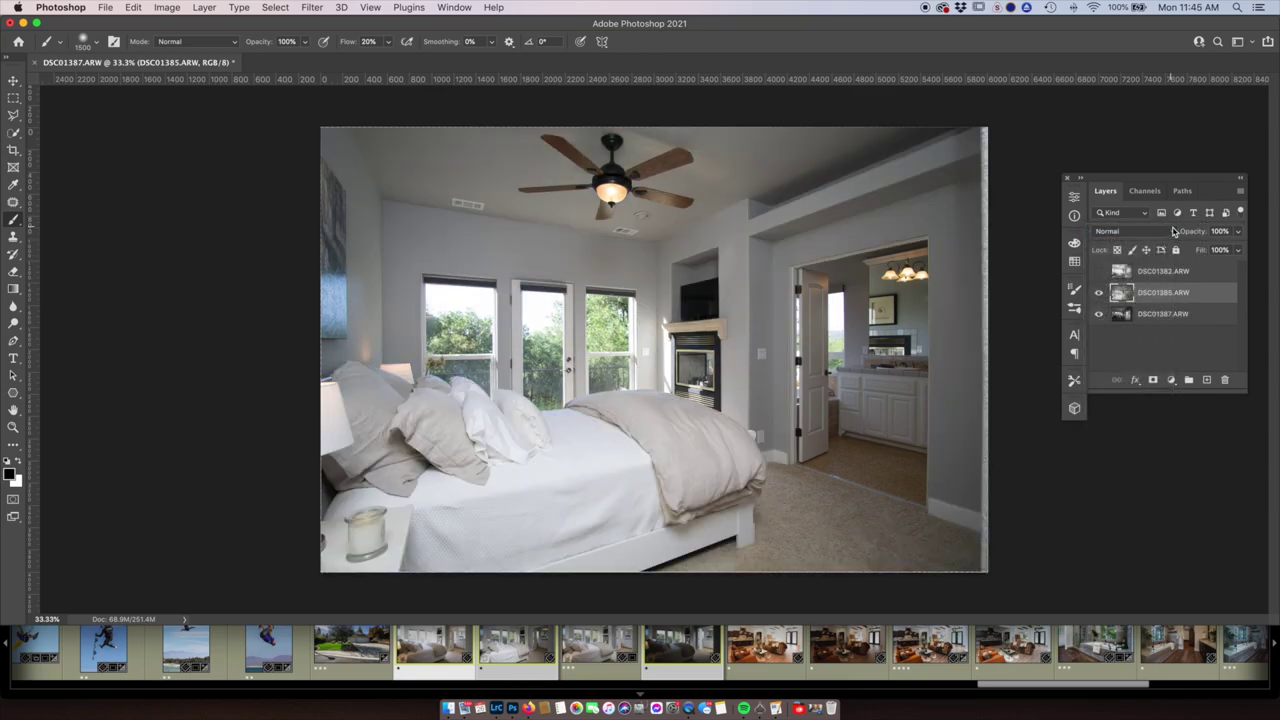
{"action": "left_click", "coordinate": [1177, 233]}
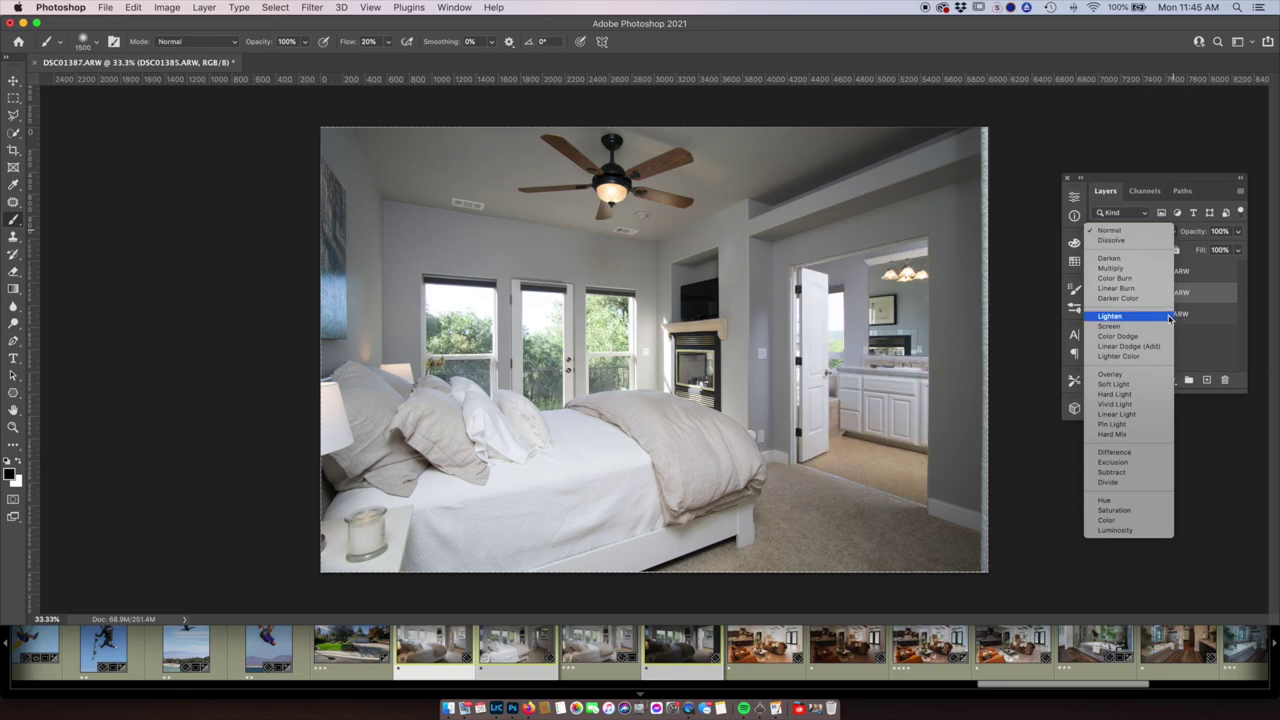
{"action": "left_click", "coordinate": [1166, 318]}
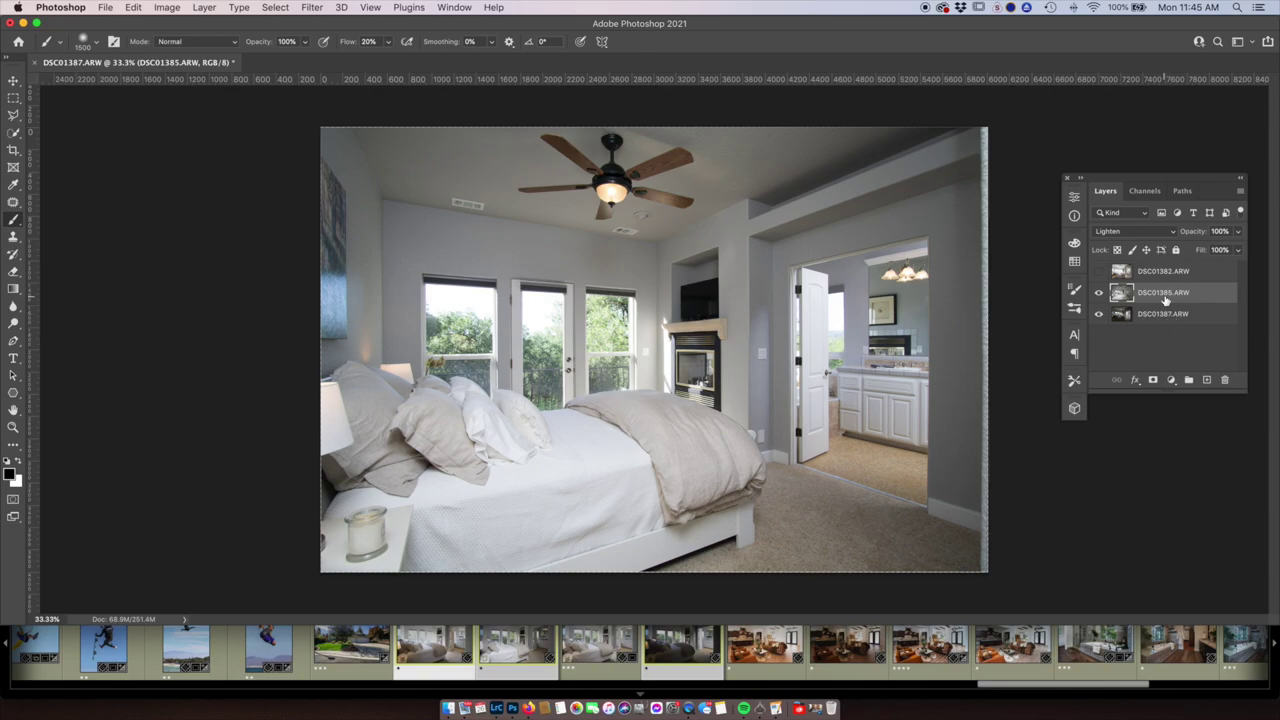
- Show the DSC01382.ARW layer again and give it a black layer mask that hides all of it
{"action": "left_click", "coordinate": [1099, 271]}
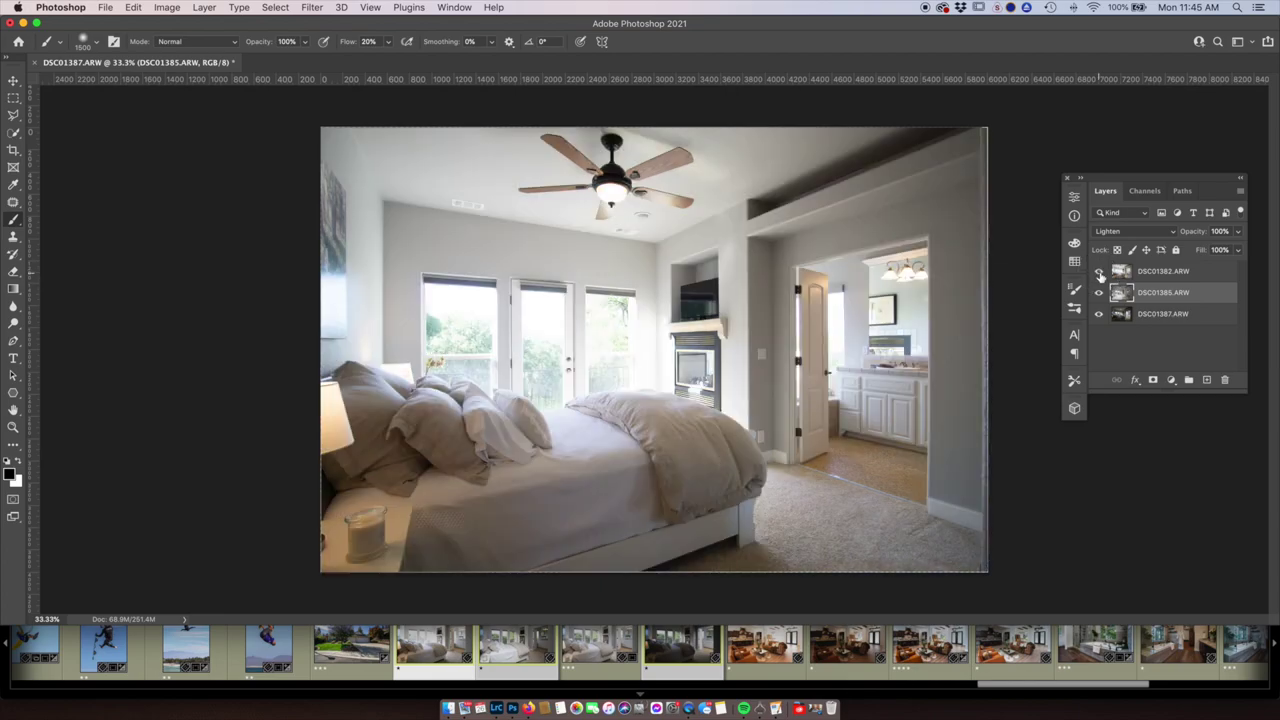
{"action": "left_click", "coordinate": [1165, 271]}
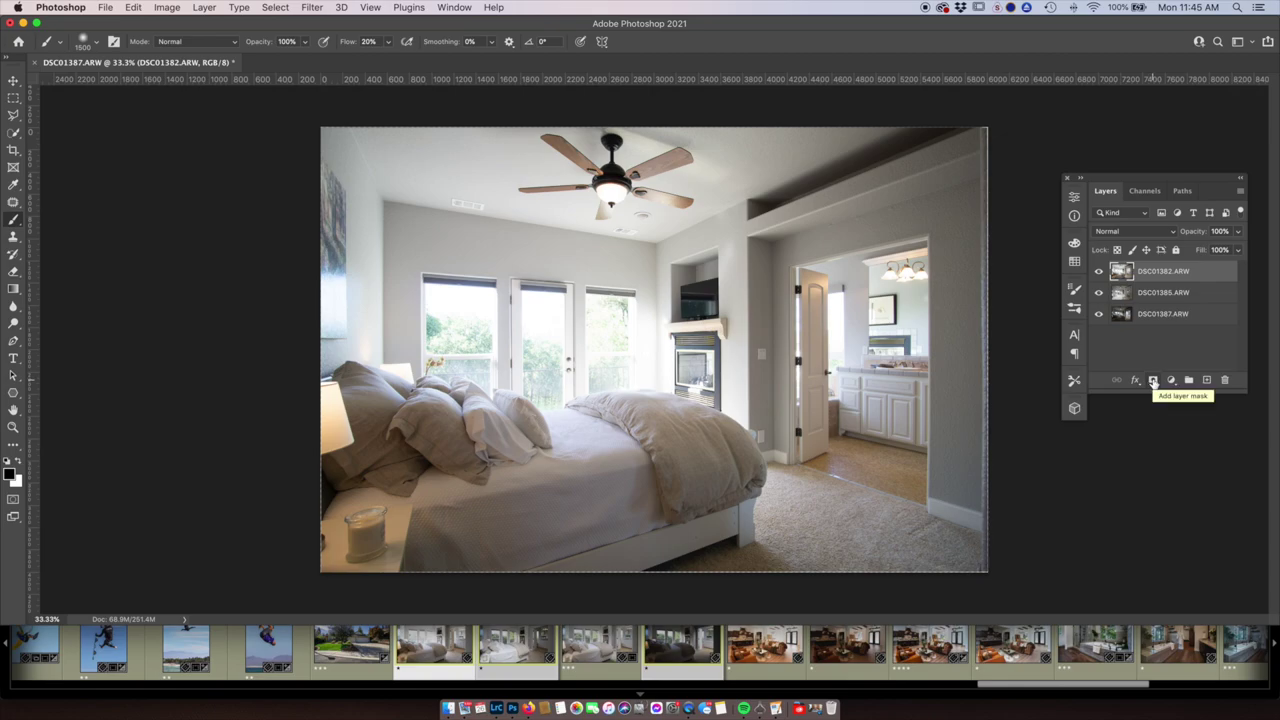
{"action": "left_click", "coordinate": [1153, 381], "text": "alt"}
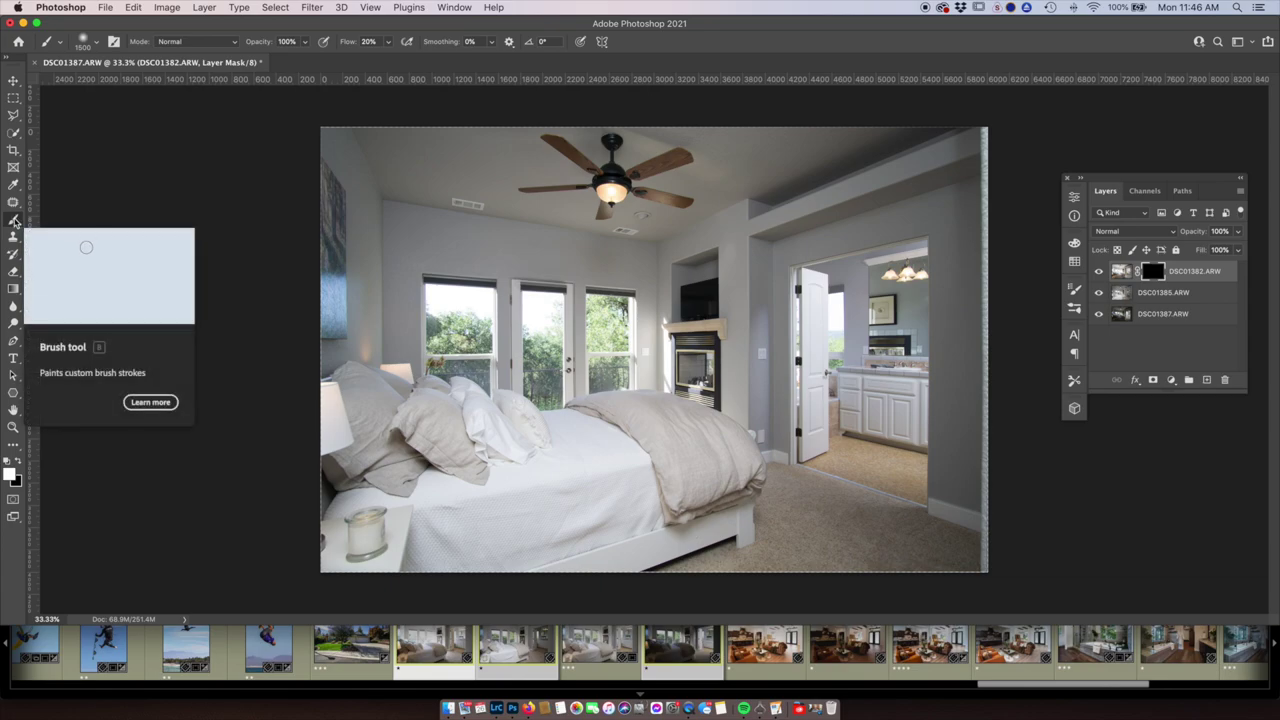
- Paint white on the DSC01382.ARW mask with a soft 1700 px brush over the walls, doorway, carpet, bed and ceiling, sparing the windows
{"action": "right_click", "coordinate": [675, 295]}
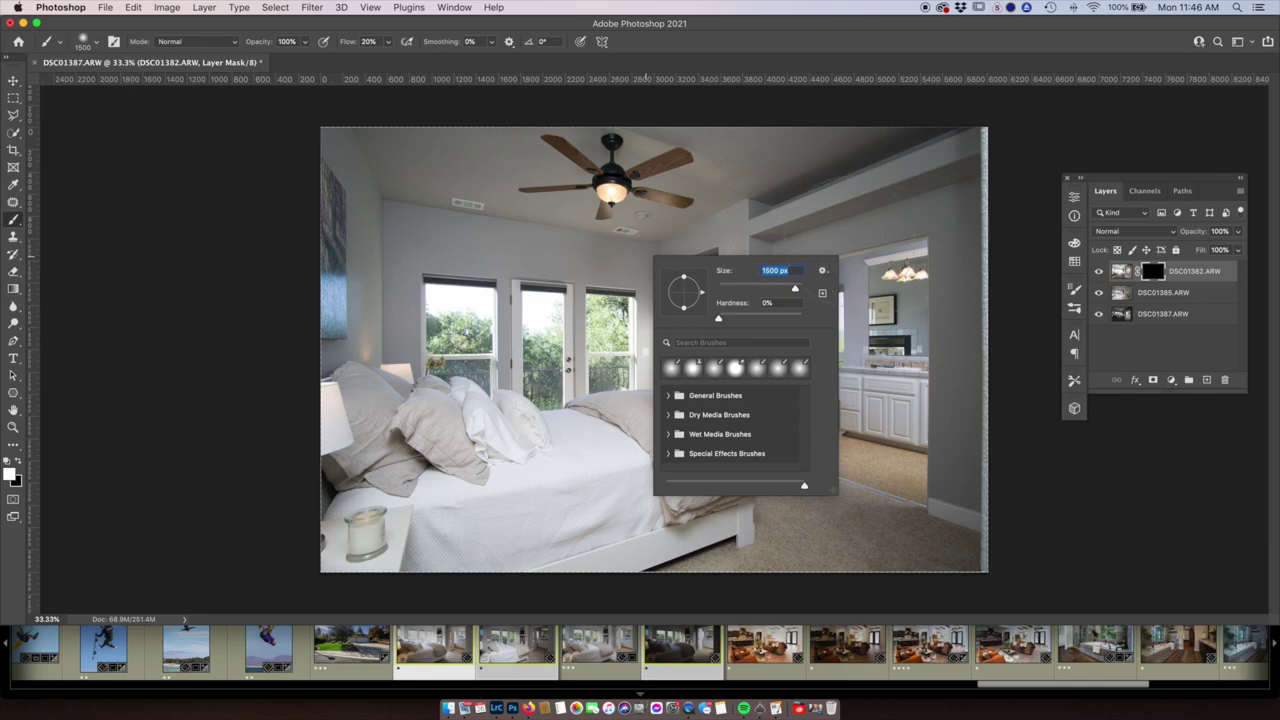
{"action": "key", "text": "Return"}
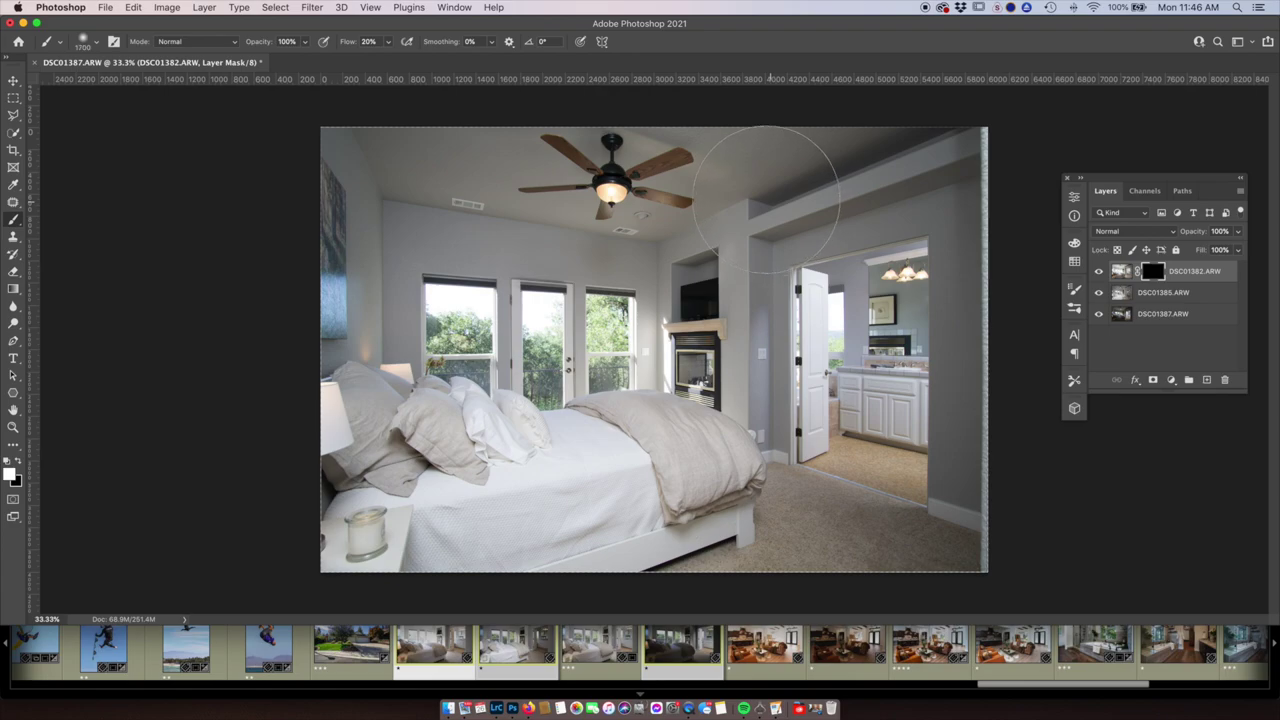
{"action": "key", "text": "bracketright"}
{"action": "key", "text": "bracketright"}
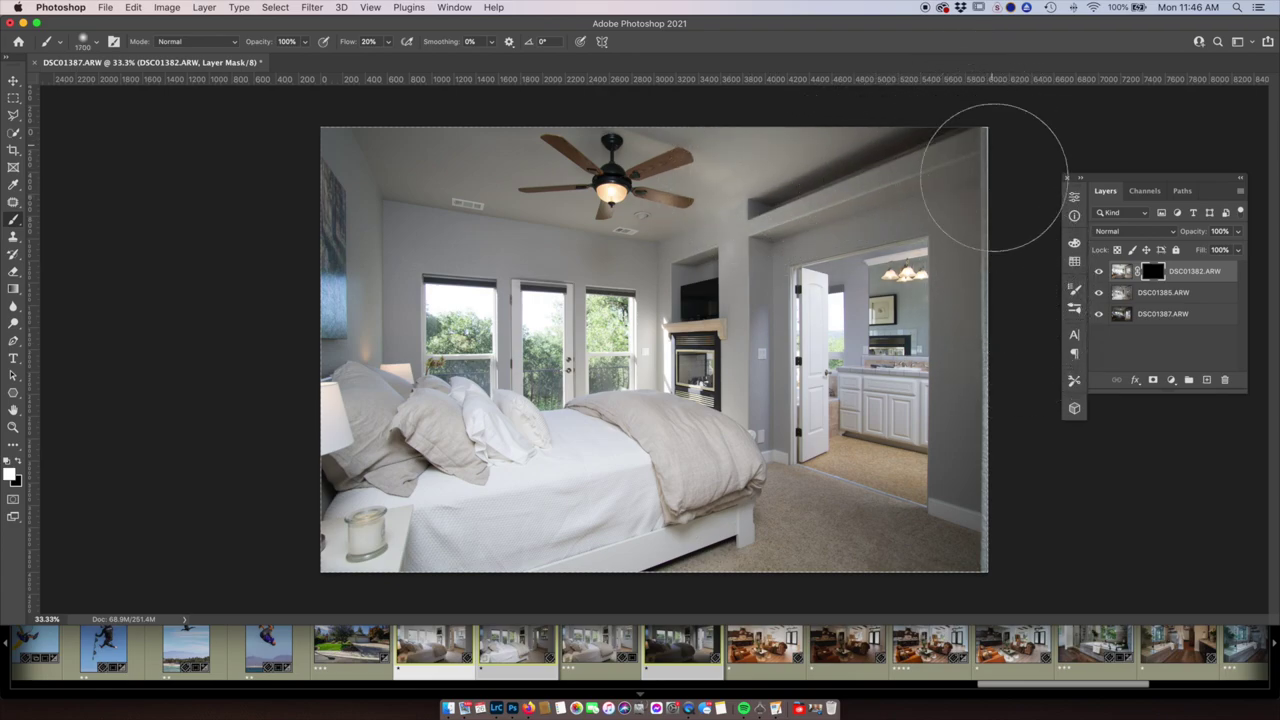
{"action": "mouse_move", "coordinate": [1015, 477]}
{"action": "left_mouse_down"}
{"action": "mouse_move", "coordinate": [989, 423]}
{"action": "mouse_move", "coordinate": [870, 422]}
{"action": "left_mouse_up"}
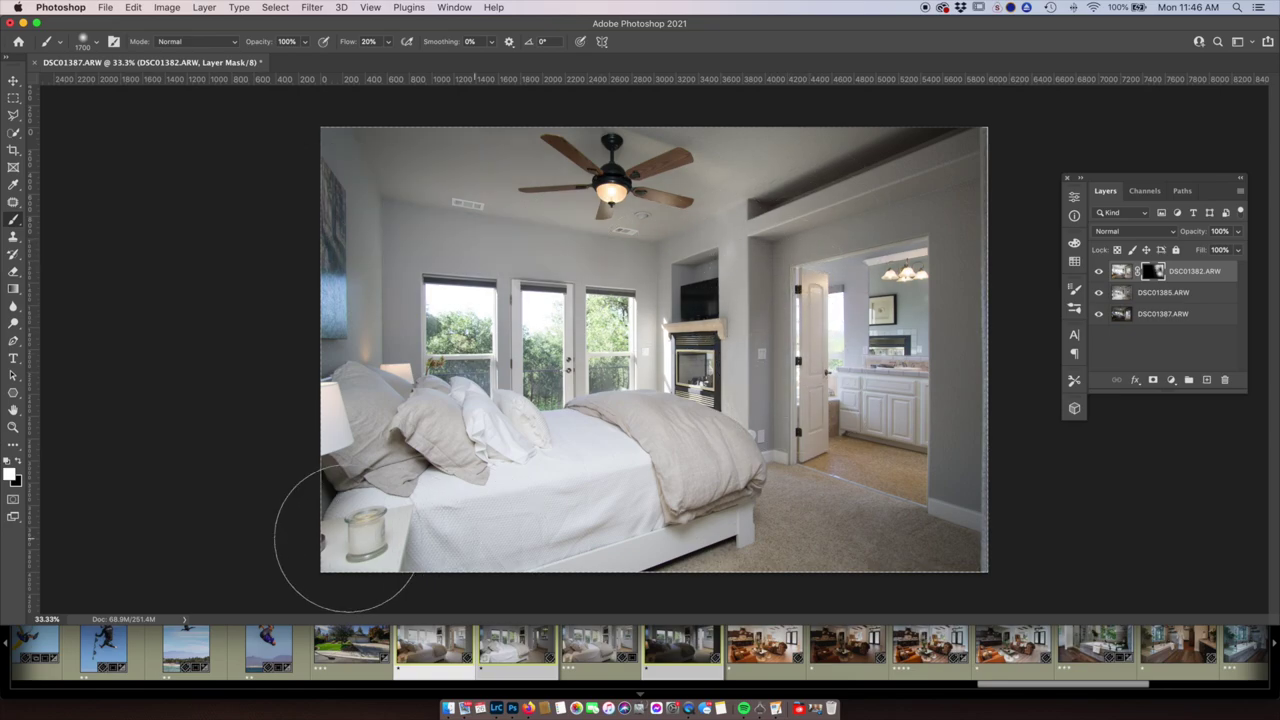
{"action": "mouse_move", "coordinate": [510, 512]}
{"action": "left_mouse_down"}
{"action": "mouse_move", "coordinate": [690, 505]}
{"action": "mouse_move", "coordinate": [470, 580]}
{"action": "mouse_move", "coordinate": [785, 550]}
{"action": "left_mouse_up"}
{"action": "left_click_drag", "start_coordinate": [680, 540], "coordinate": [306, 429]}
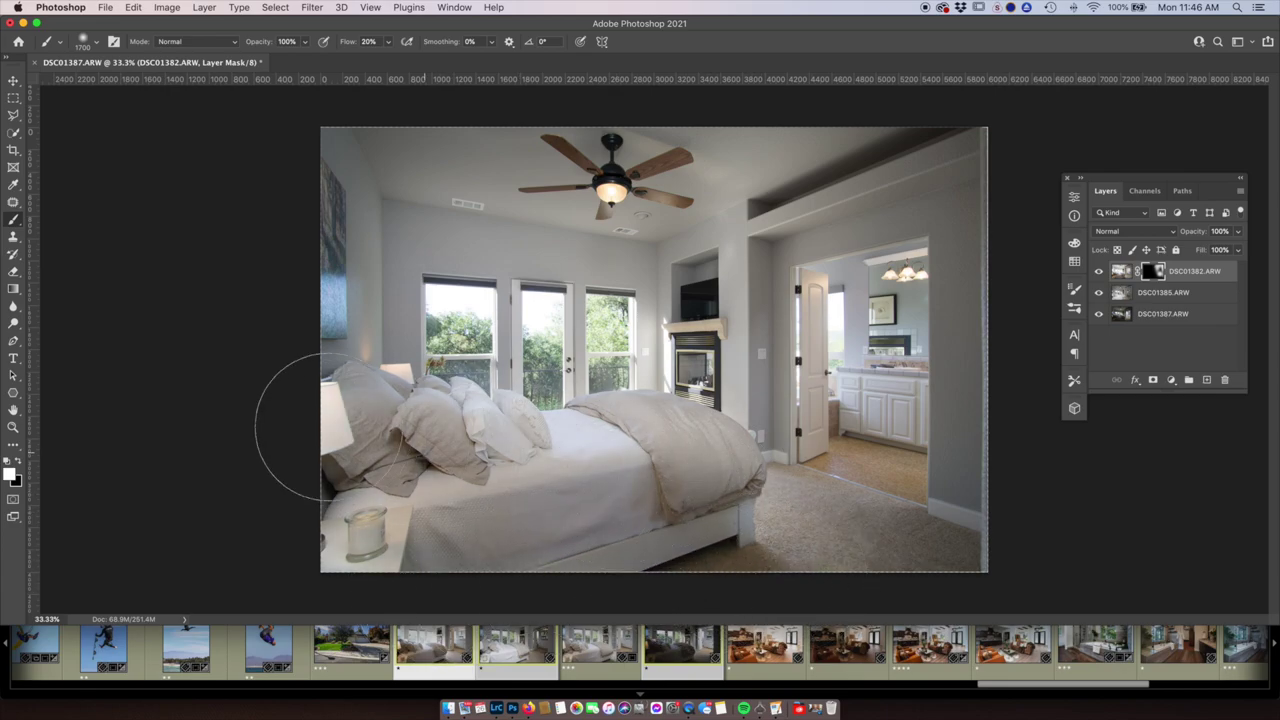
{"action": "mouse_move", "coordinate": [303, 303]}
{"action": "left_mouse_down"}
{"action": "mouse_move", "coordinate": [323, 214]}
{"action": "mouse_move", "coordinate": [450, 150]}
{"action": "mouse_move", "coordinate": [540, 140]}
{"action": "mouse_move", "coordinate": [683, 78]}
{"action": "left_mouse_up"}
{"action": "left_click_drag", "start_coordinate": [683, 310], "coordinate": [746, 315]}
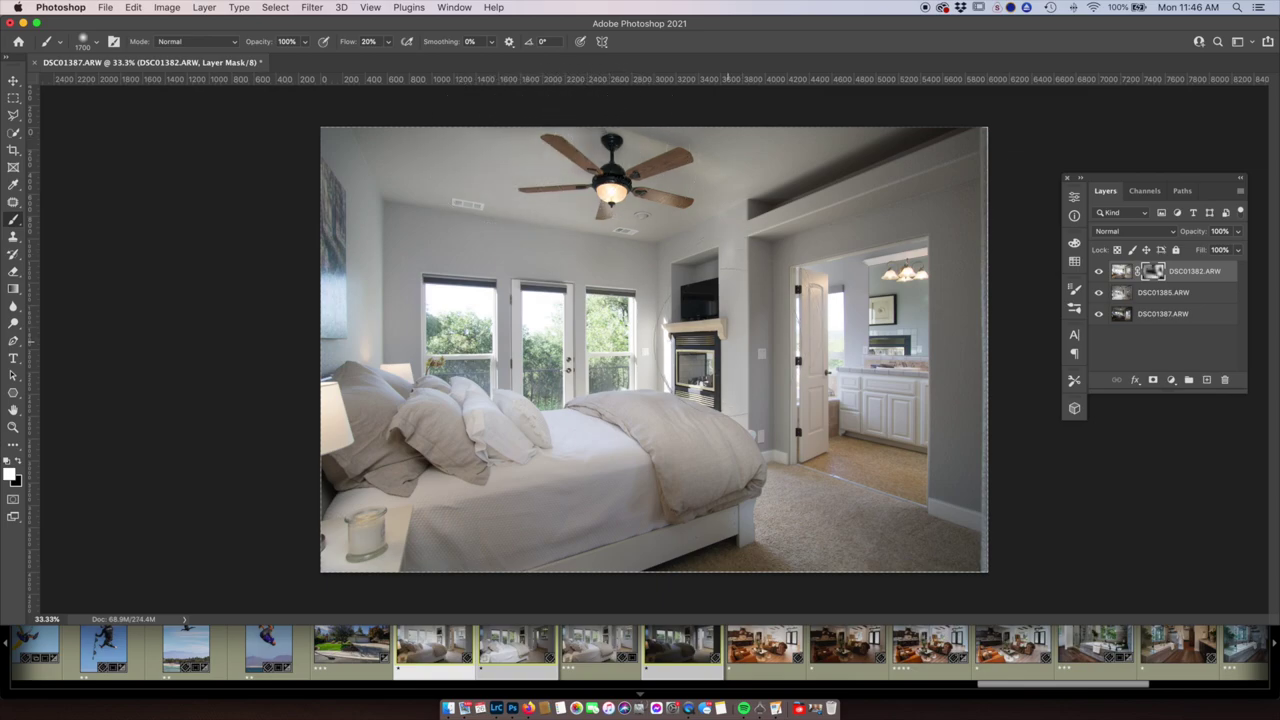
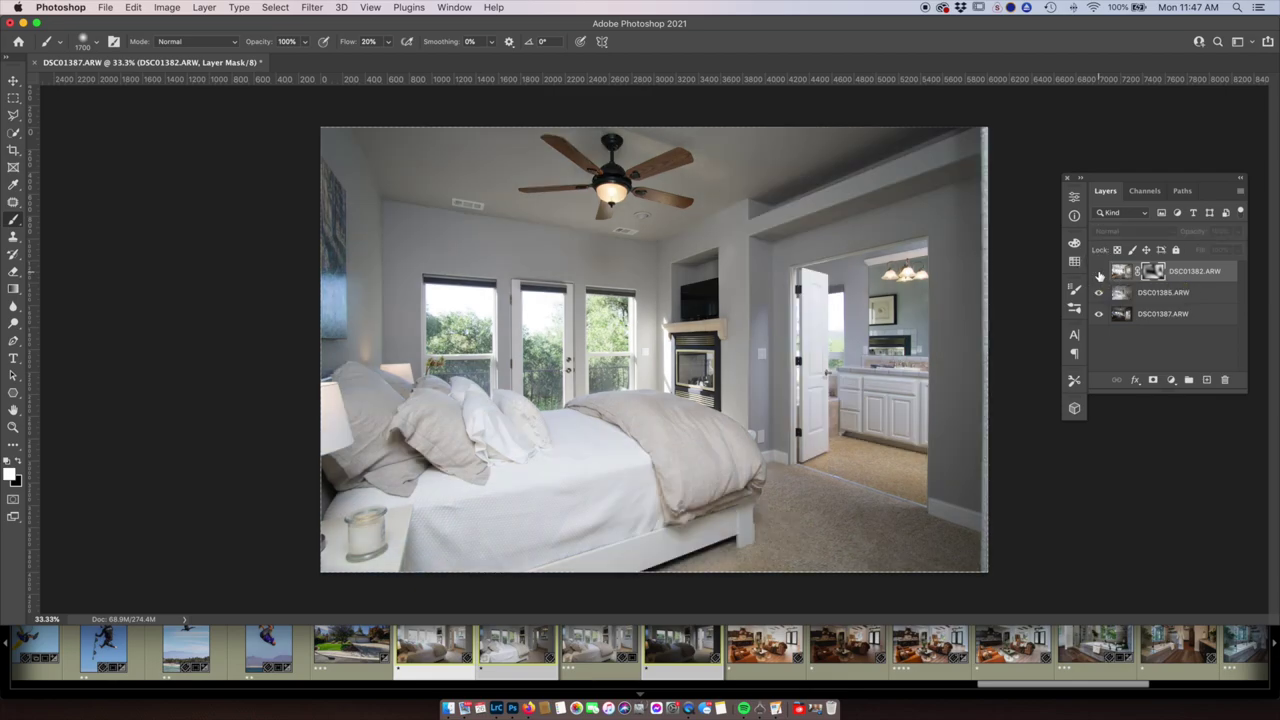
- Toggle the masked DSC01382.ARW layer's visibility to compare the blend before and after, leaving it shown
{"action": "left_click", "coordinate": [1099, 272]}
{"action": "left_click", "coordinate": [1099, 272]}
{"action": "left_click", "coordinate": [1099, 272]}
{"action": "left_click", "coordinate": [1099, 272]}
{"action": "left_click", "coordinate": [1099, 272]}
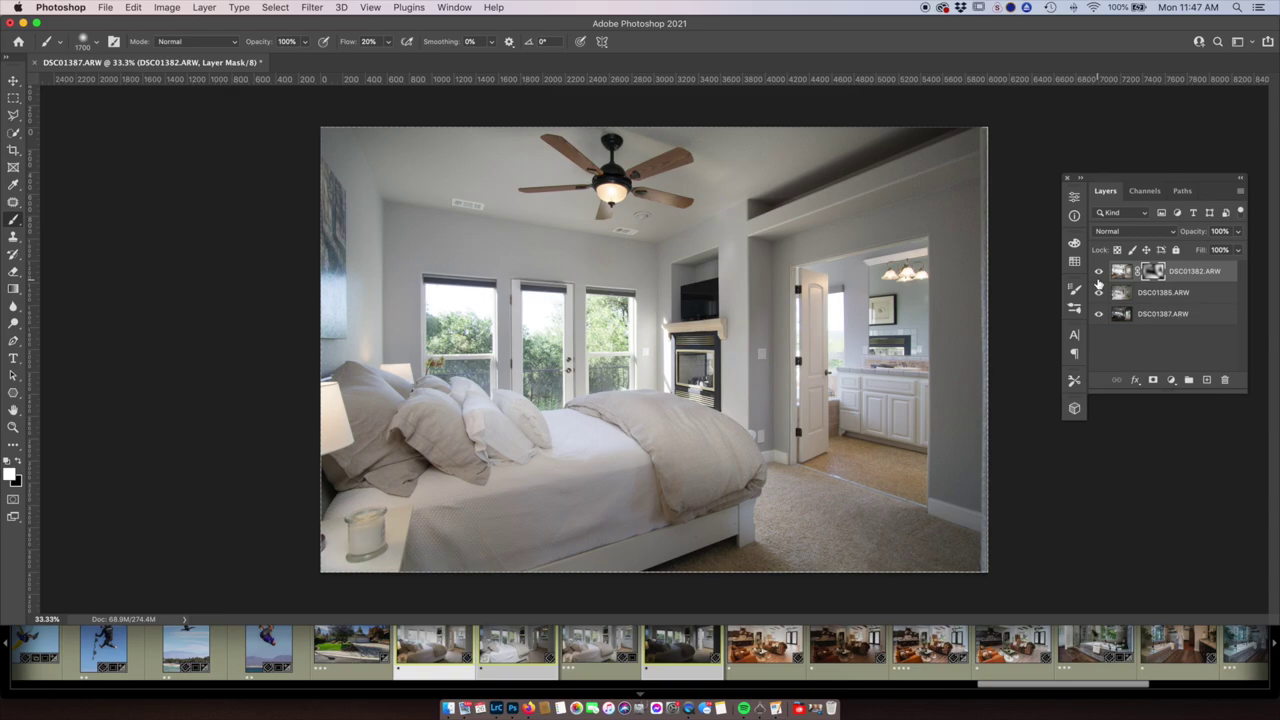
- Save and close the blended bedroom document, and return to Lightroom Classic with DSC01382-Edit-2.tif selected
{"action": "key", "text": "super+s"}
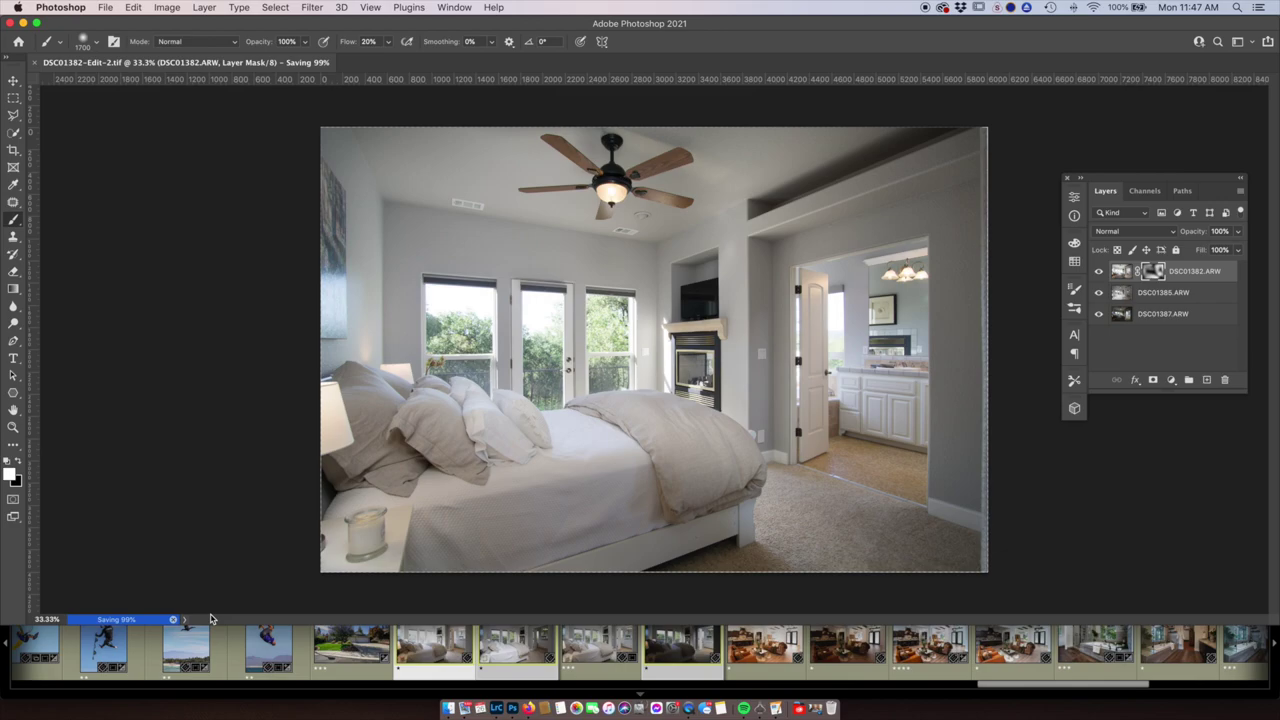
{"action": "key", "text": "super+w"}
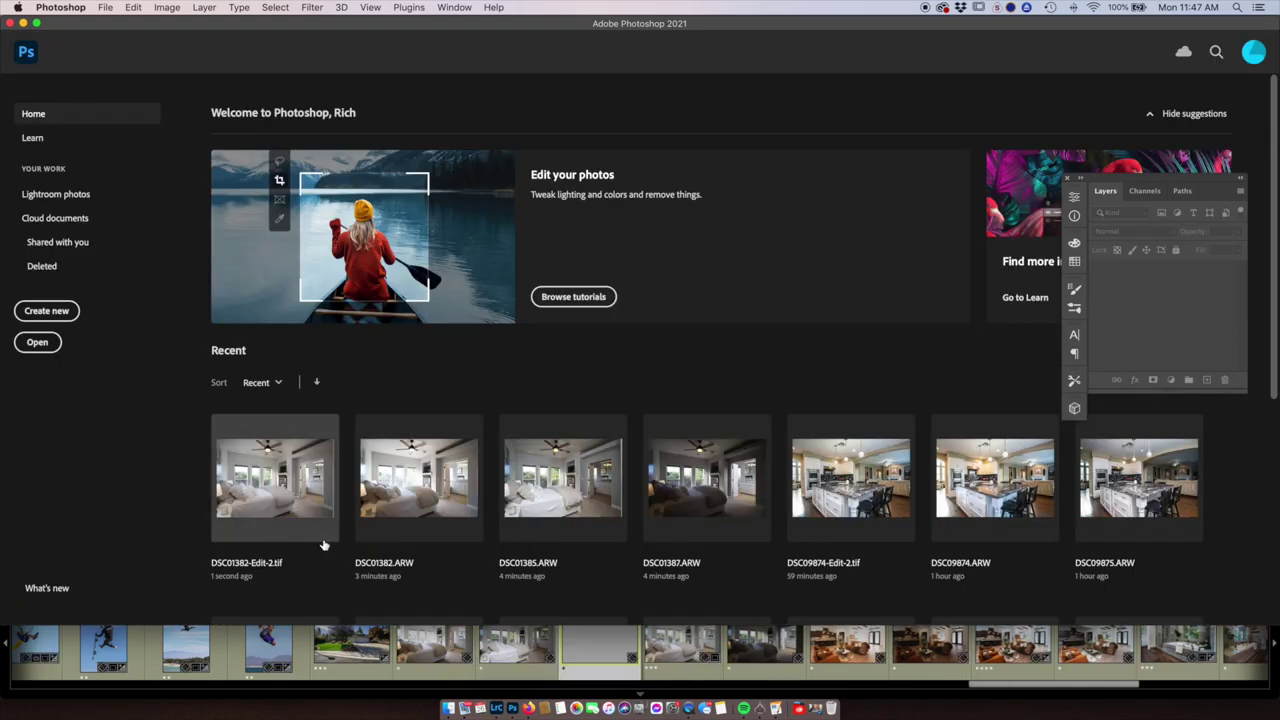
{"action": "left_click", "coordinate": [600, 657]}
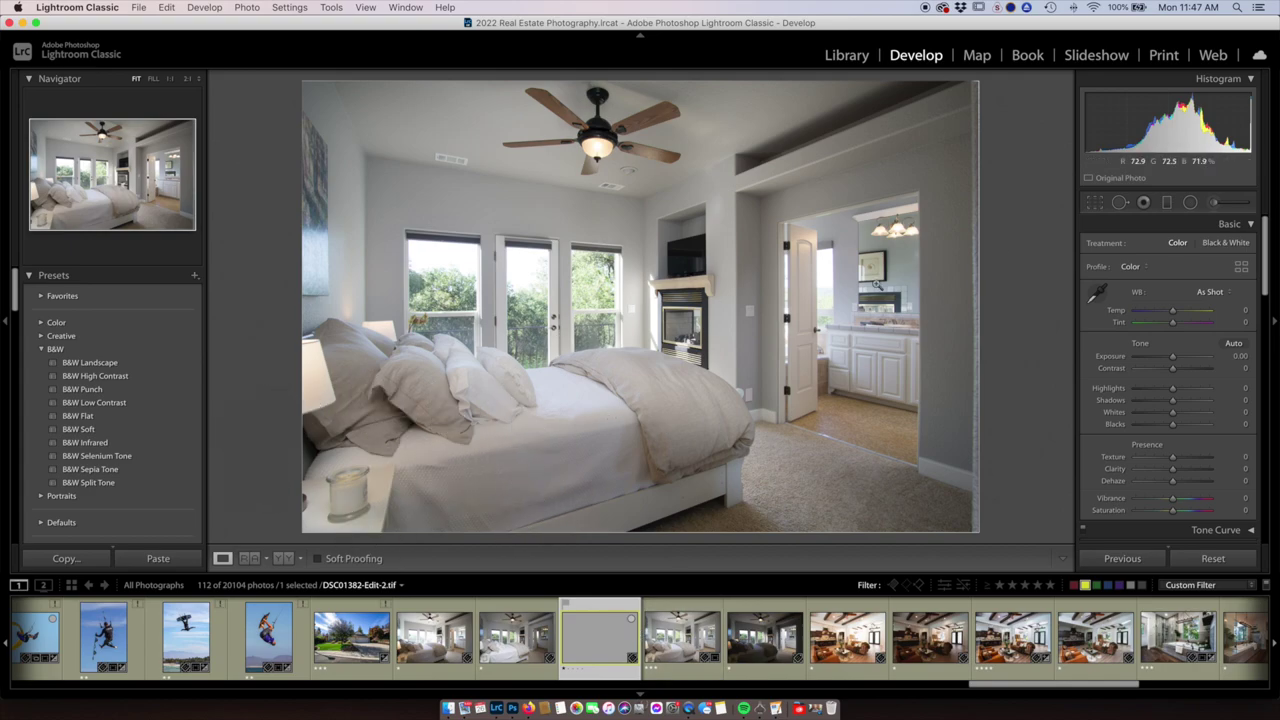
- Paint an Adjustment Brush mask with Temp -8, Exposure 0.02 and Saturation -61 over the bedding and walls to neutralise their colour cast
{"action": "left_click", "coordinate": [1215, 203]}
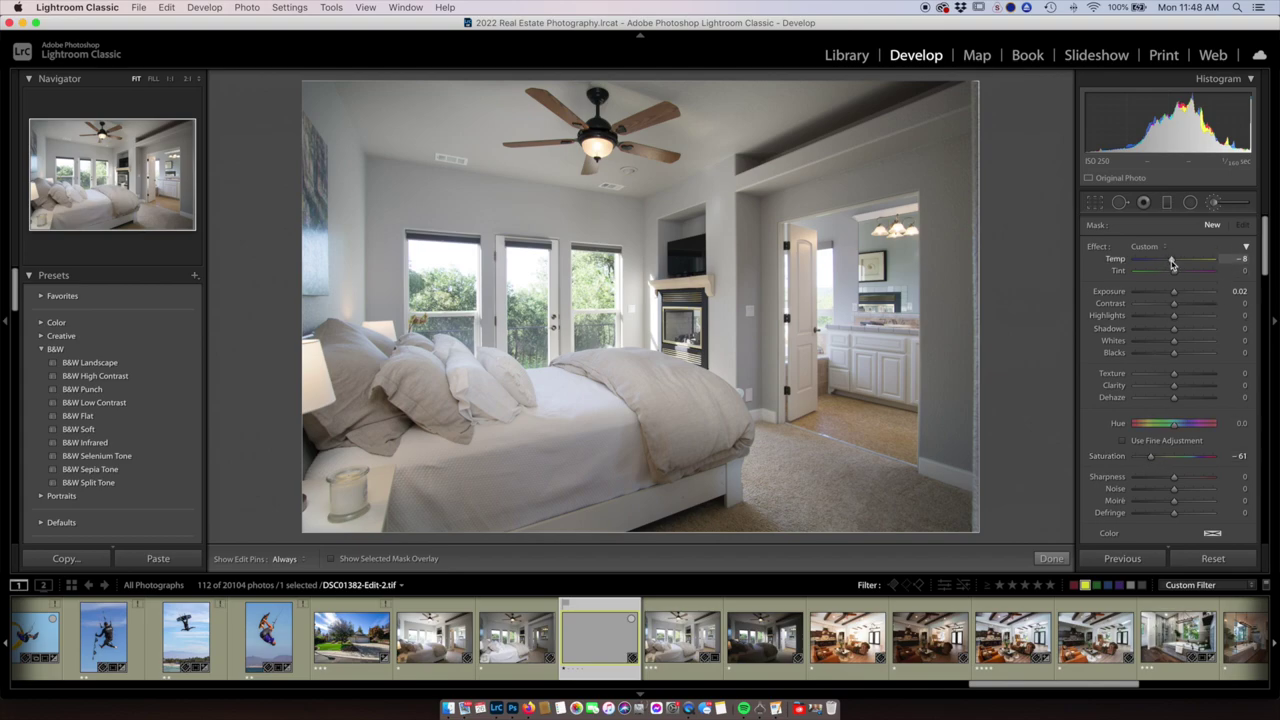
{"action": "key", "text": "h"}
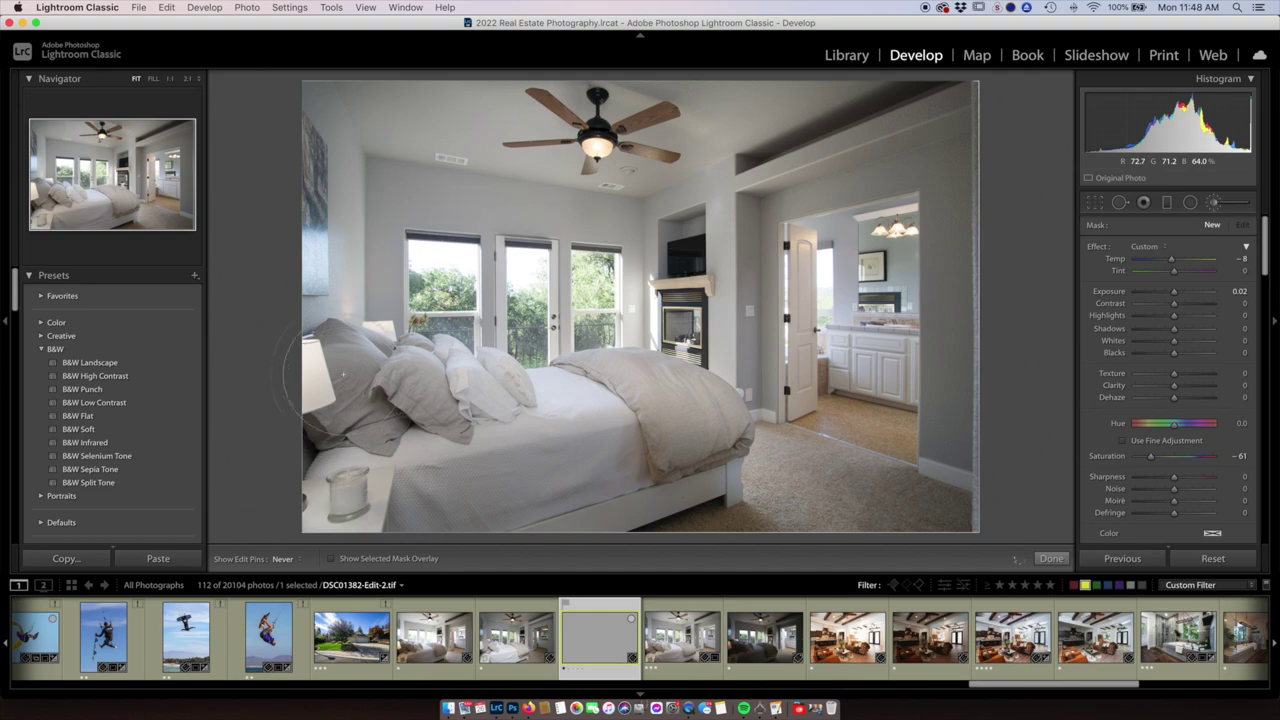
{"action": "left_click", "coordinate": [675, 472]}
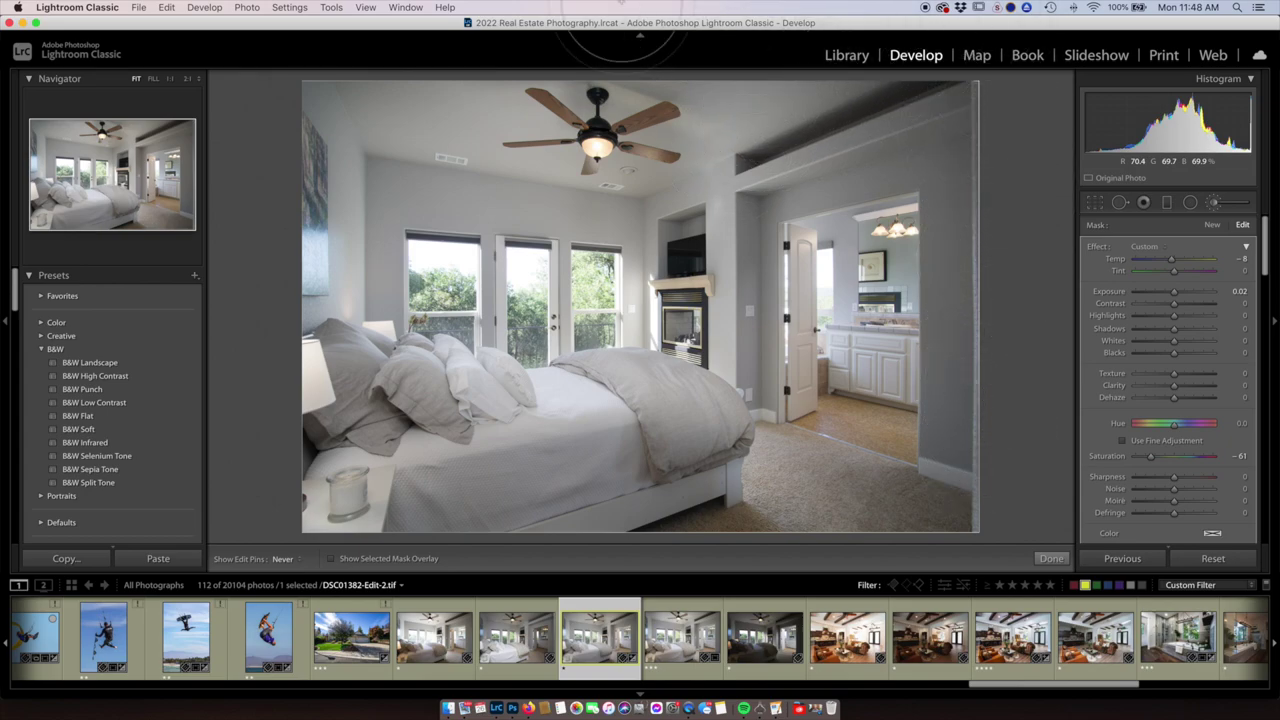
{"action": "key", "text": "h"}
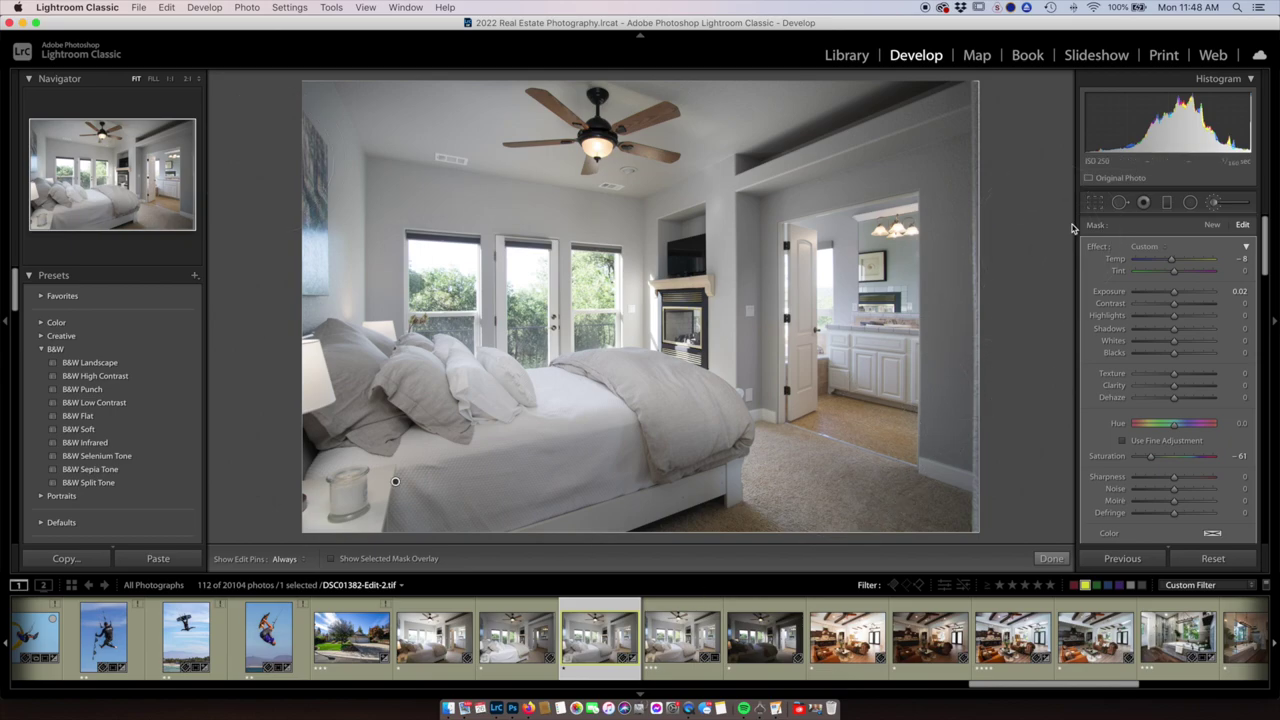
- Crop DSC01382-Edit-2.tif slightly at its original aspect ratio to trim the misaligned strip along the photo's edge
{"action": "left_click", "coordinate": [1095, 203]}
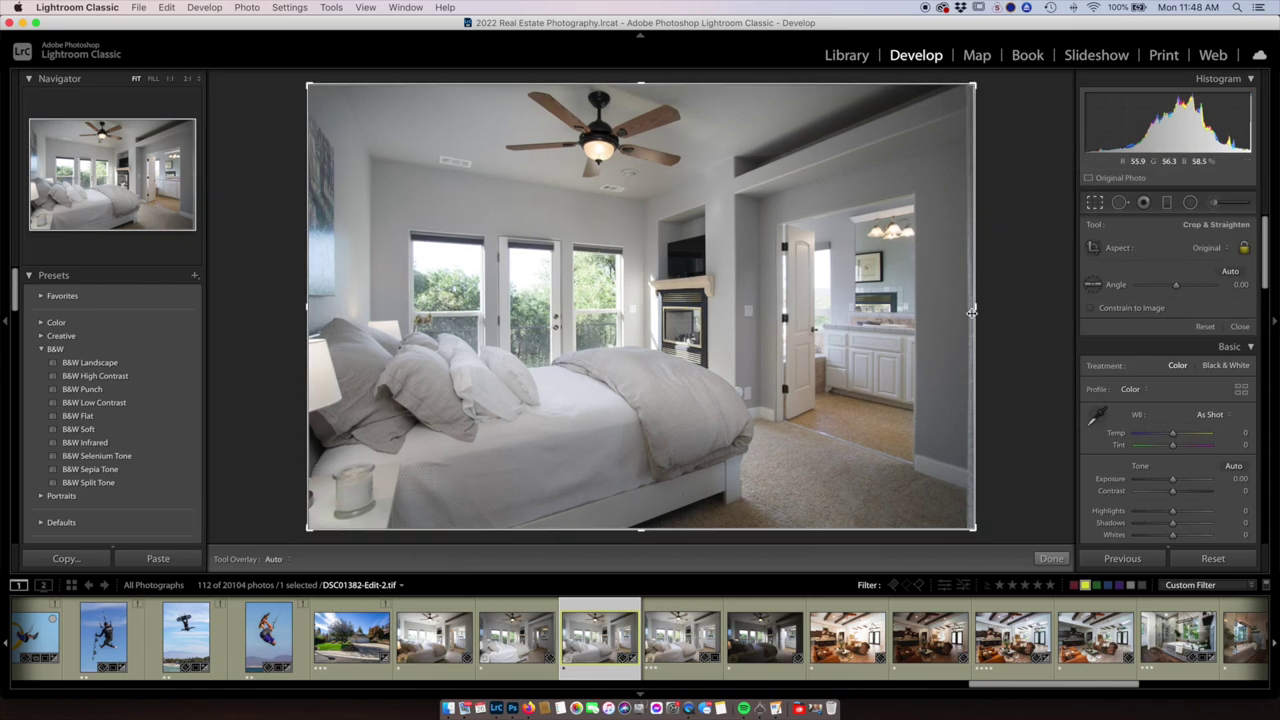
{"action": "left_click_drag", "start_coordinate": [969, 309], "coordinate": [966, 310]}
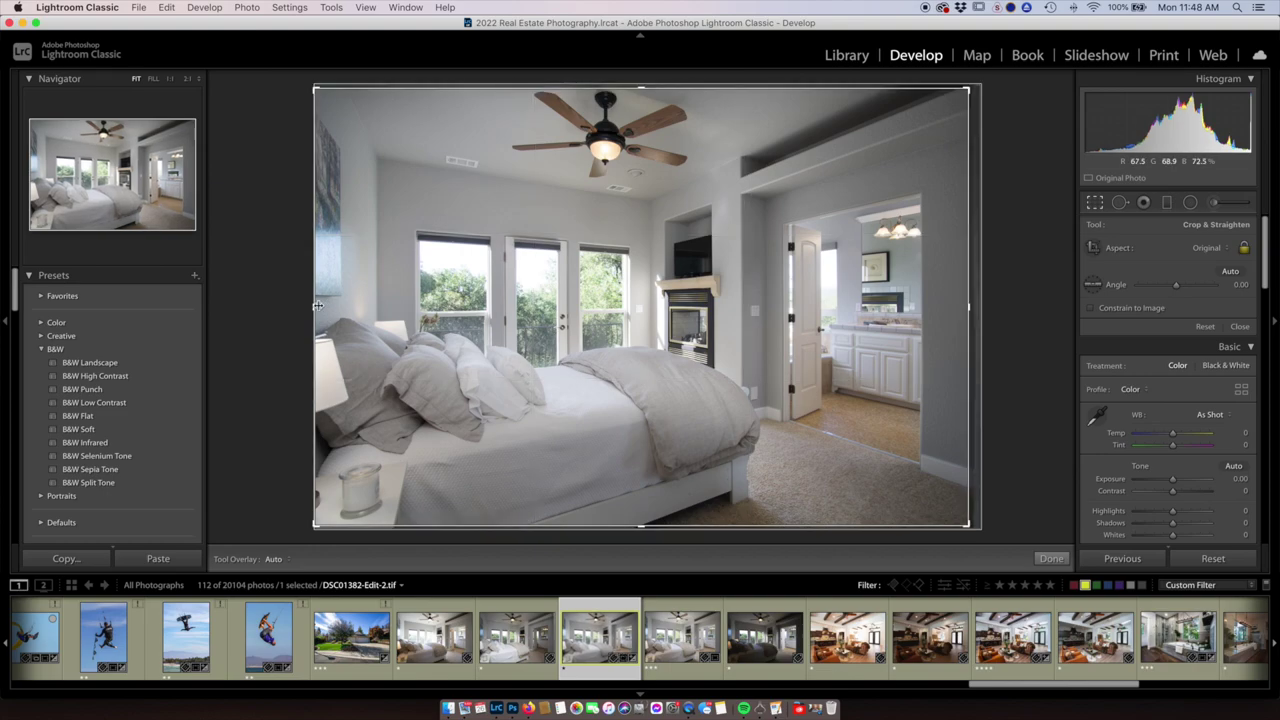
{"action": "left_click_drag", "start_coordinate": [318, 306], "coordinate": [312, 308]}
{"action": "key", "text": "Return"}
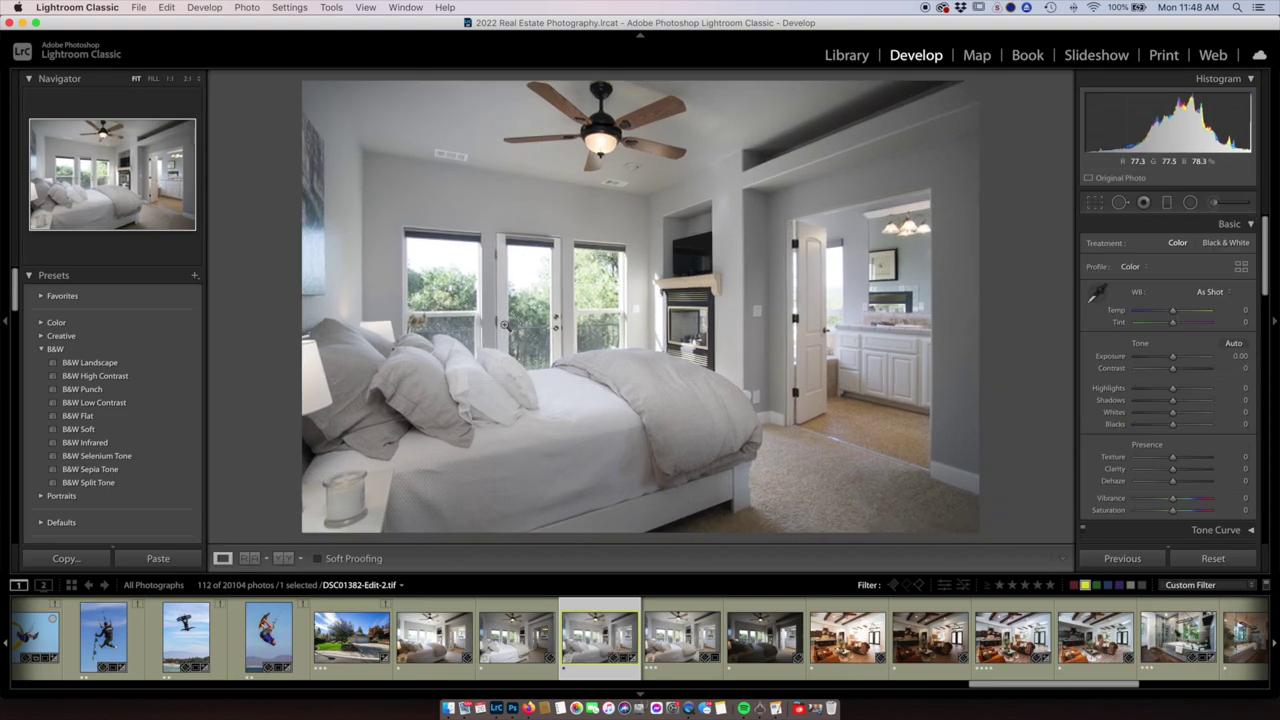
- Examine the cropped bedroom photo in full-screen view with the surroundings dimmed, and return to the normal Develop view
{"action": "key", "text": "super+shift+f"}
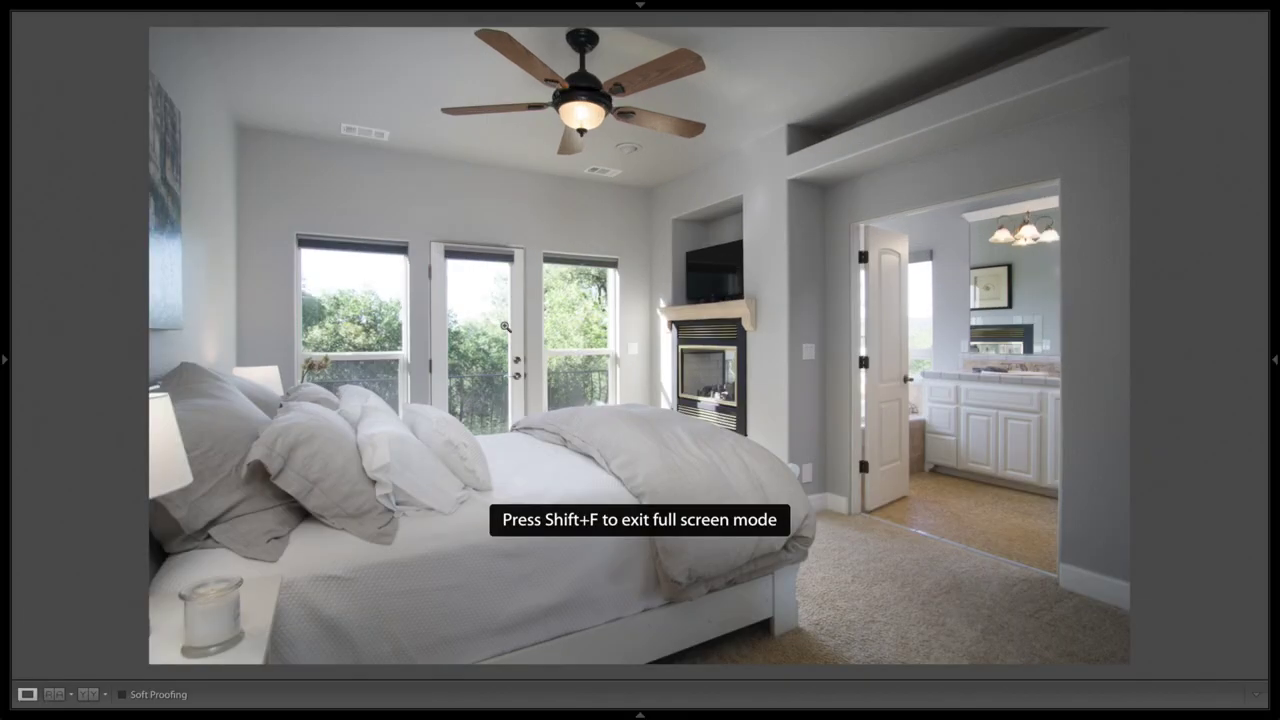
{"action": "key", "text": "l"}
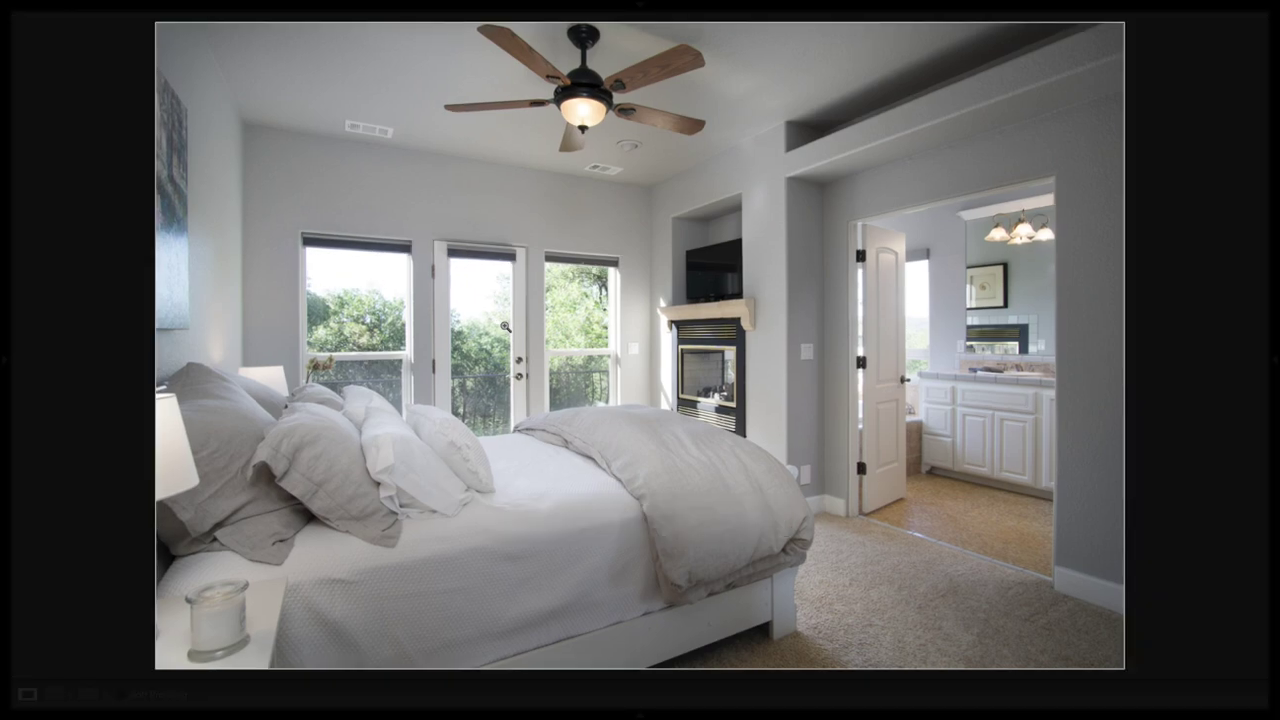
{"action": "key", "text": "super+shift+f"}
{"action": "key", "text": "l"}
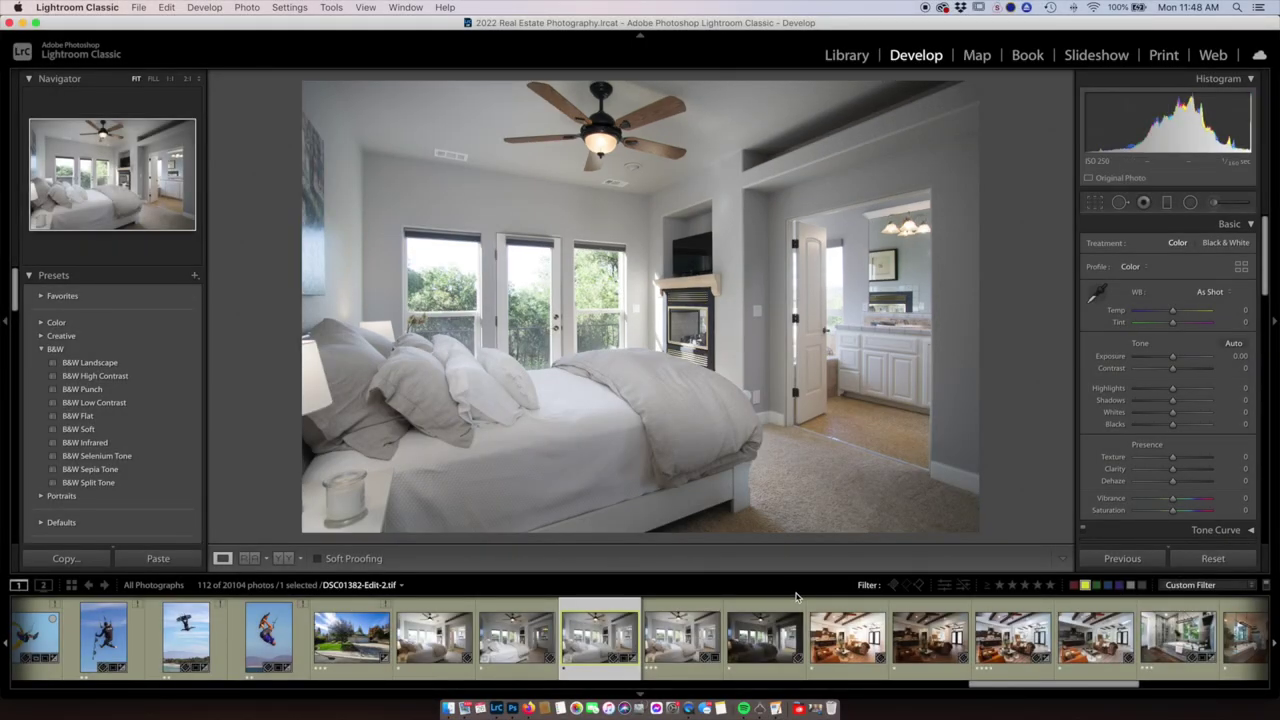
- Compare the edited living room photo with its source exposures RB201952.ARW and RB201945.ARW, ending on RB201945.ARW
{"action": "left_click", "coordinate": [993, 640]}
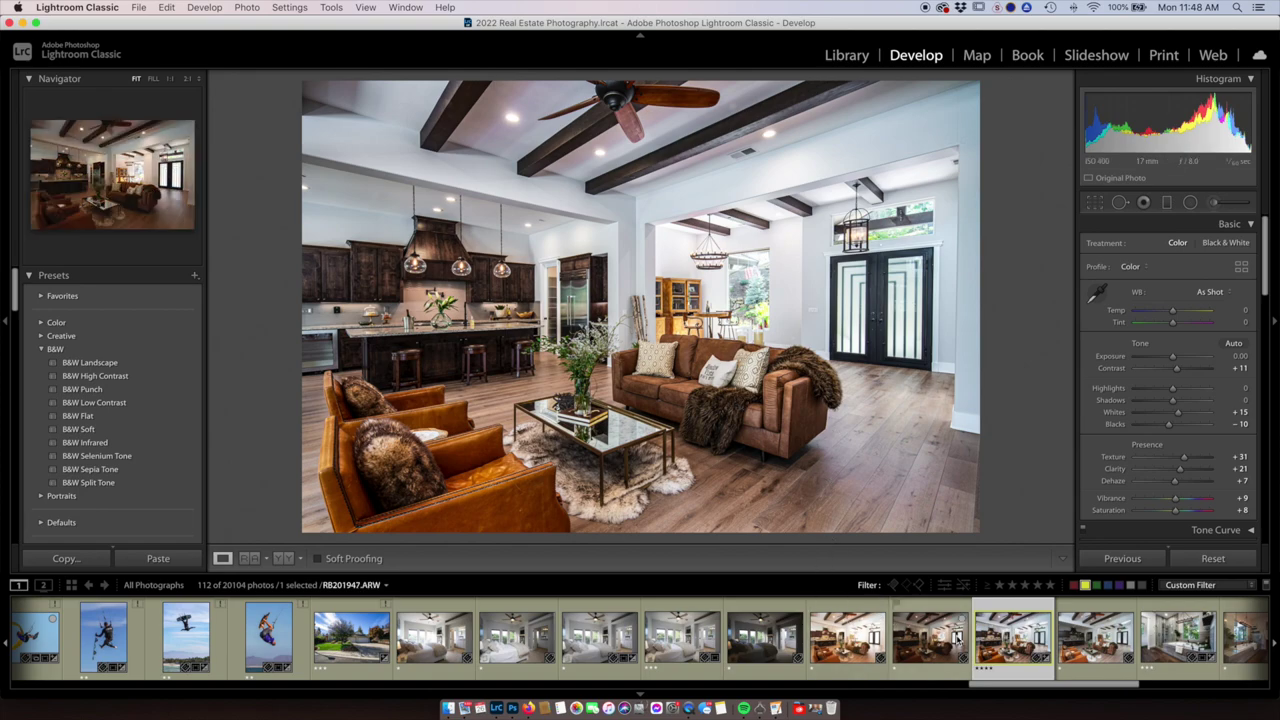
{"action": "left_click", "coordinate": [1090, 640]}
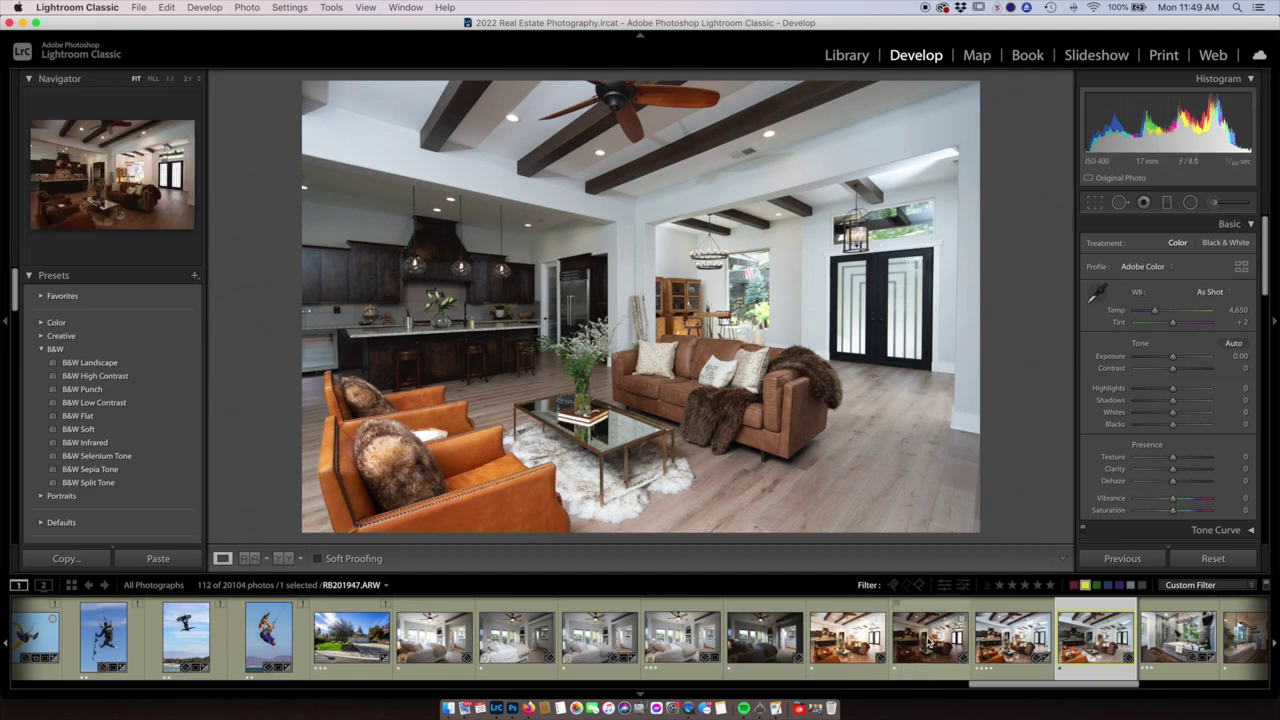
{"action": "left_click", "coordinate": [845, 630]}
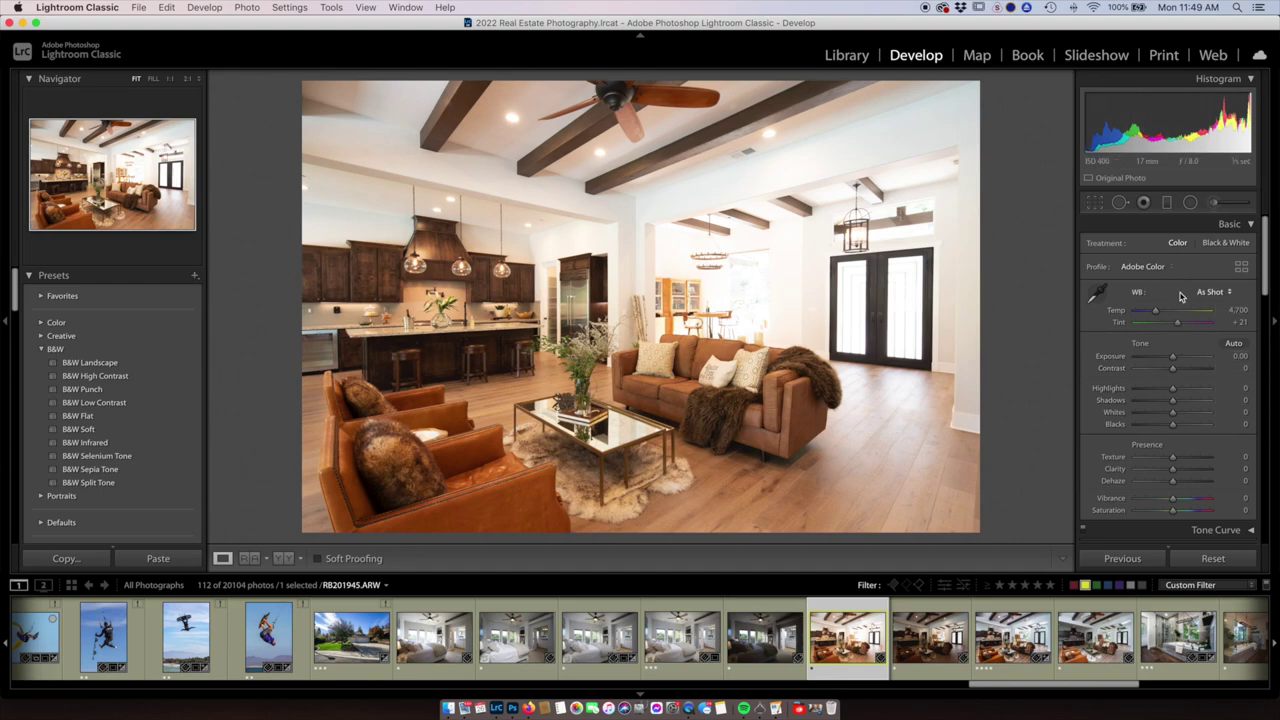
{"action": "left_click", "coordinate": [1097, 292]}
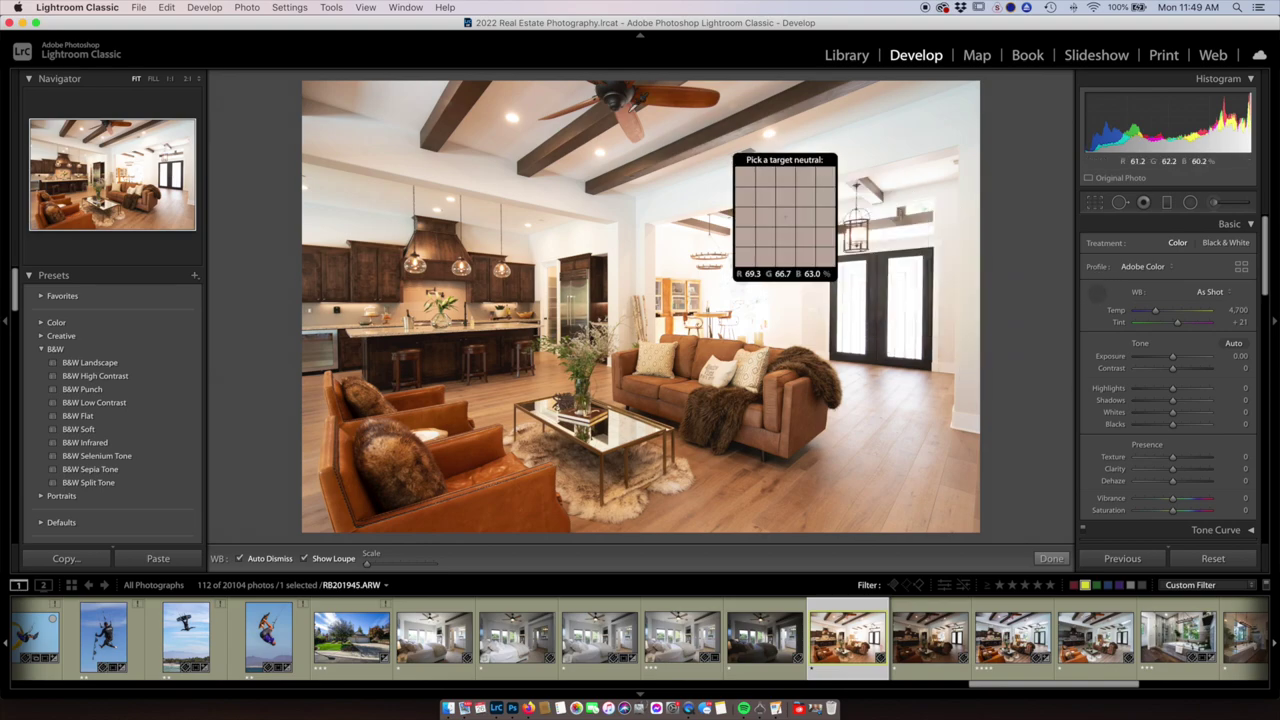
{"action": "left_click", "coordinate": [537, 97]}
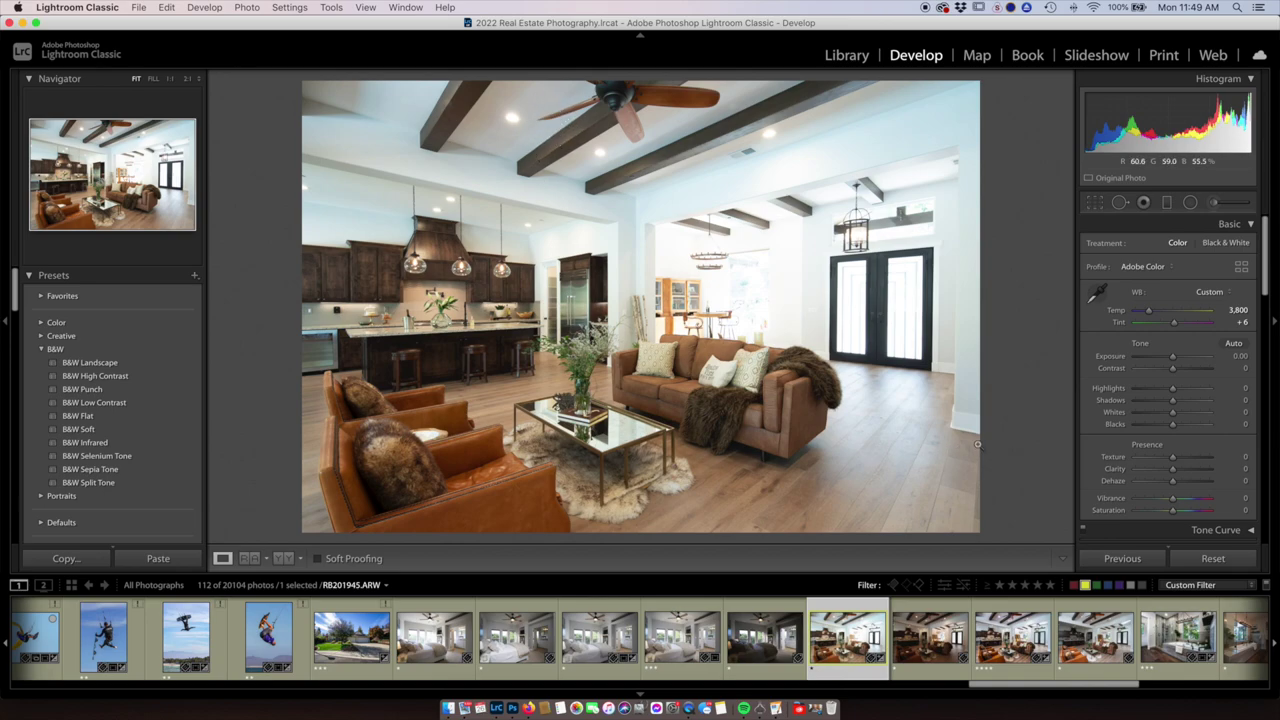
{"action": "key", "text": "super+z"}
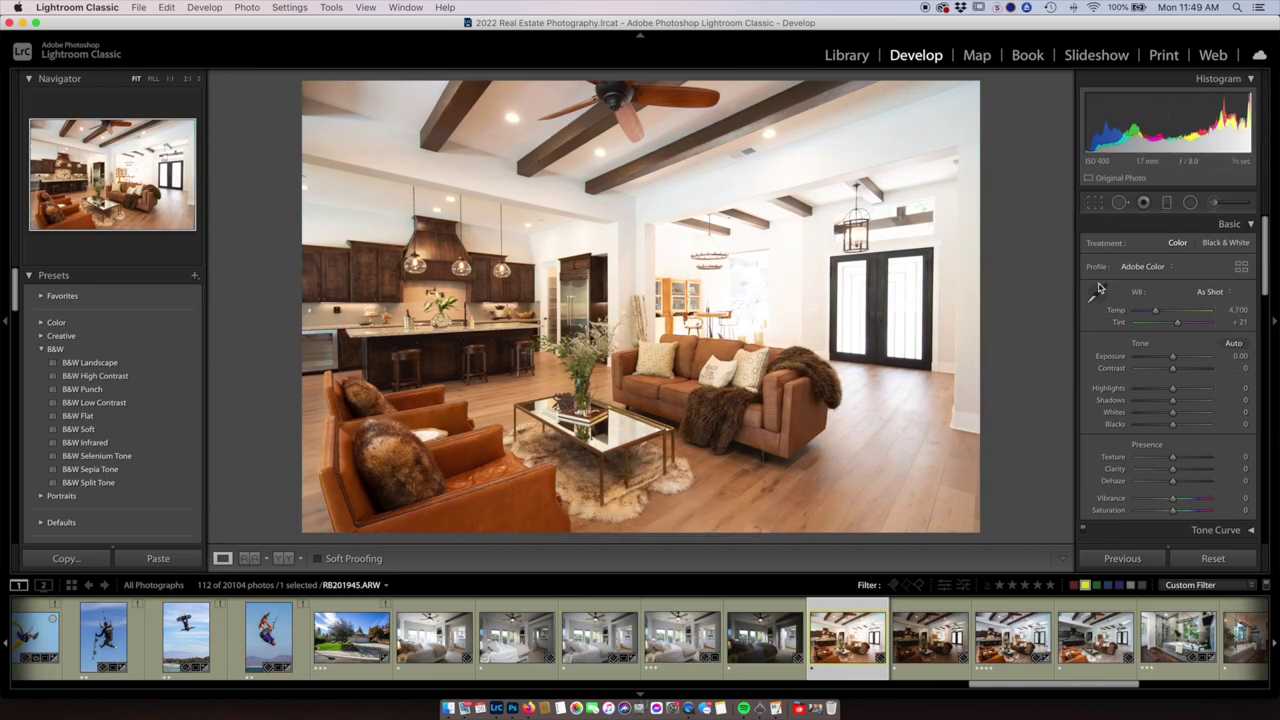
- Neutralise RB201945.ARW's white balance from the white ceiling, set Exposure to -0.30 and Highlights to -100, and compare it with RB201945-Edit.tif
{"action": "left_click", "coordinate": [1096, 291]}
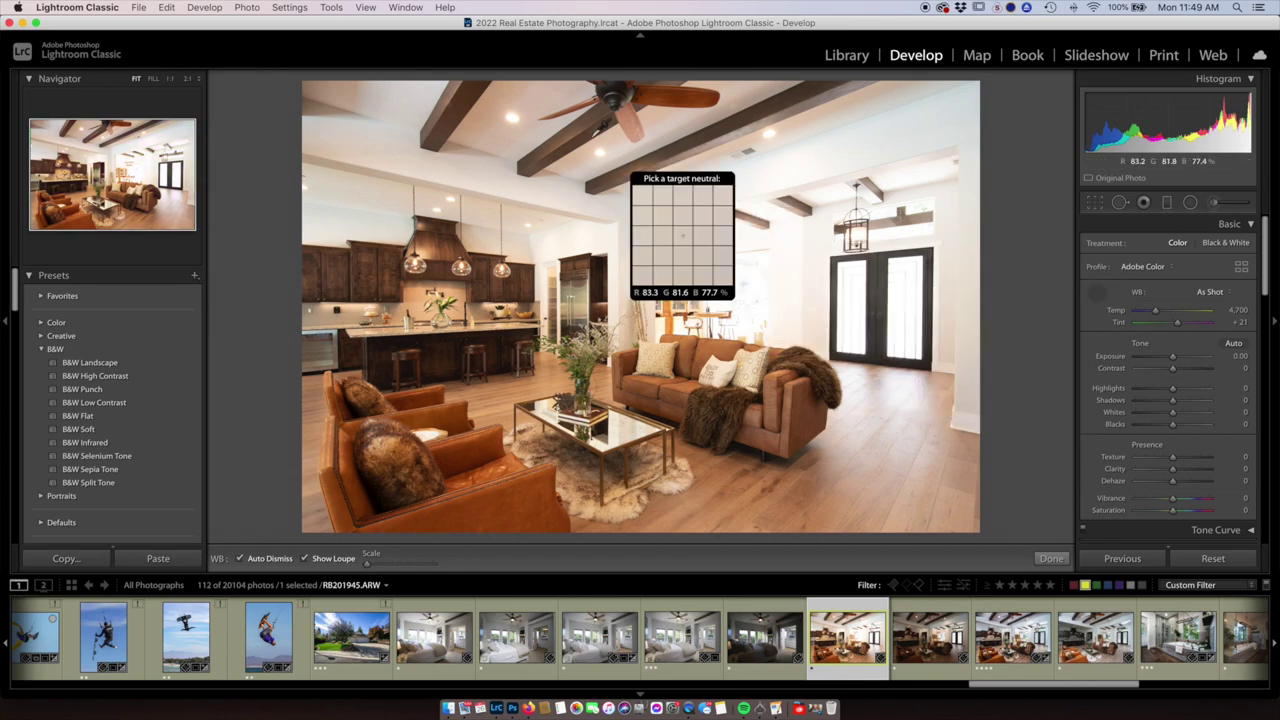
{"action": "left_click", "coordinate": [540, 107]}
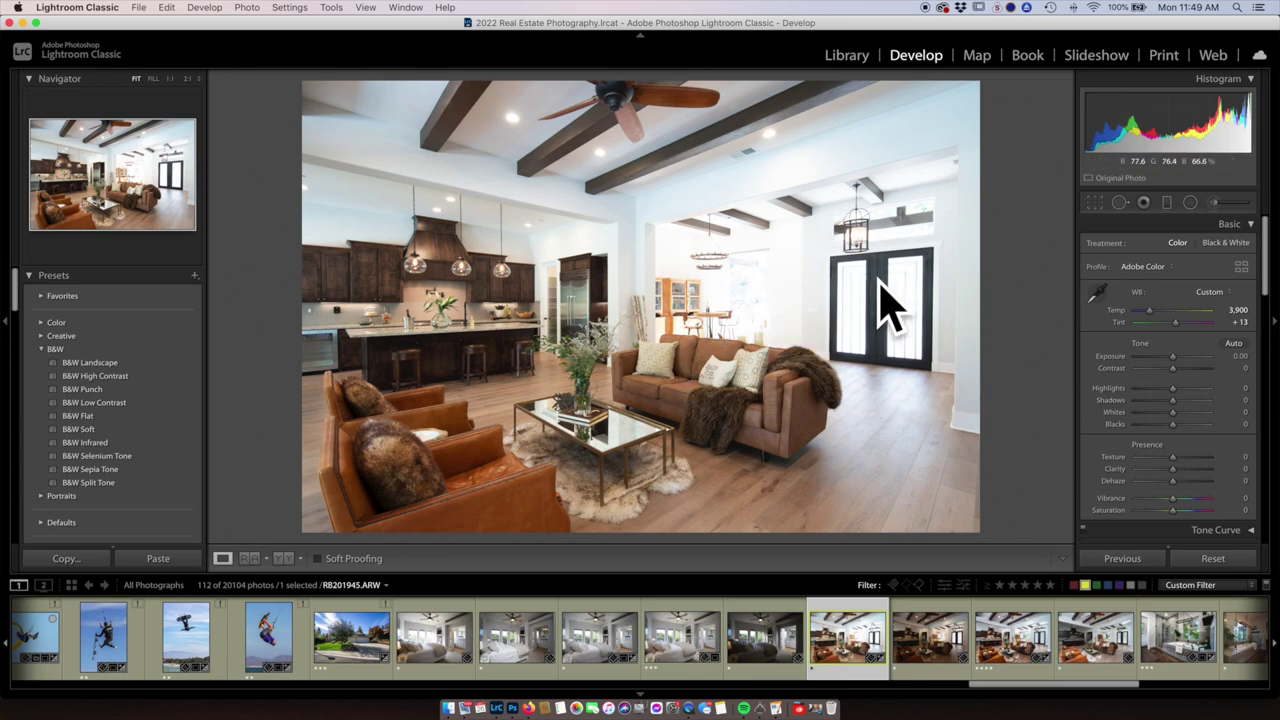
{"action": "left_click_drag", "start_coordinate": [1168, 392], "coordinate": [1167, 364]}
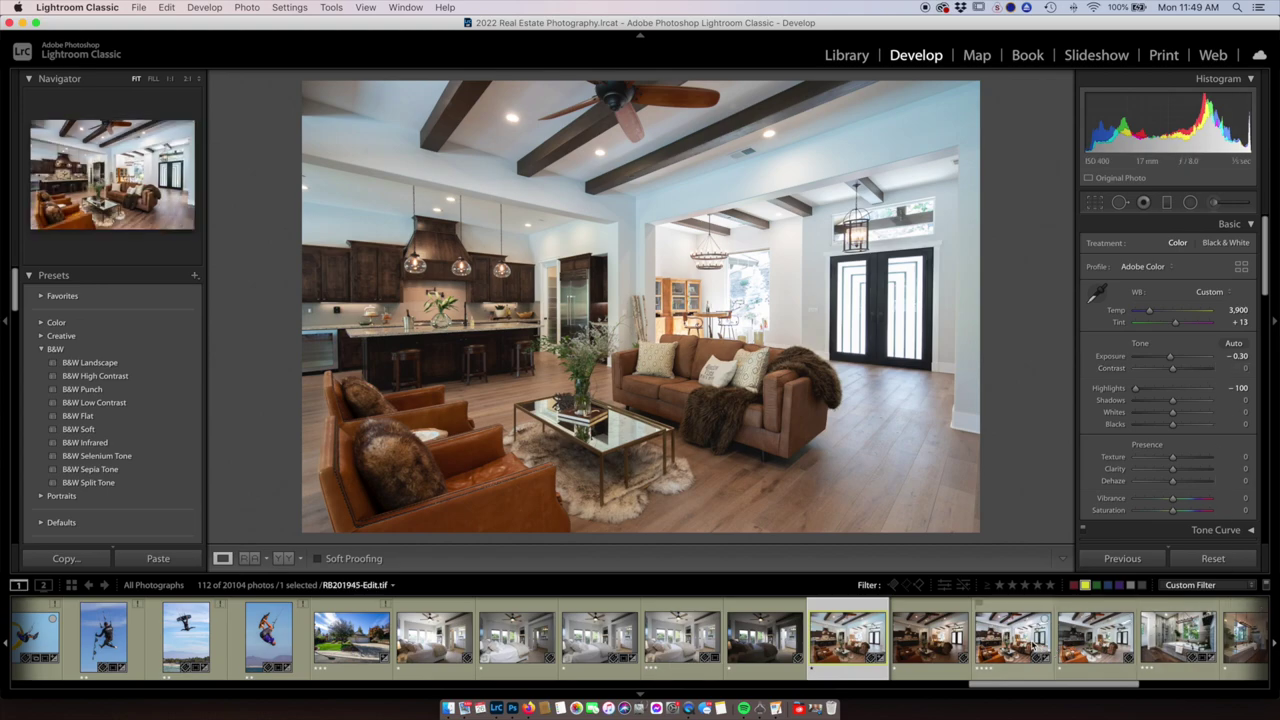
{"action": "left_click", "coordinate": [1031, 641]}
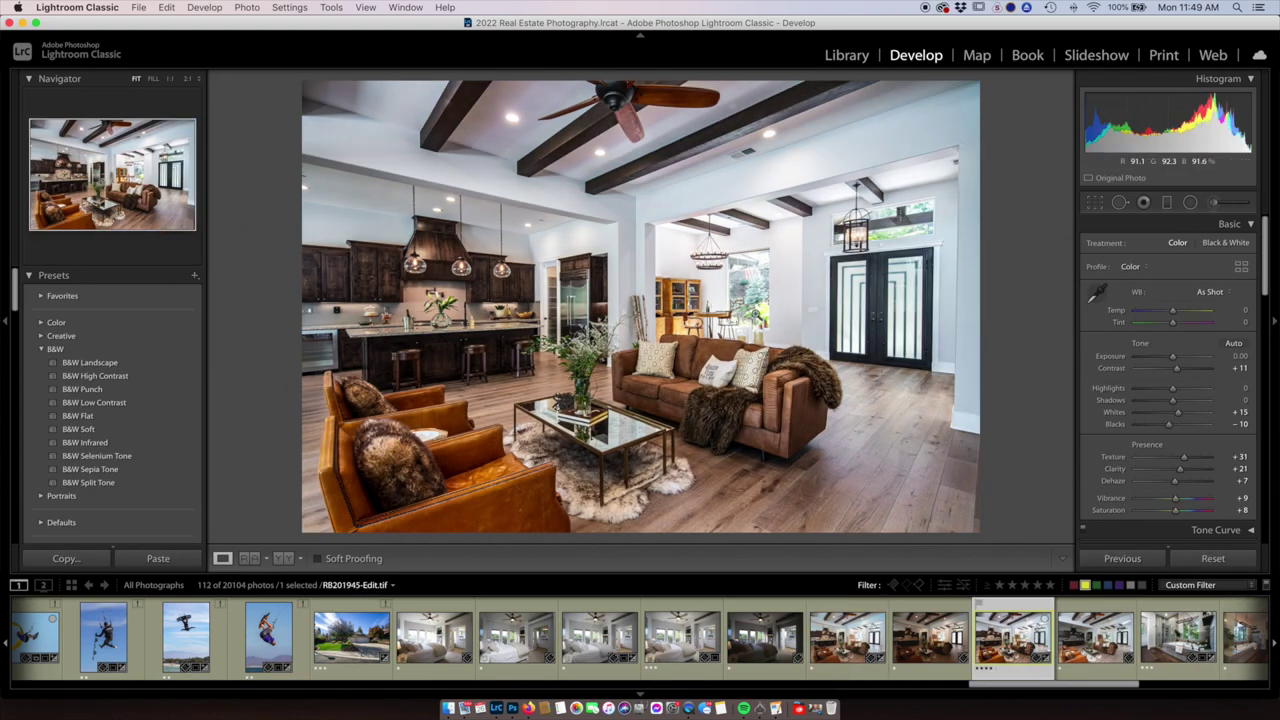
- Select RB201945.ARW and RB201952.ARW together and open them as layers in one Photoshop document
{"action": "left_click", "coordinate": [831, 643]}
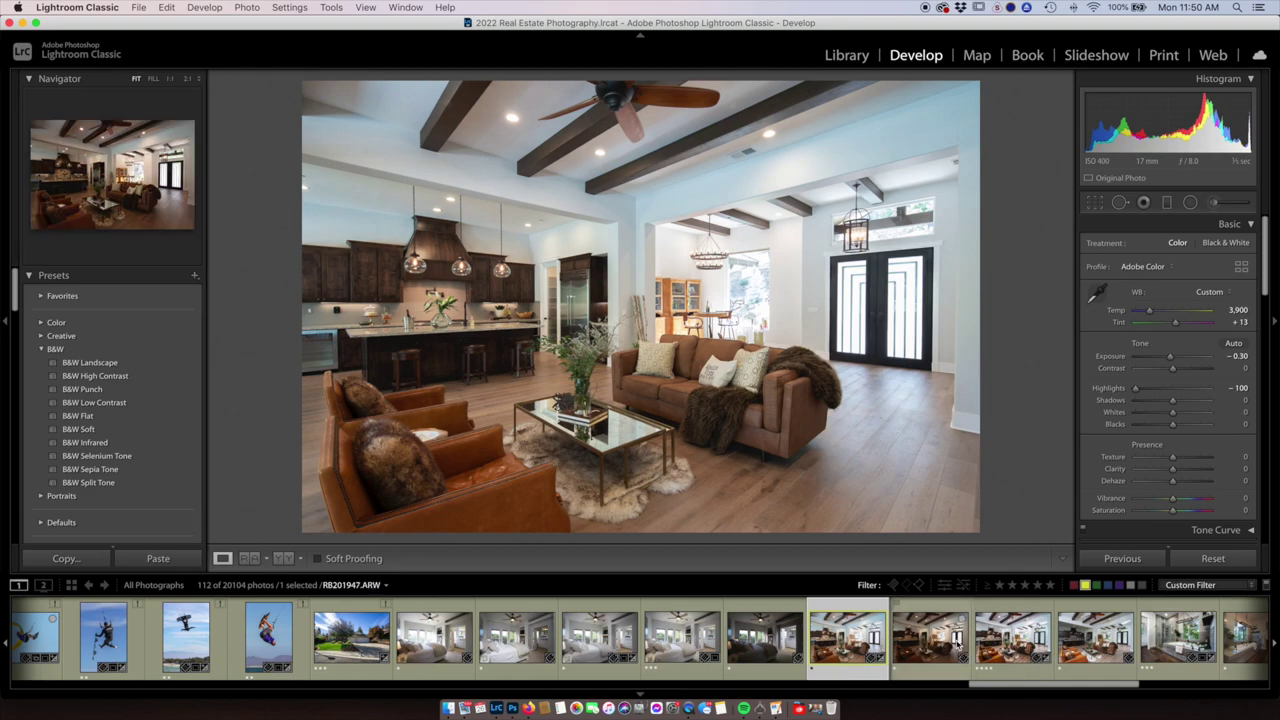
{"action": "left_click", "coordinate": [1104, 648], "text": "super"}
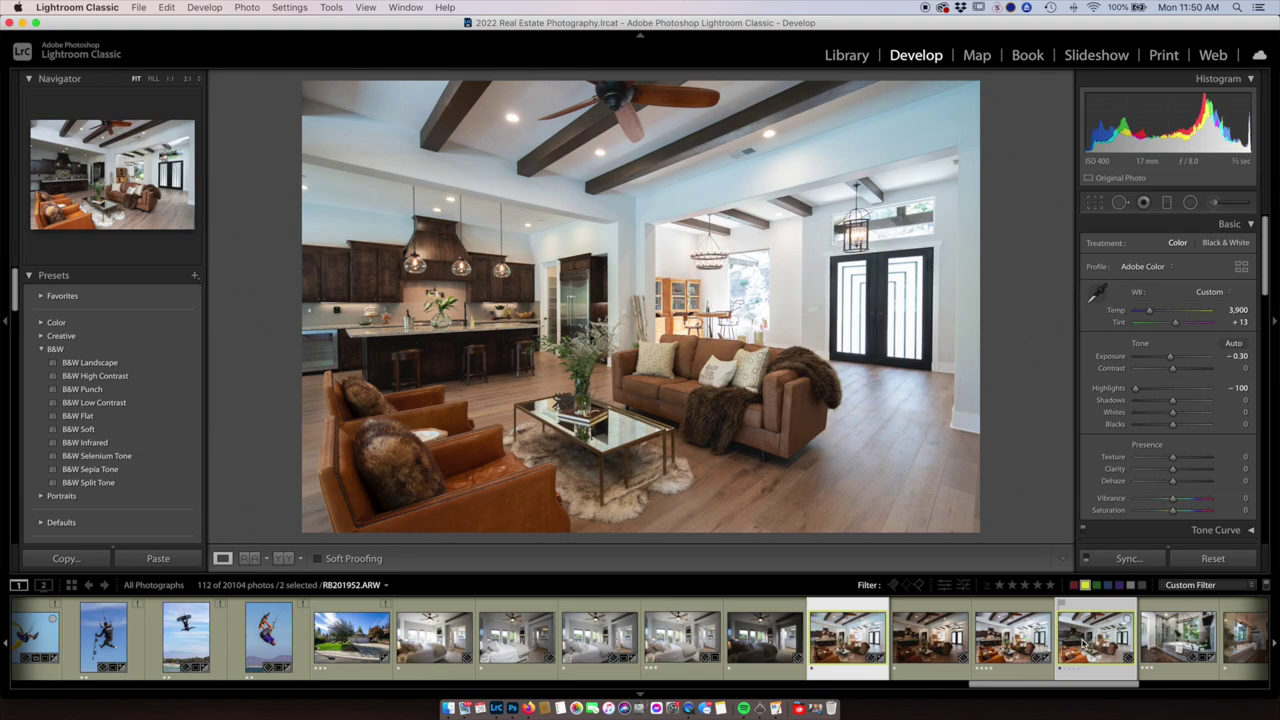
{"action": "right_click", "coordinate": [709, 289]}
{"action": "mouse_move", "coordinate": [774, 399]}
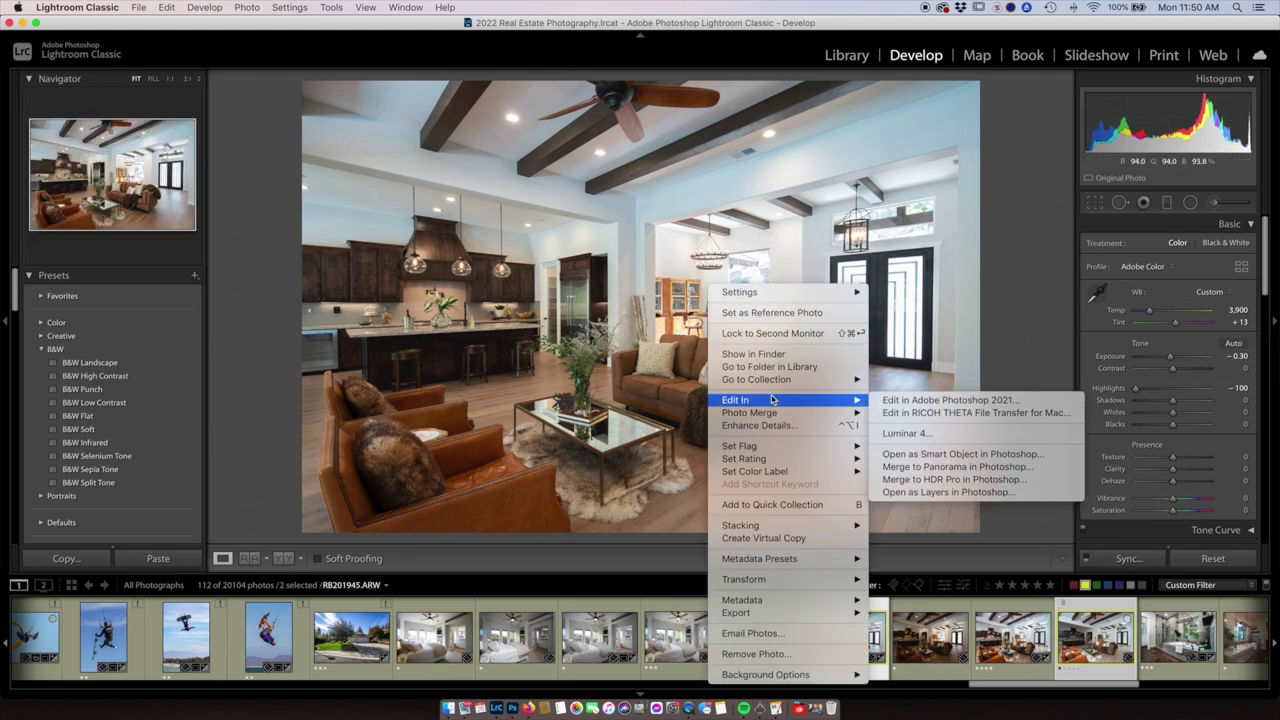
{"action": "left_click", "coordinate": [947, 493]}
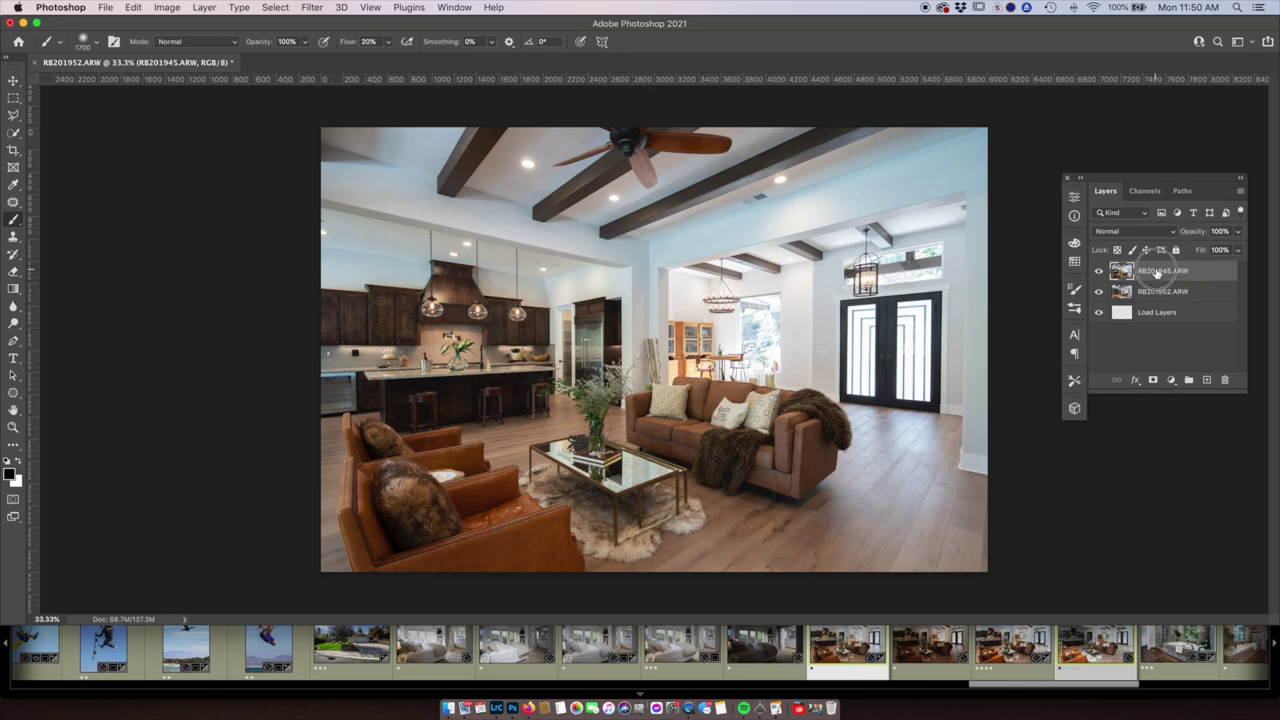
- Give the RB201945.ARW layer a black mask and paint white on it over the kitchen, ceiling, furniture and floor, sparing the windows and front doors
{"action": "left_click", "coordinate": [1152, 382], "text": "alt"}
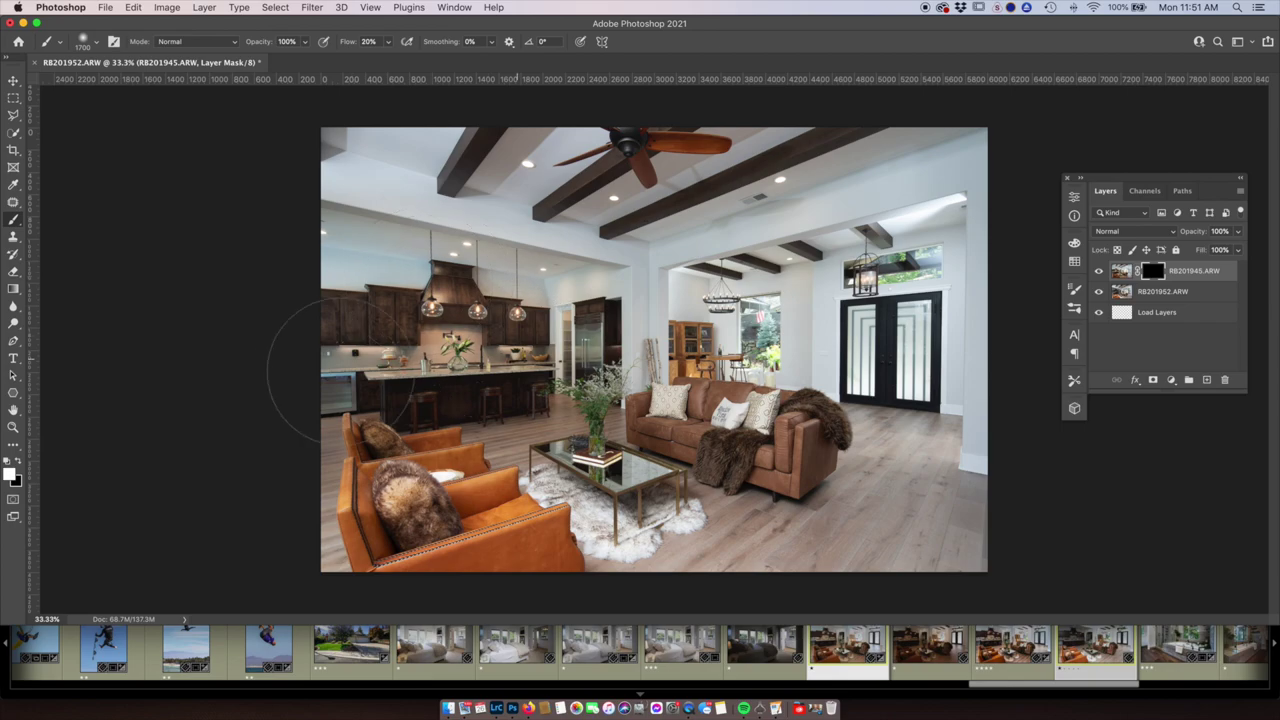
{"action": "left_click", "coordinate": [1098, 273]}
{"action": "left_click", "coordinate": [1098, 273]}
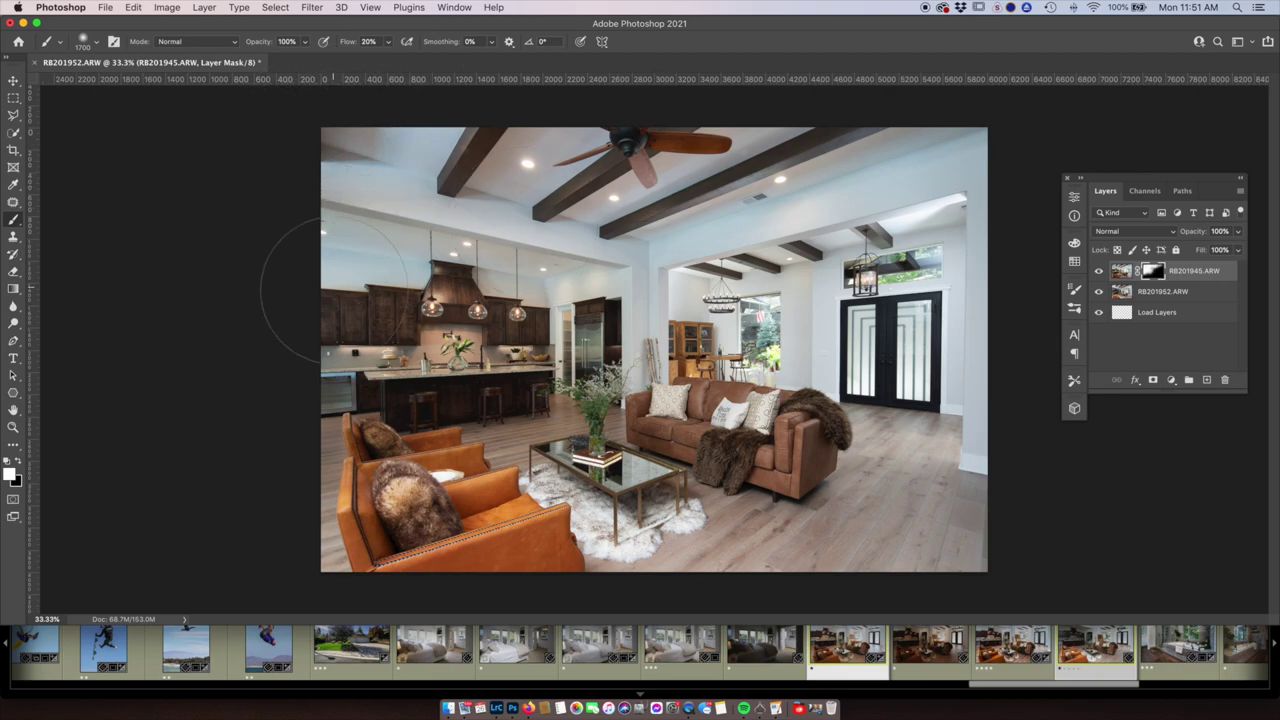
{"action": "left_click_drag", "start_coordinate": [400, 430], "coordinate": [378, 380]}
{"action": "key", "text": "super+z"}
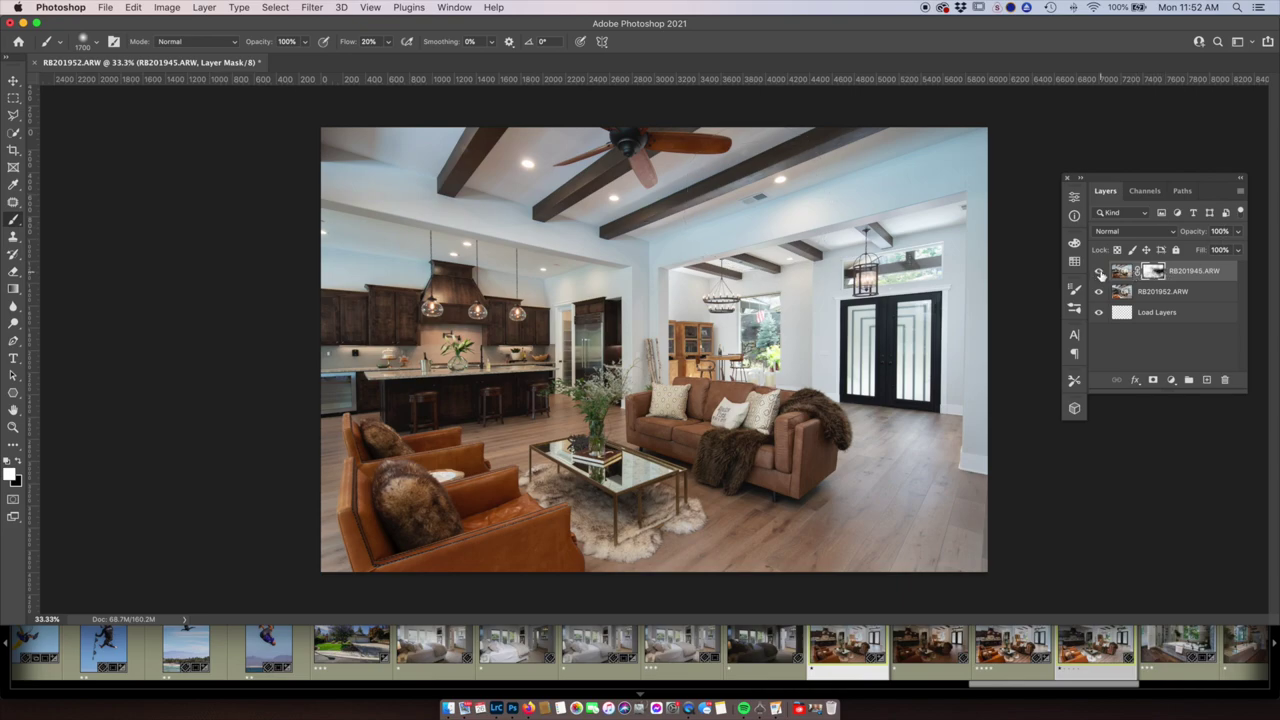
- Toggle the masked RB201945.ARW layer's visibility to compare the living room before and after the blend, leaving it shown
{"action": "left_click", "coordinate": [1100, 273]}
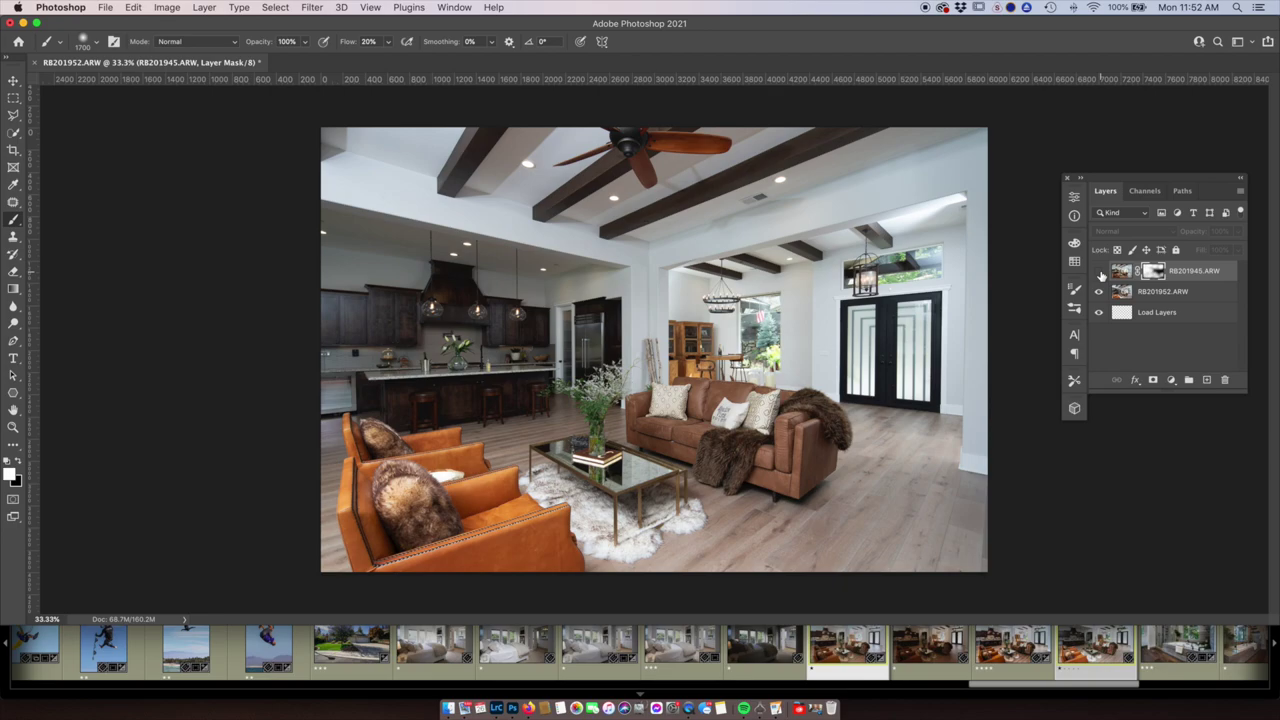
{"action": "left_click", "coordinate": [1100, 273]}
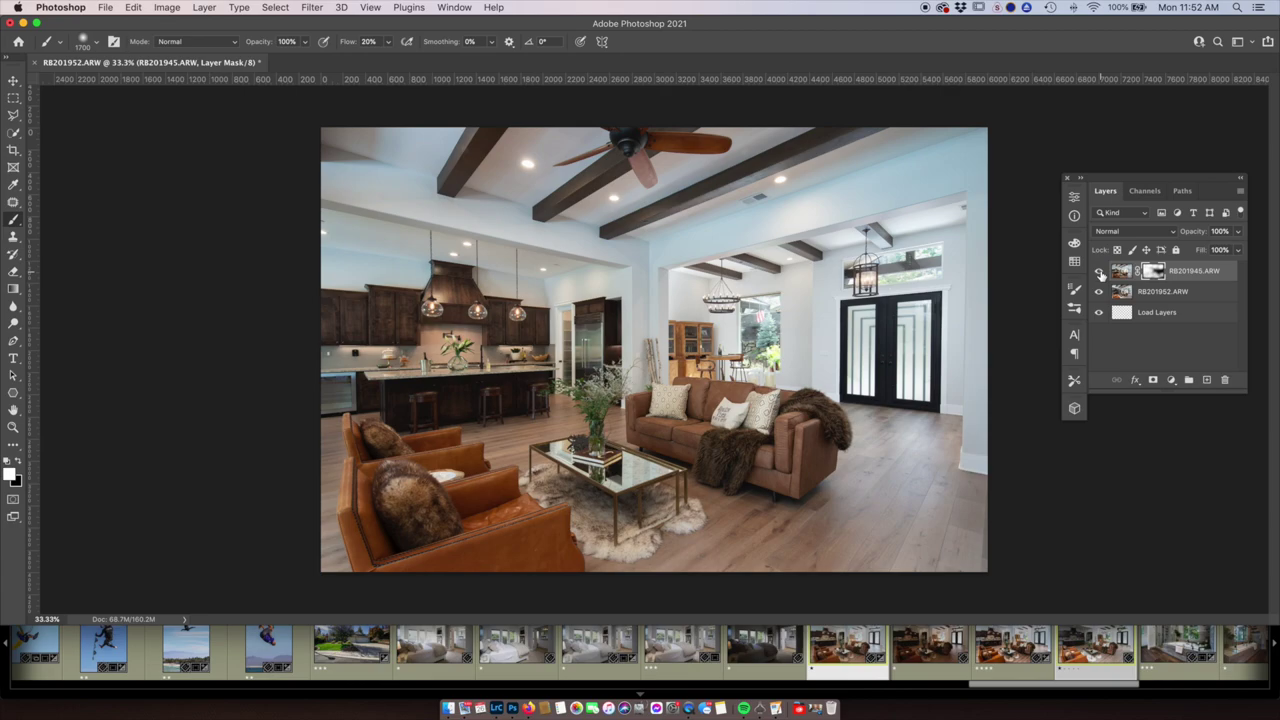
- Save and close the blended living room document, and return to Lightroom Classic with RB201945-Edit-2.tif selected
{"action": "key", "text": "super+s"}
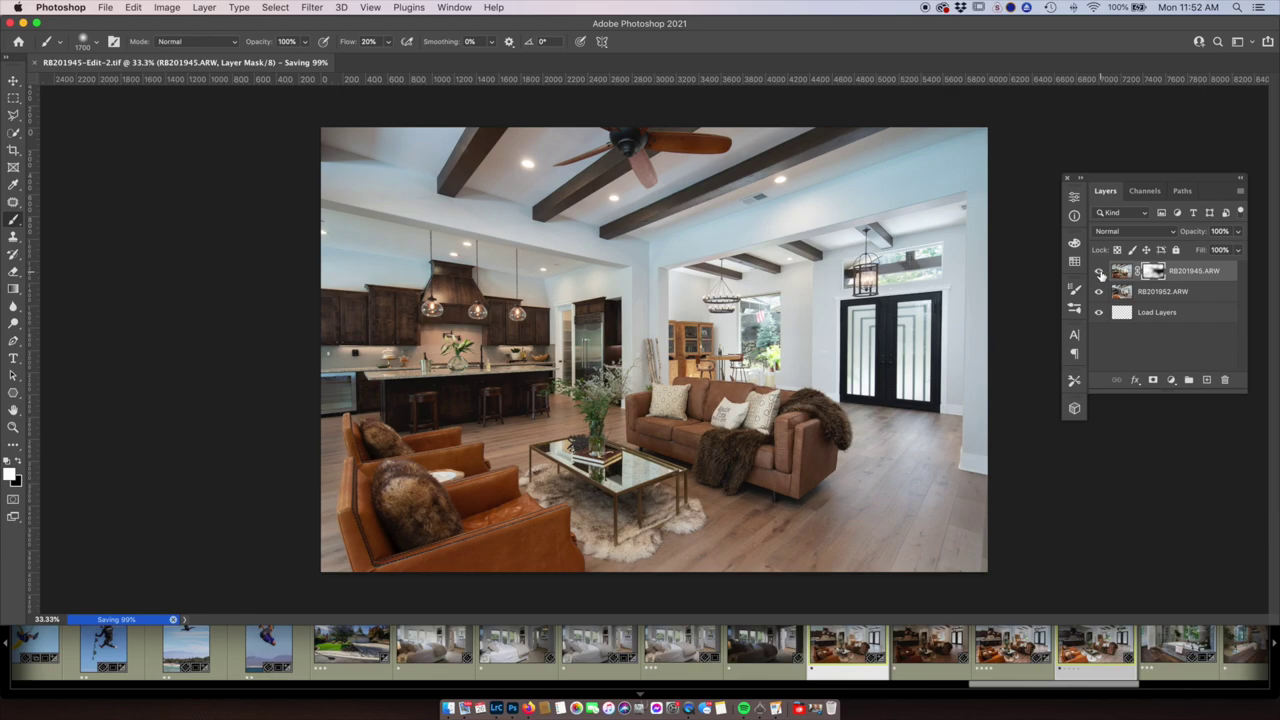
{"action": "key", "text": "super+w"}
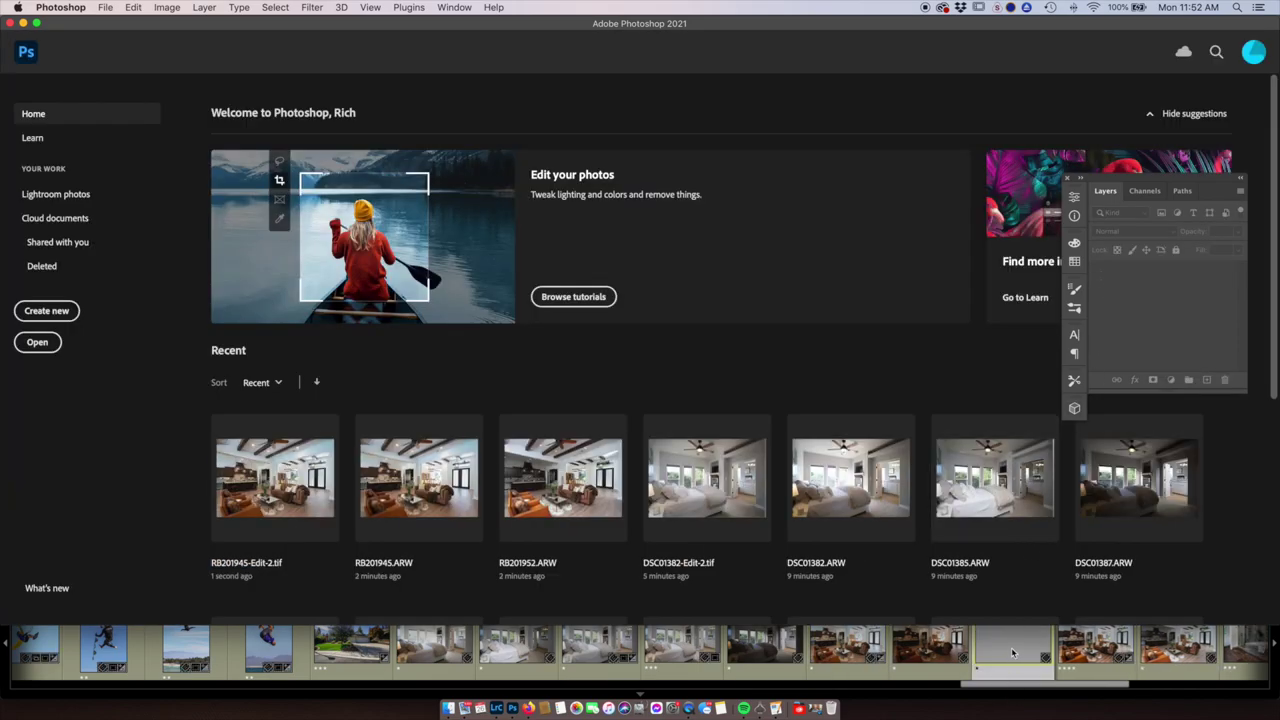
{"action": "left_click", "coordinate": [1012, 653]}
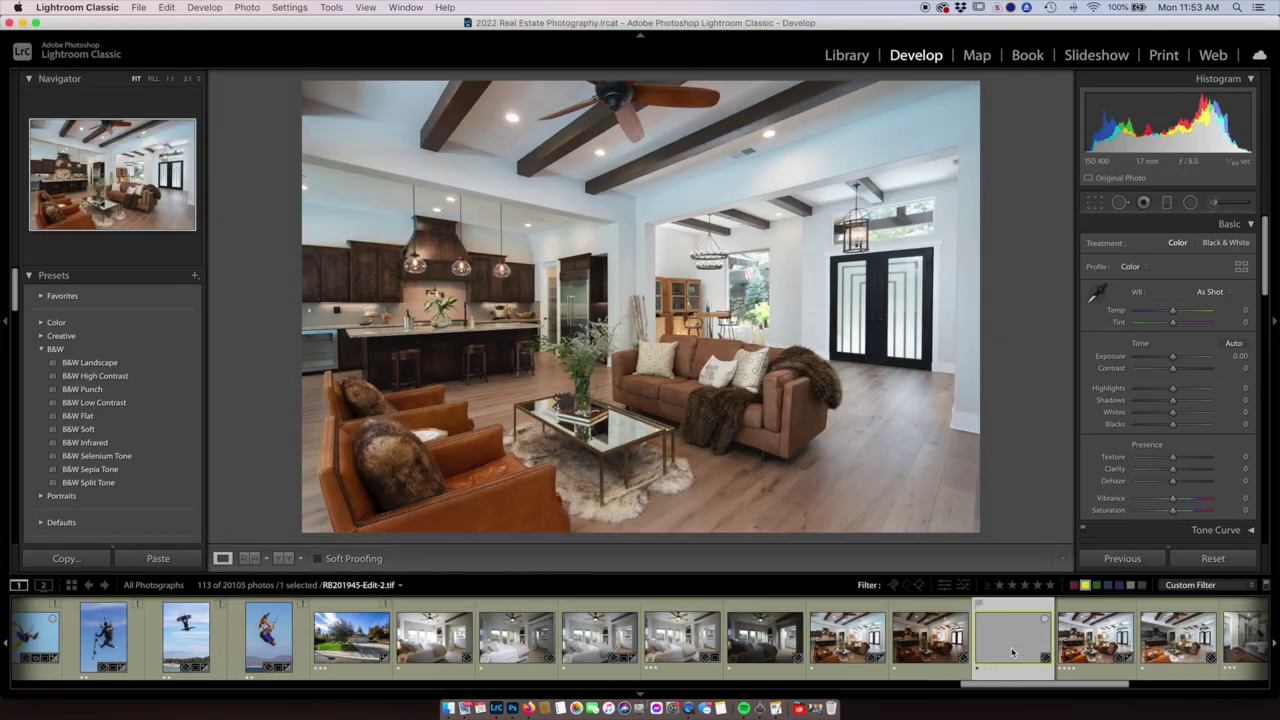
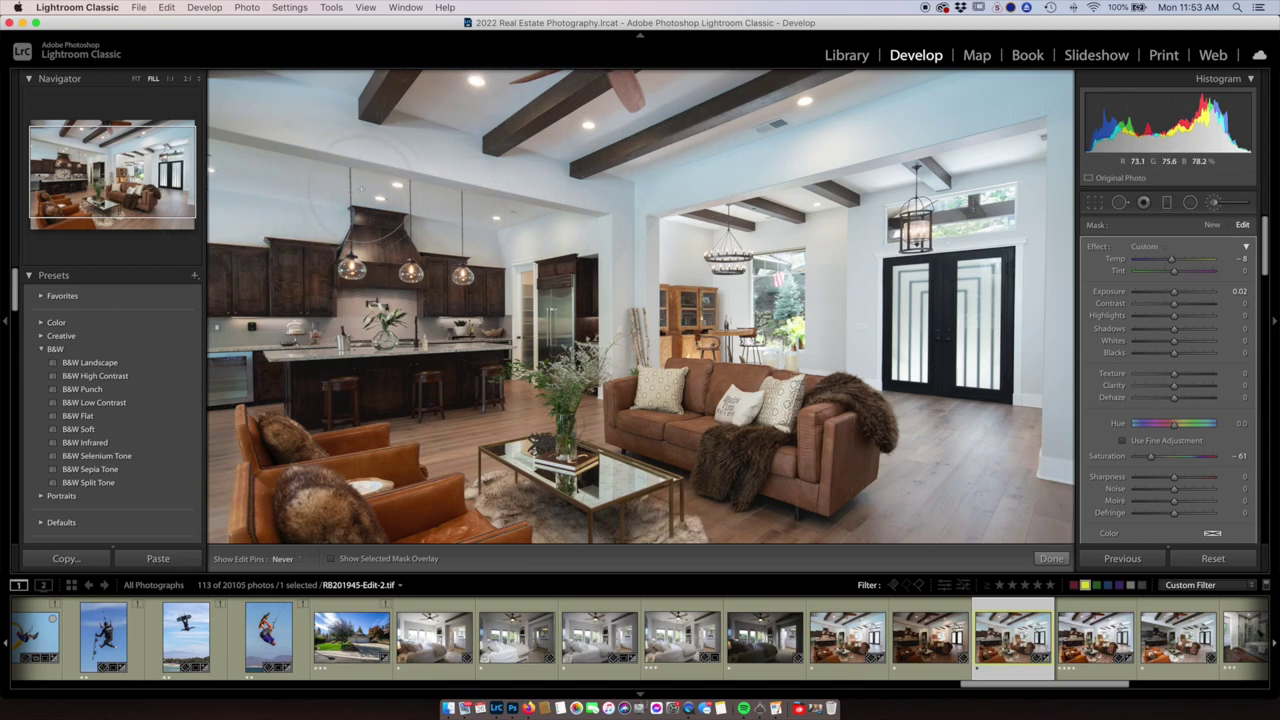
- Brush the Temp -8, Saturation -61 adjustment over the bluish walls and ceiling beams area of the living room, toggling the edit pins to check
{"action": "key", "text": "h"}
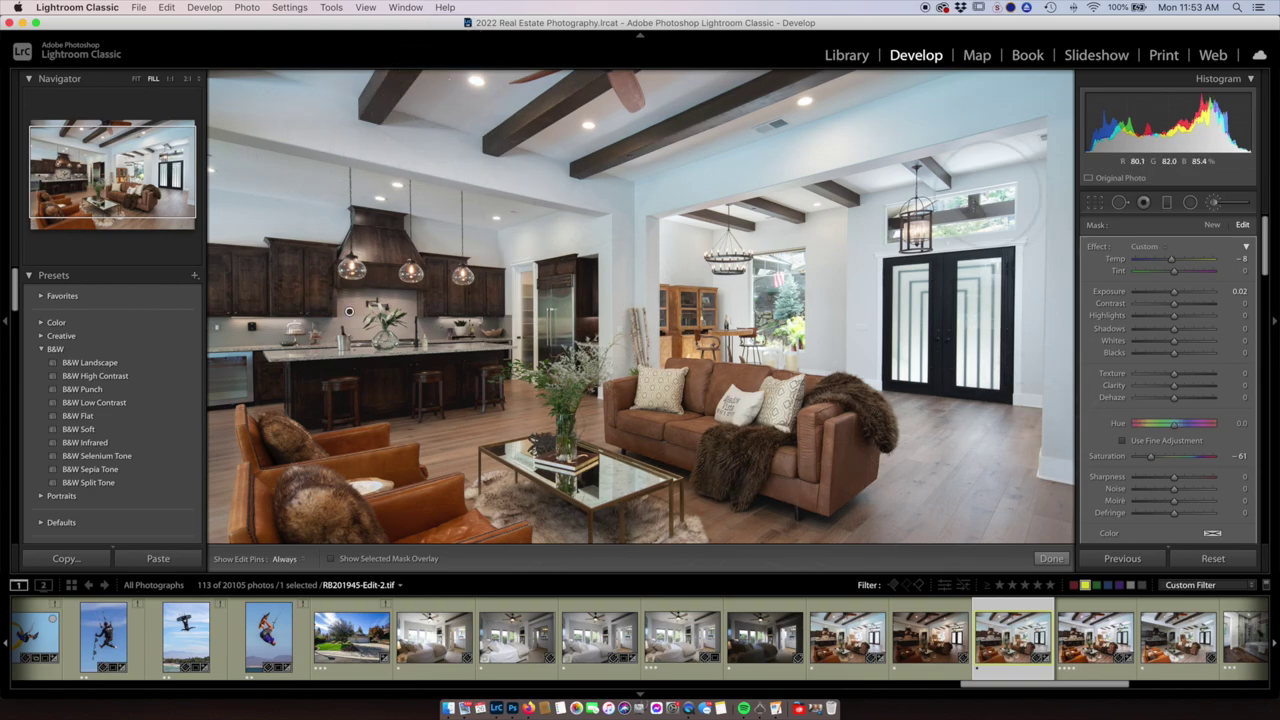
{"action": "key", "text": "h"}
{"action": "key", "text": "h"}
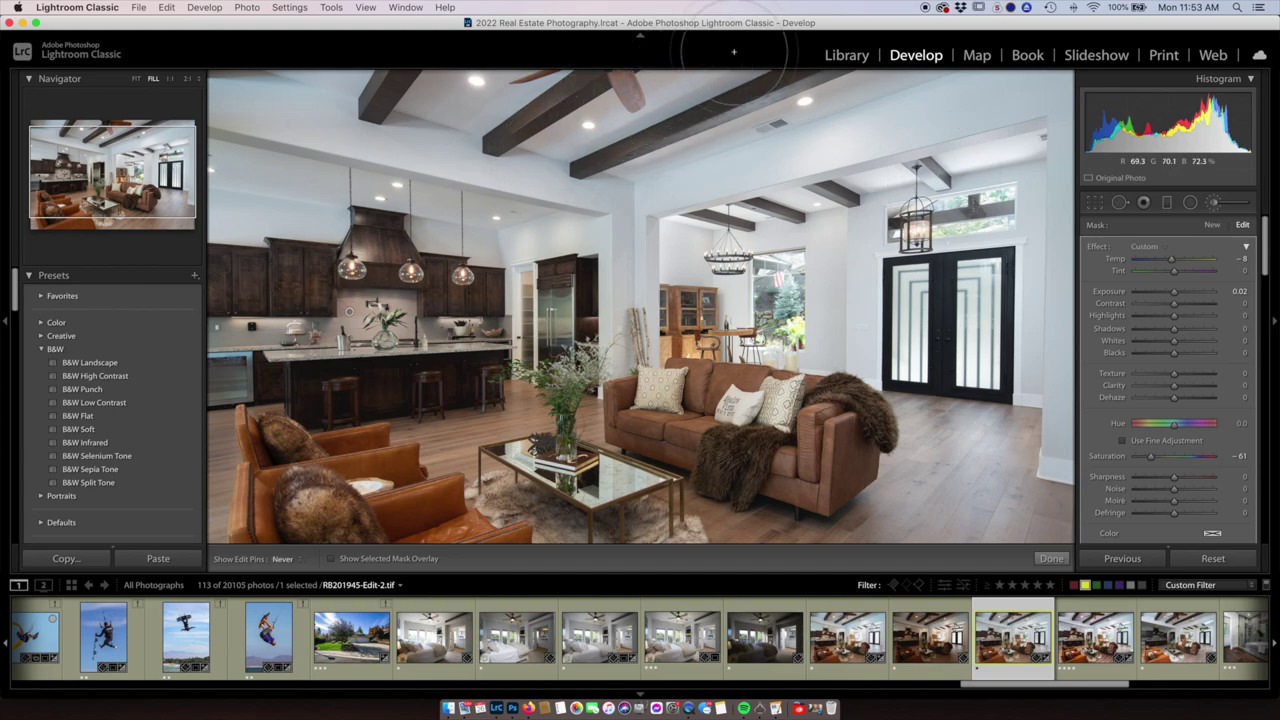
{"action": "key", "text": "h"}
{"action": "key", "text": "h"}
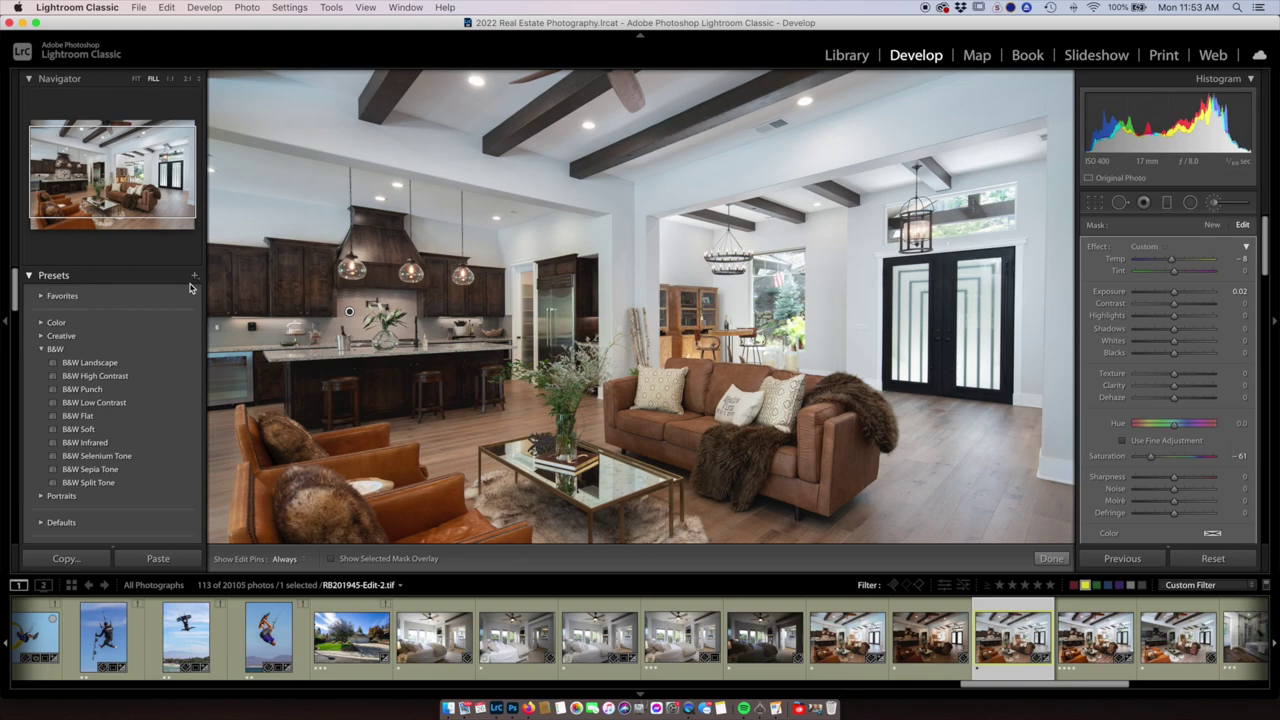
- Apply the Final Bump user preset to the whole living room photo and close the adjustment brush
{"action": "left_click", "coordinate": [136, 79]}
{"action": "scroll", "coordinate": [130, 412], "scroll_direction": "down", "scroll_amount": 15}
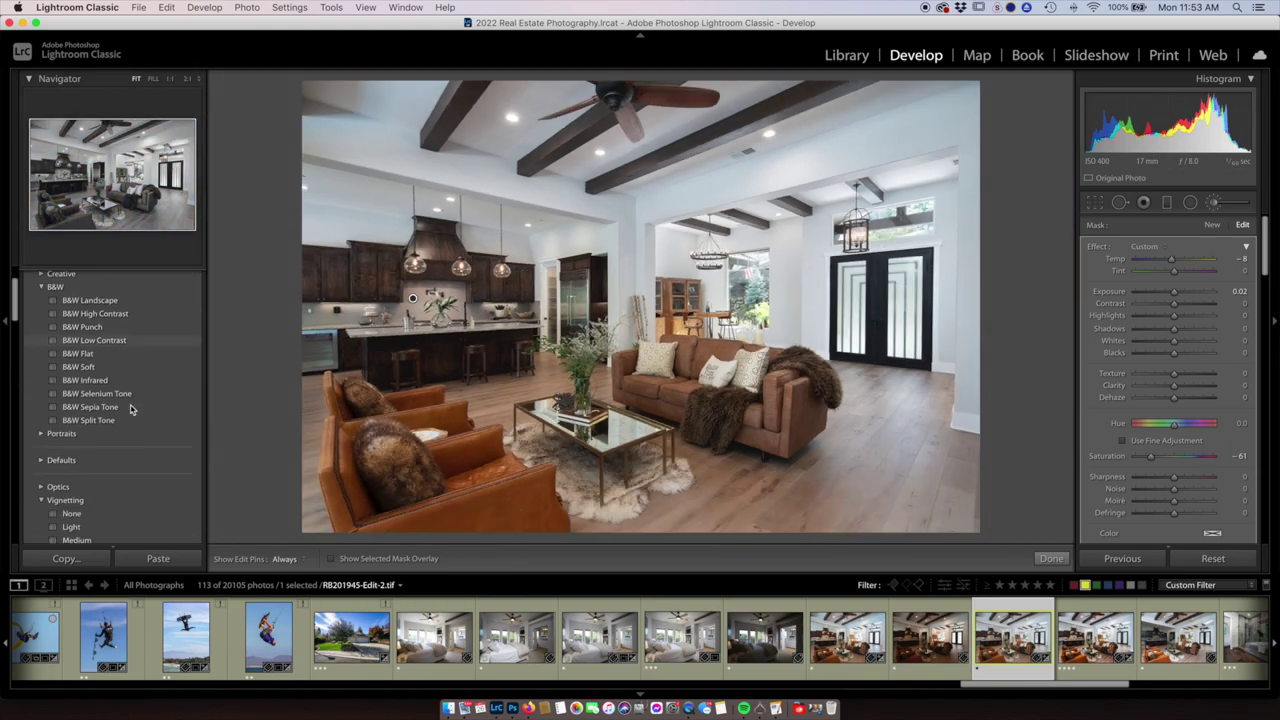
{"action": "scroll", "coordinate": [130, 409], "scroll_direction": "down", "scroll_amount": 15}
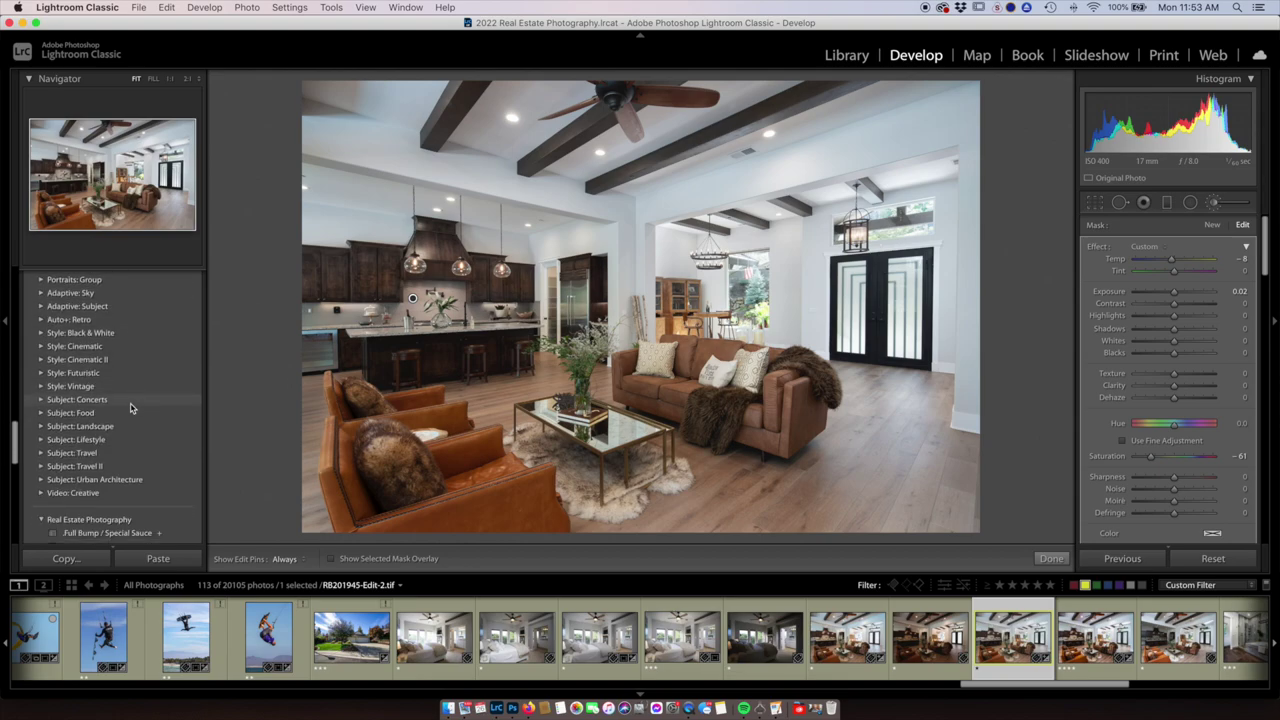
{"action": "scroll", "coordinate": [128, 409], "scroll_direction": "down", "scroll_amount": 5}
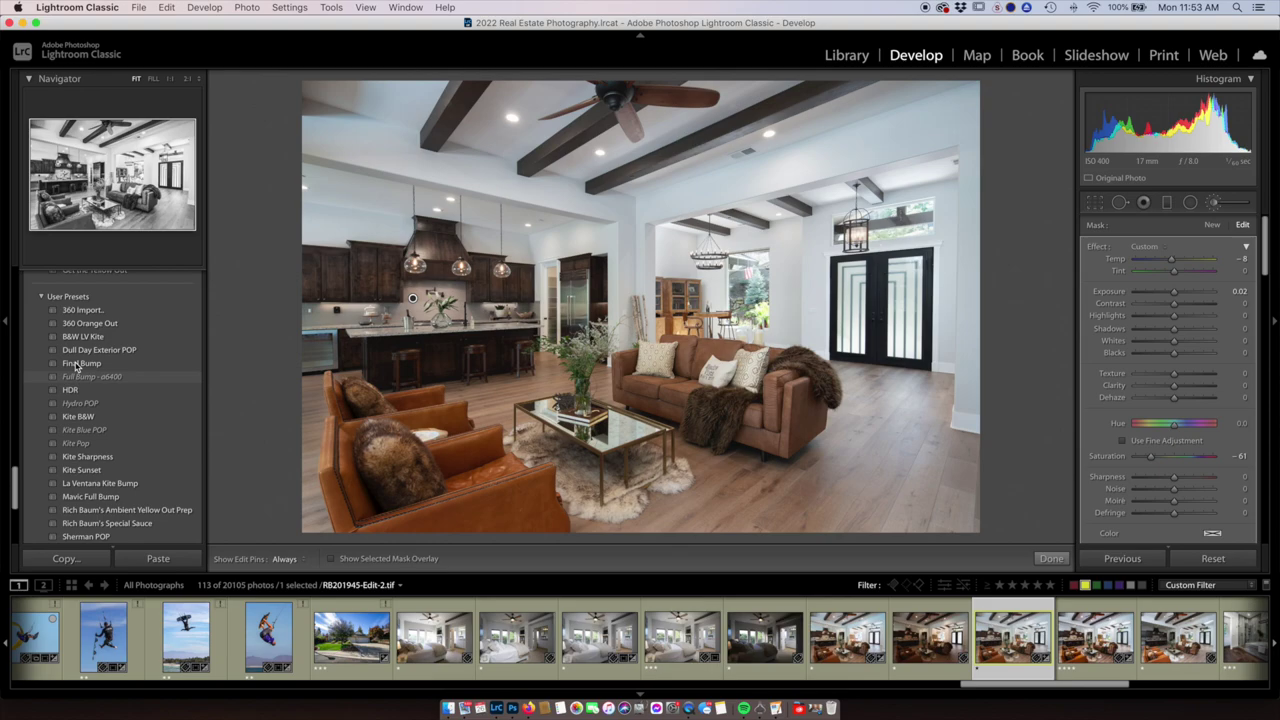
{"action": "left_click", "coordinate": [80, 364]}
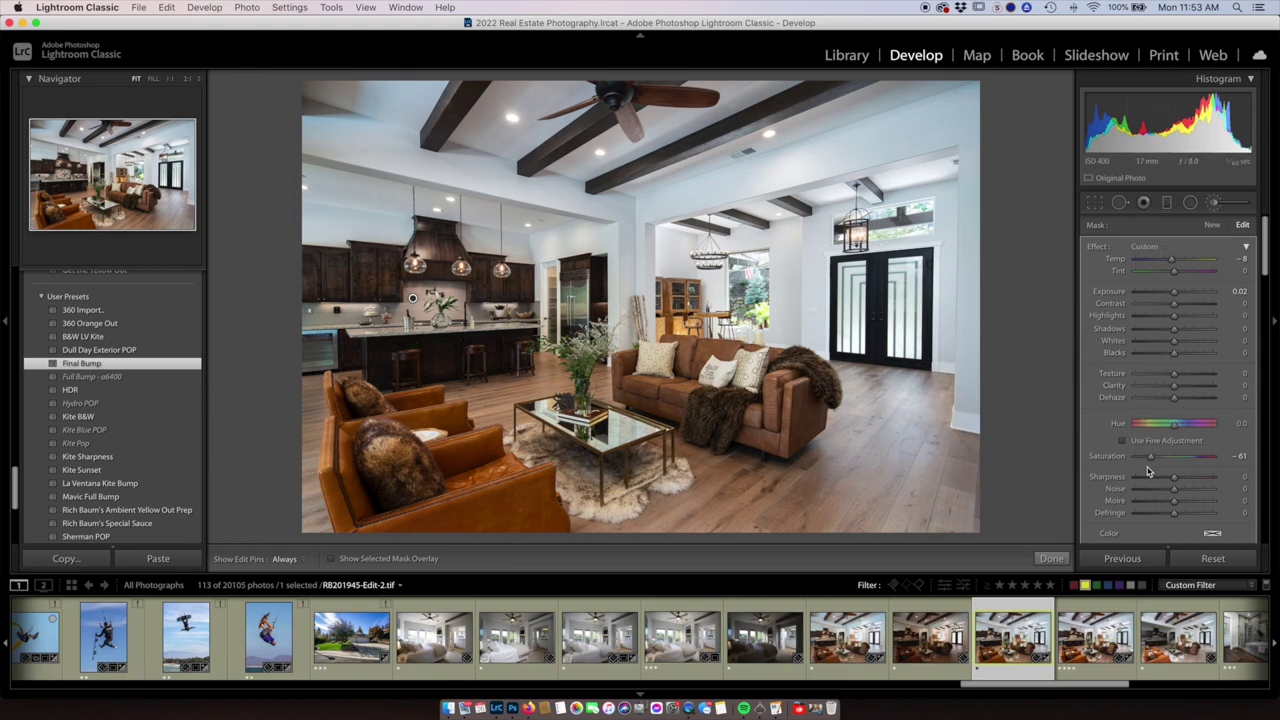
{"action": "left_click", "coordinate": [1216, 206]}
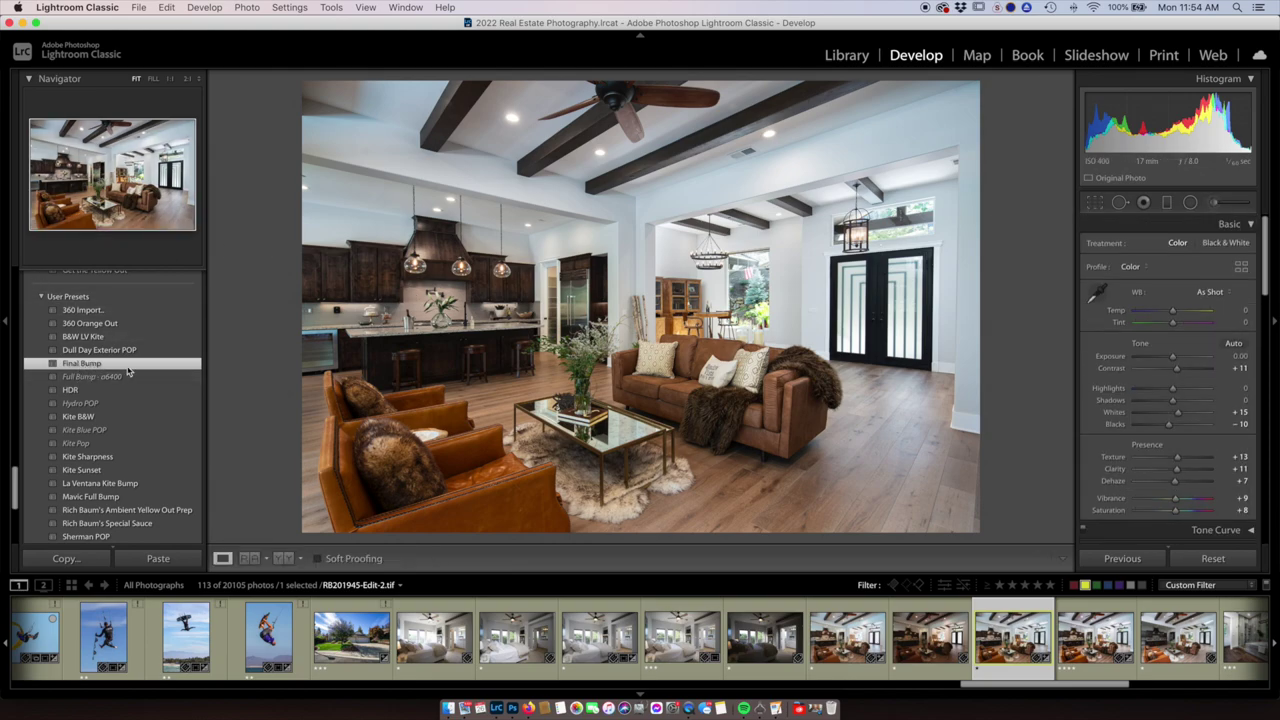
- Compare the living room photo without and with the Final Bump preset by undoing and reapplying it, and review its Basic adjustments
{"action": "key", "text": "super+z"}
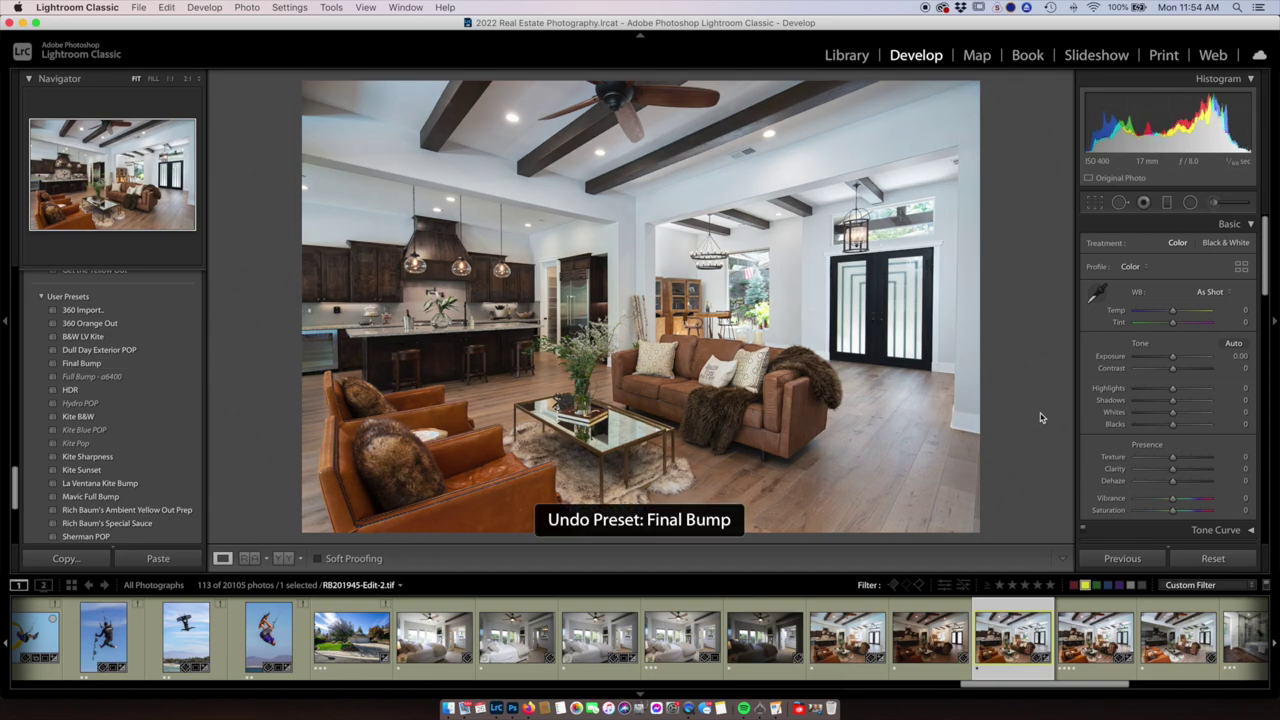
{"action": "left_click", "coordinate": [78, 364]}
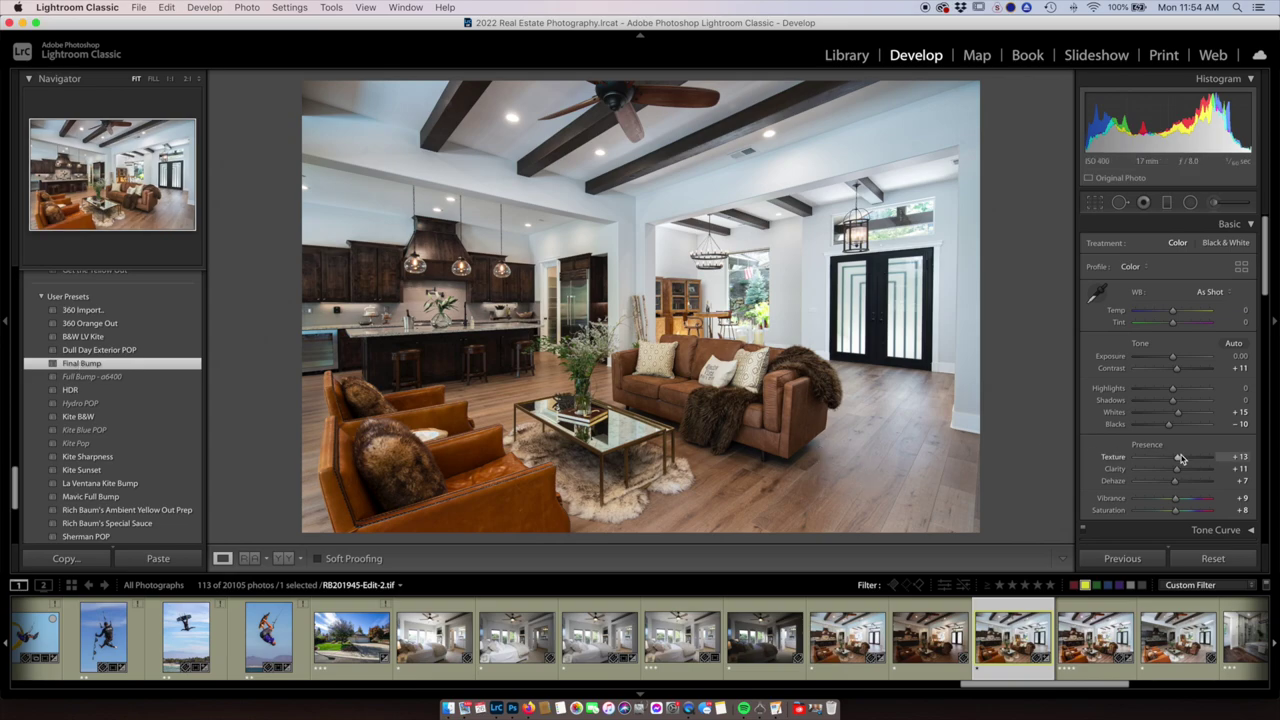
{"action": "scroll", "coordinate": [1097, 430], "scroll_direction": "down", "scroll_amount": 1}
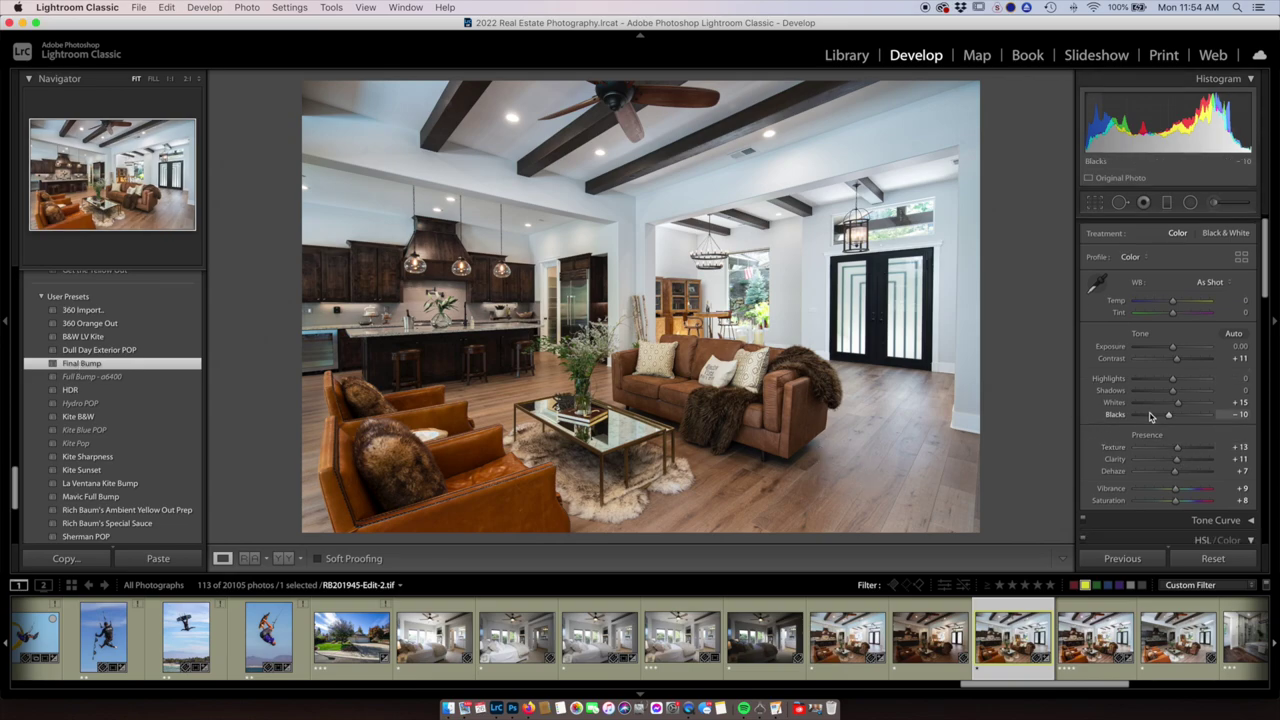
- Examine the finished bathroom blend and its source exposures RB202099.ARW, RB202100.ARW and the dark RB202102.ARW
{"action": "scroll", "coordinate": [1029, 663], "scroll_direction": "down", "scroll_amount": 4}
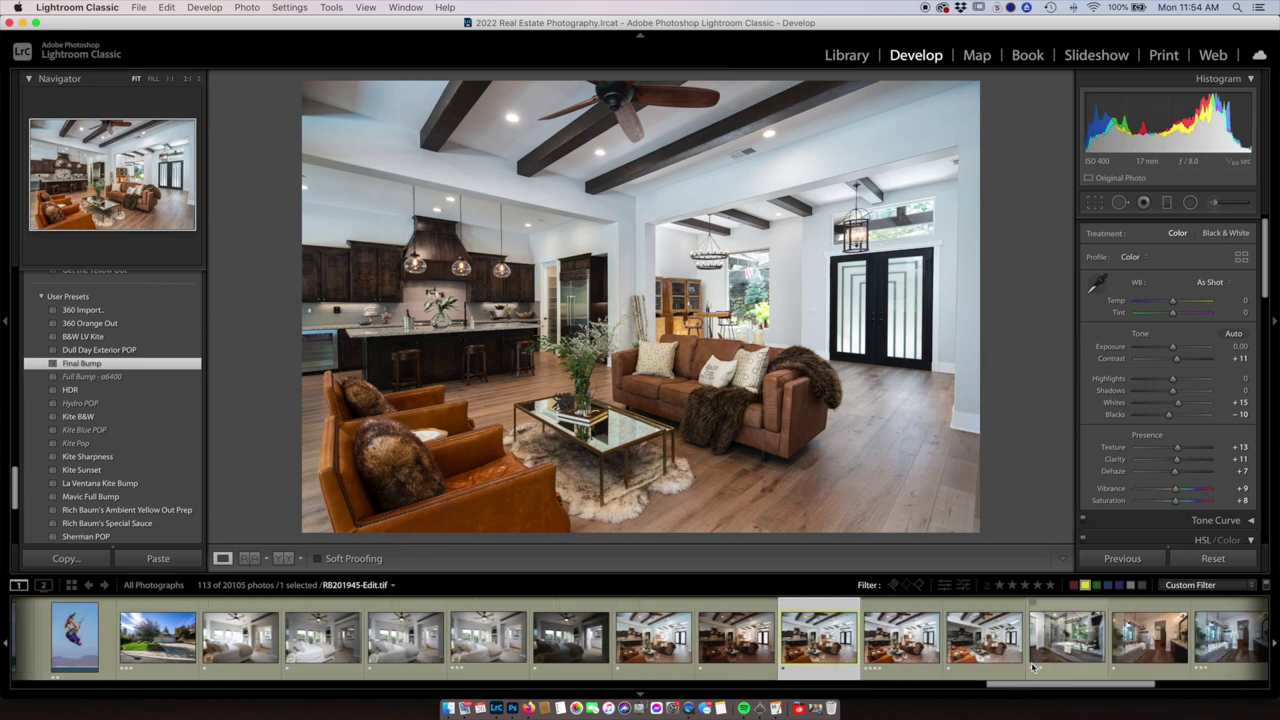
{"action": "scroll", "coordinate": [1027, 661], "scroll_direction": "down", "scroll_amount": 4}
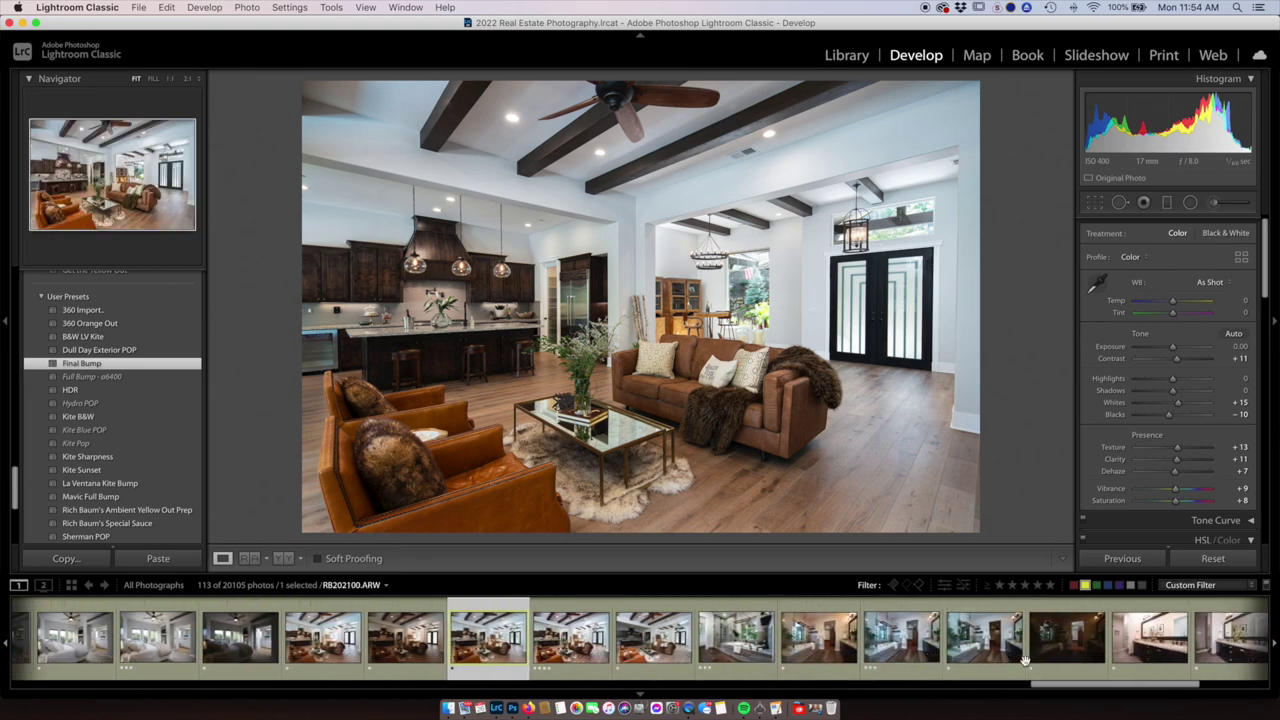
{"action": "left_click", "coordinate": [898, 650]}
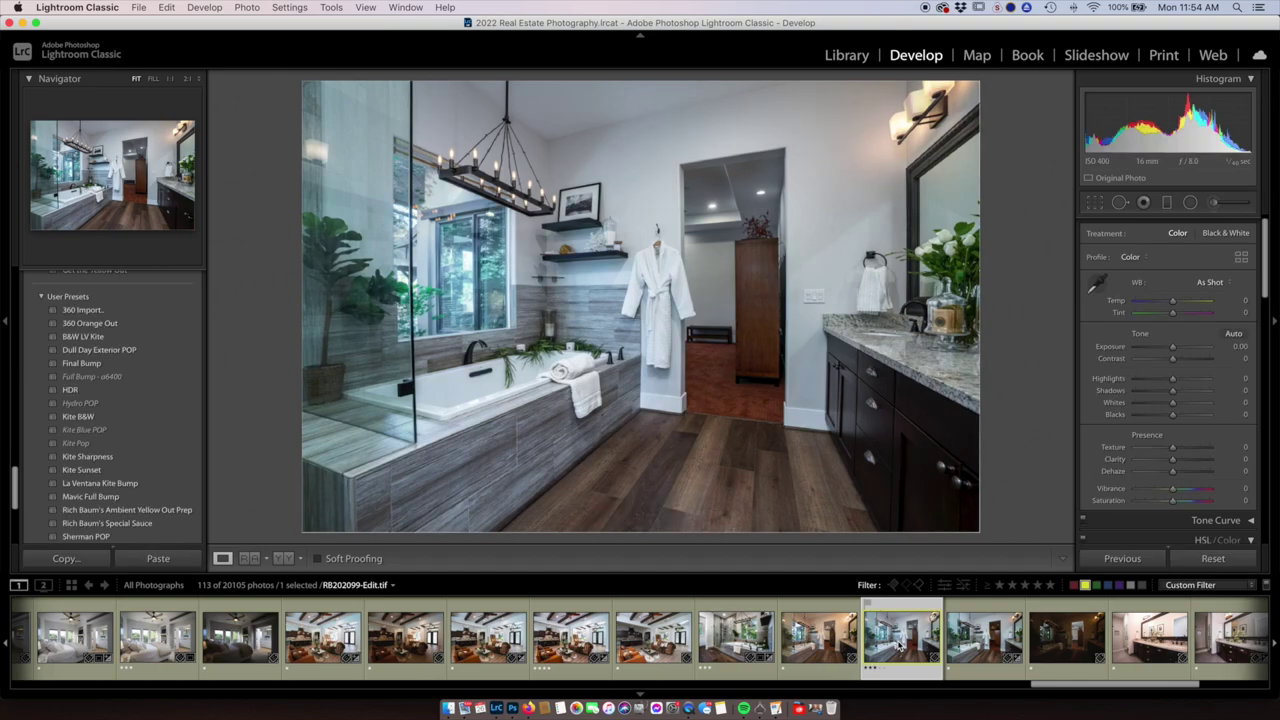
{"action": "left_click", "coordinate": [812, 637]}
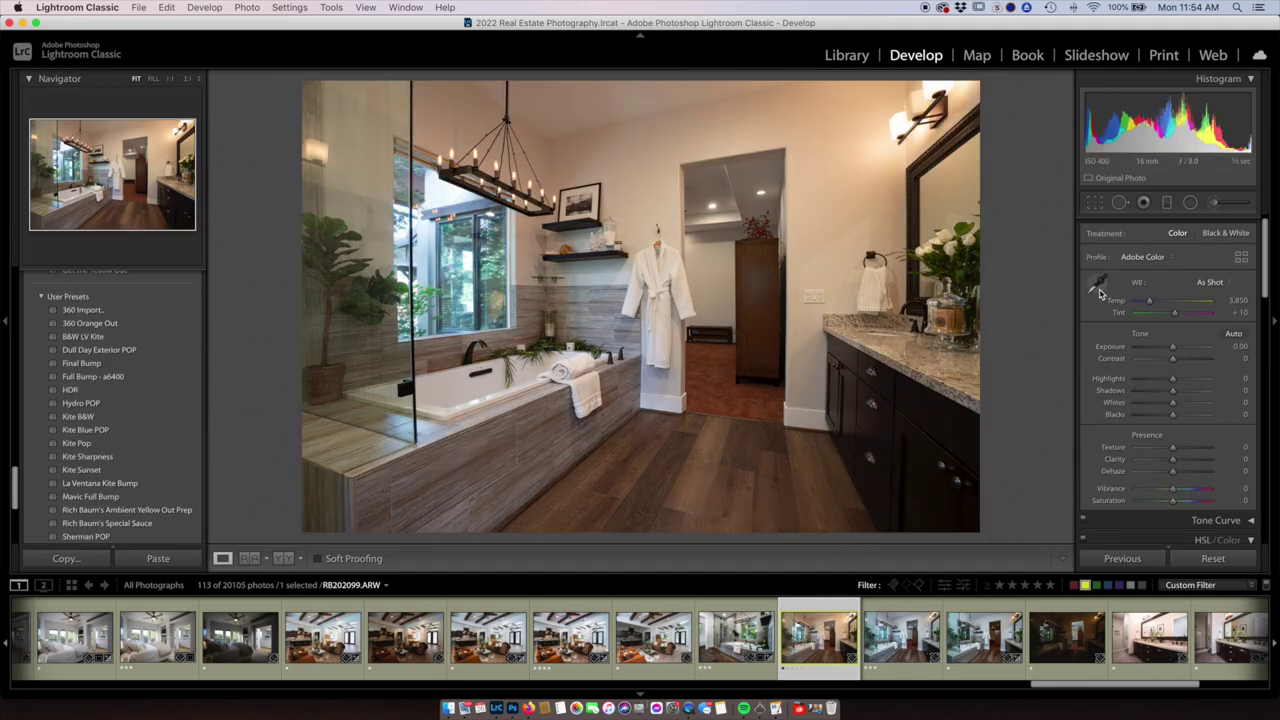
{"action": "left_click", "coordinate": [985, 650]}
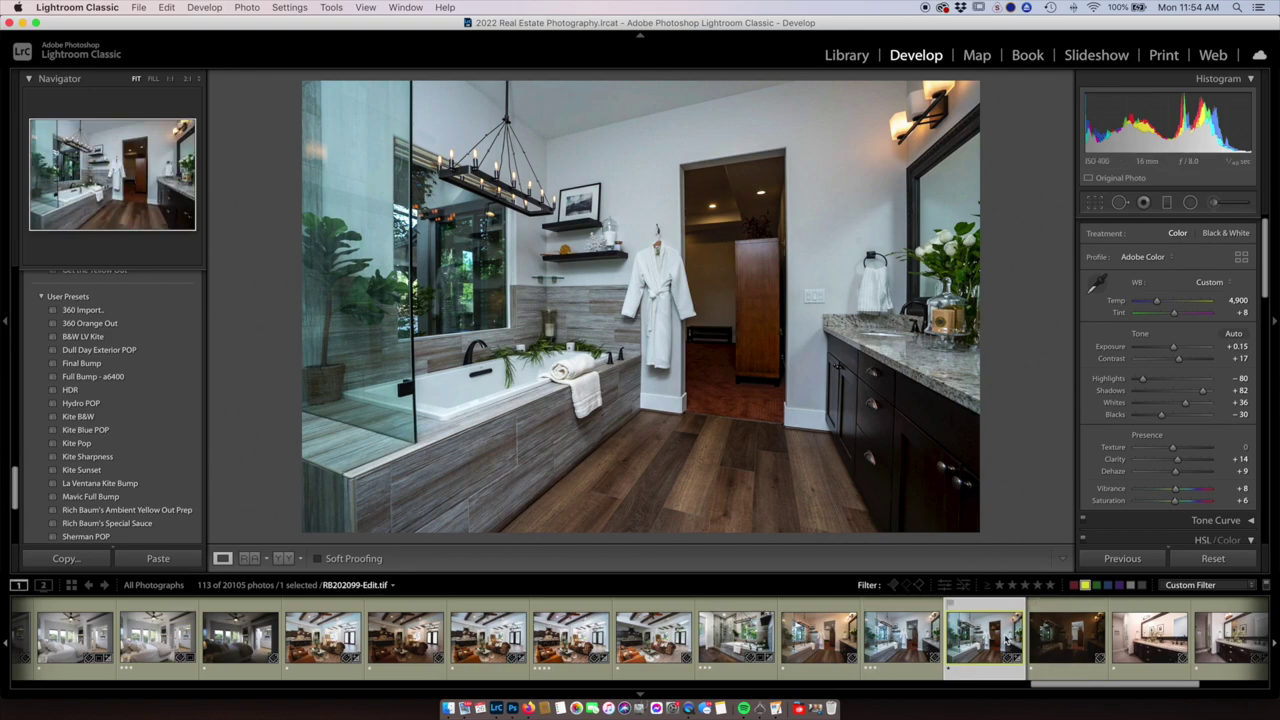
{"action": "left_click", "coordinate": [835, 637]}
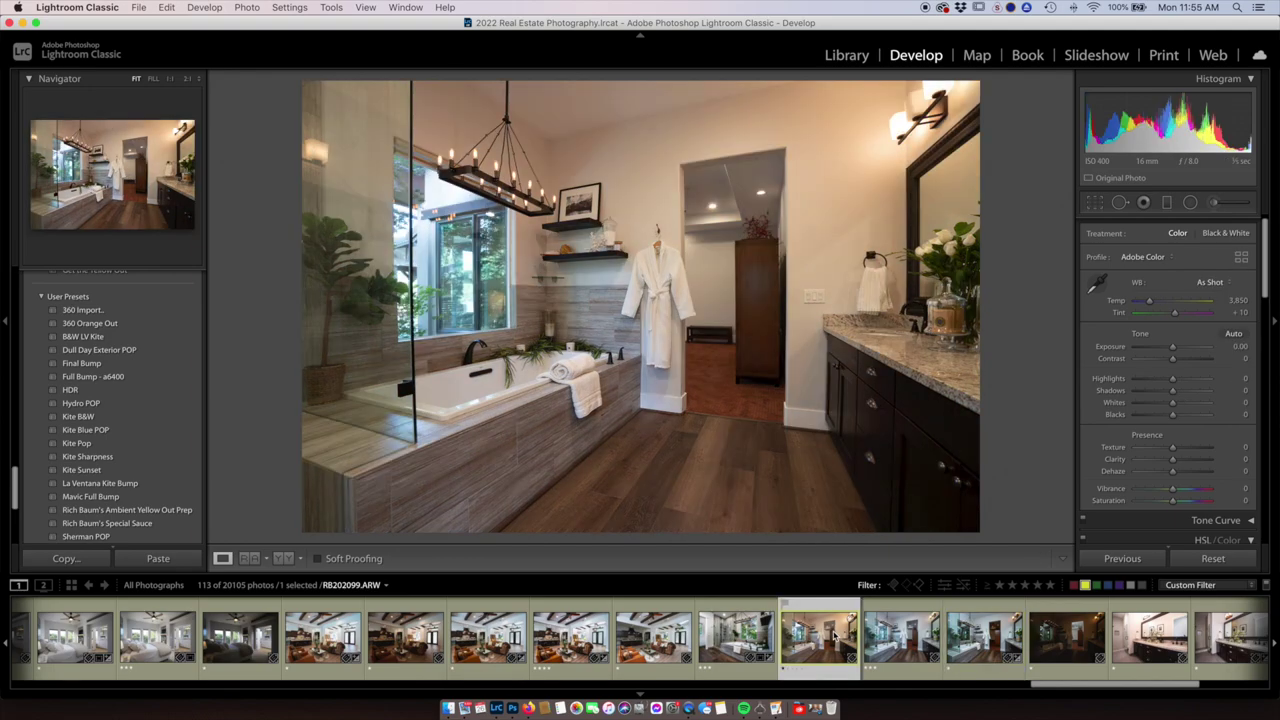
{"action": "left_click", "coordinate": [1078, 640]}
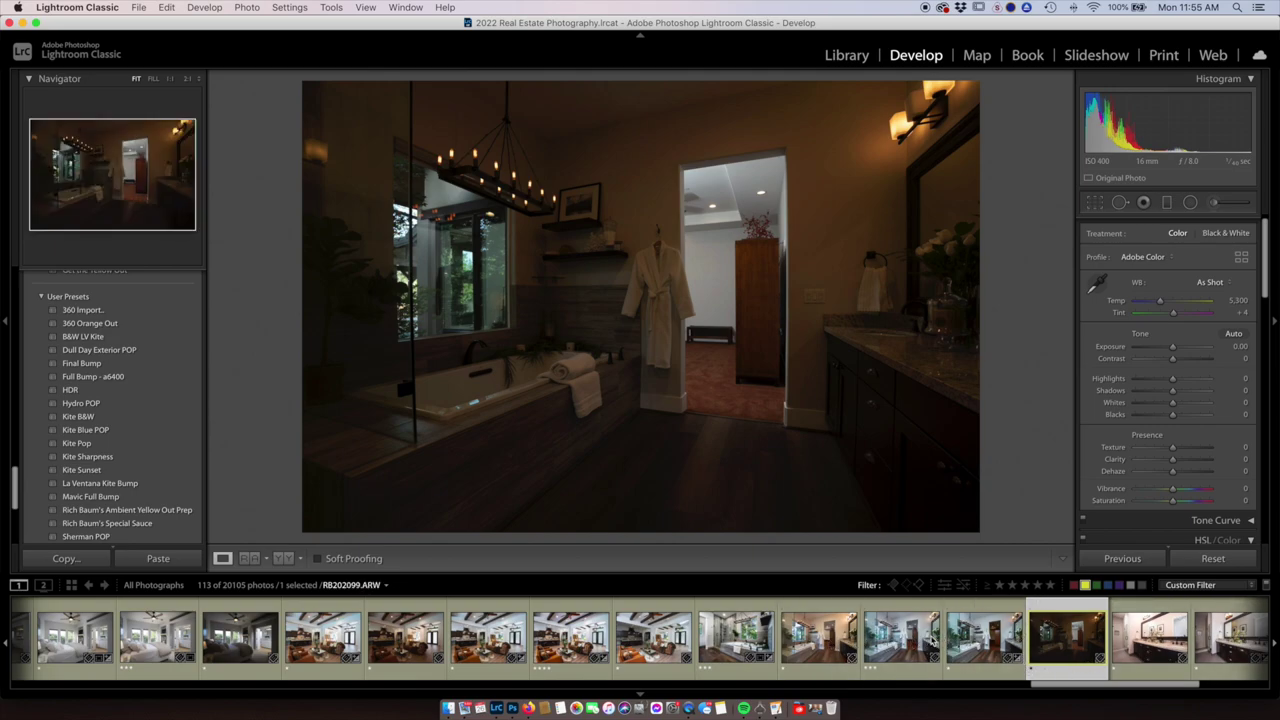
- Select RB202099.ARW, RB202100.ARW and RB202102.ARW together and open them as layers in one Photoshop document
{"action": "left_click", "coordinate": [983, 634]}
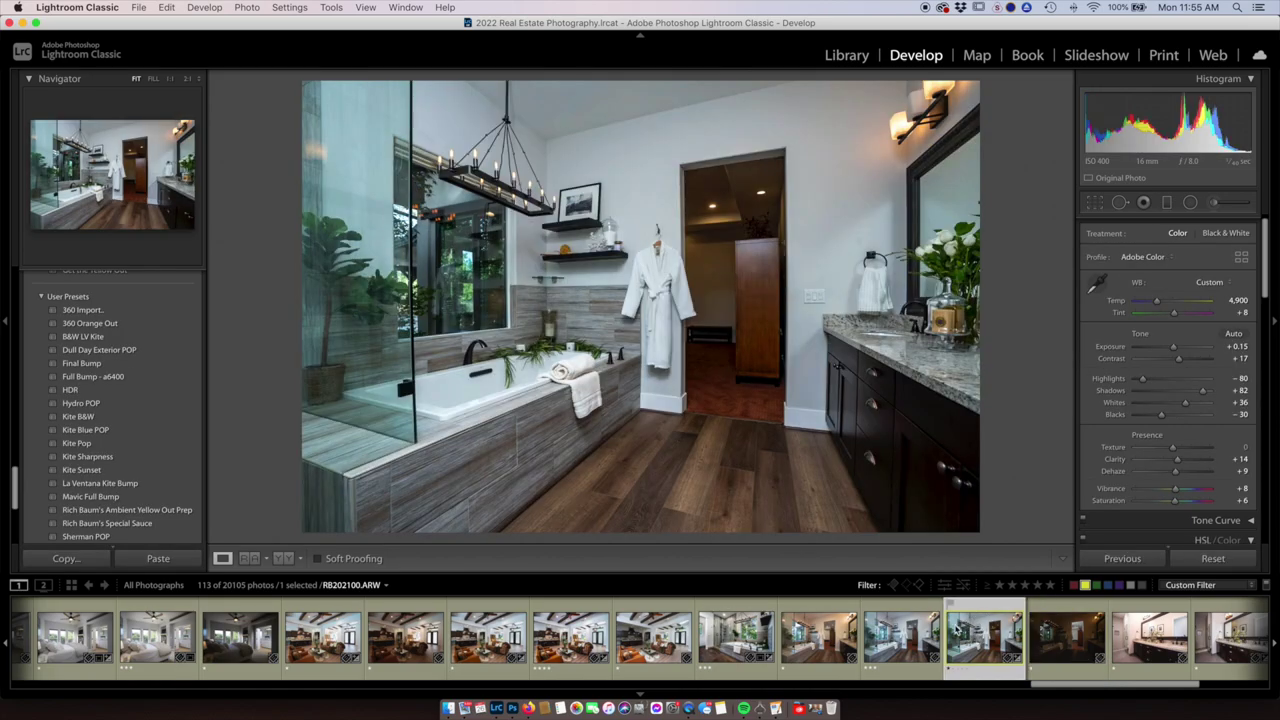
{"action": "left_click", "coordinate": [1050, 642], "text": "super"}
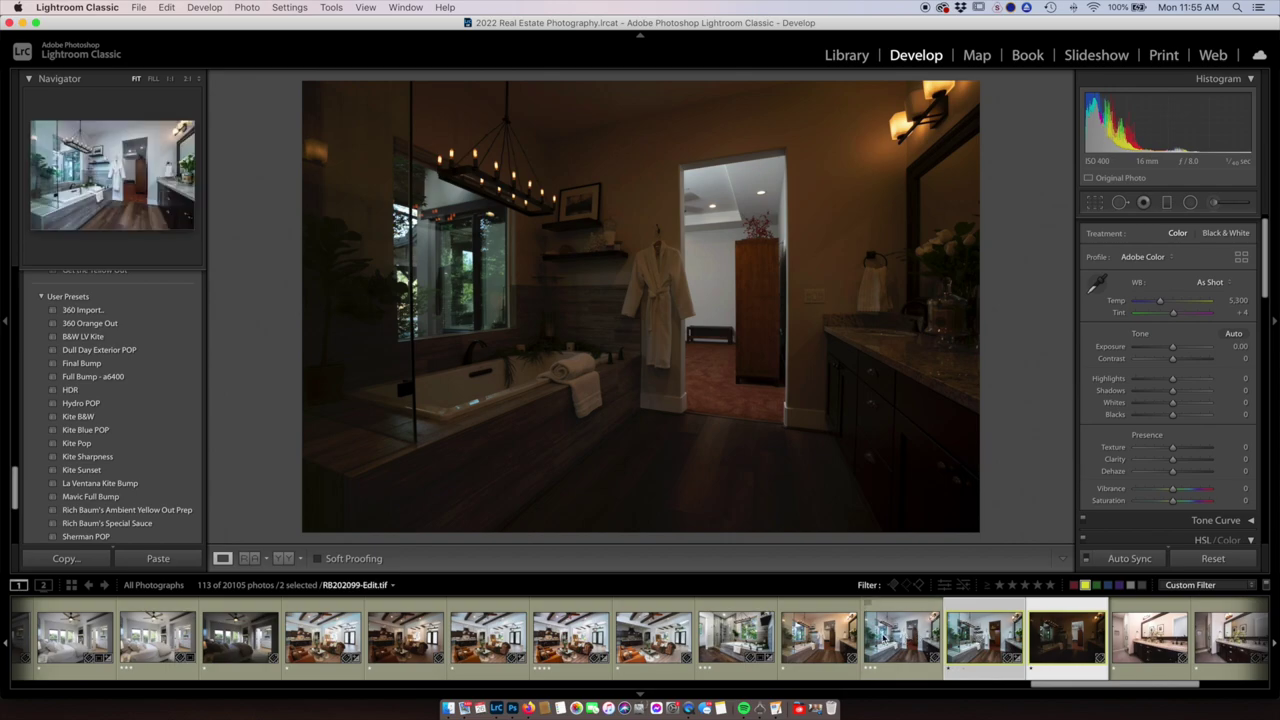
{"action": "key", "text": "super"}
{"action": "key", "text": "super+e"}
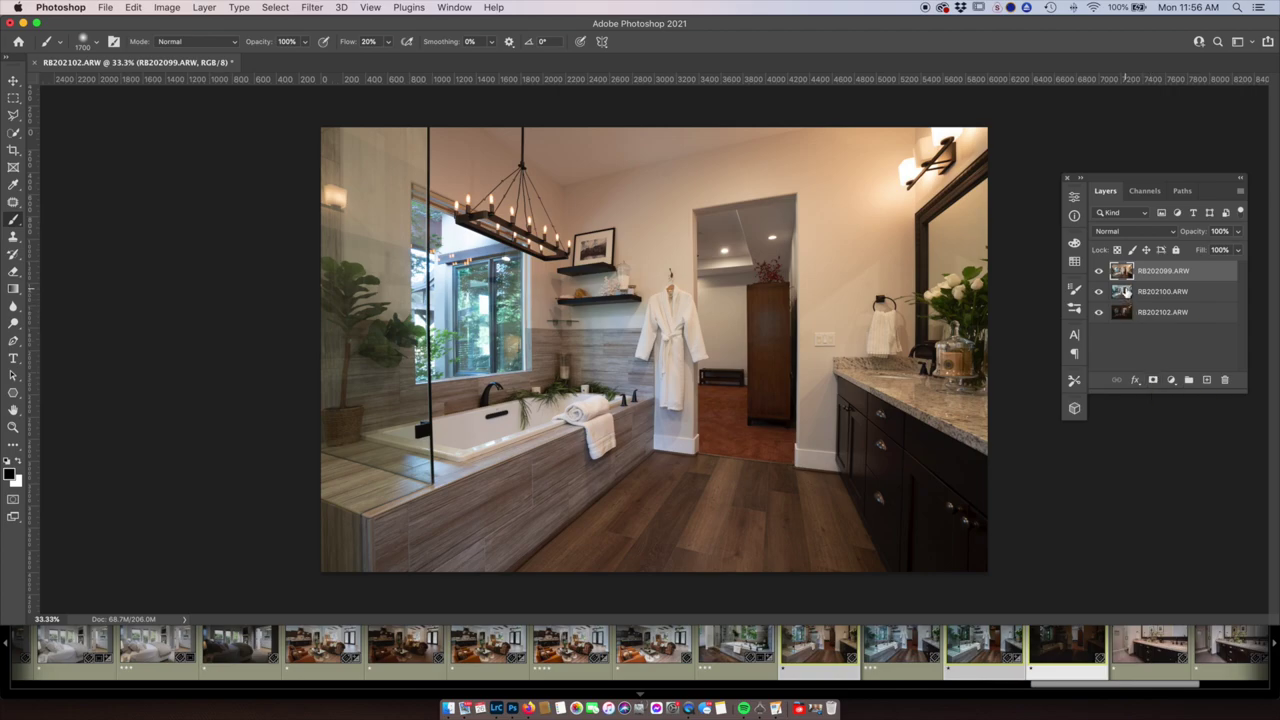
- Try hiding the RB202099.ARW layer with a black mask, undoing the white mask added first
{"action": "left_click", "coordinate": [1152, 380]}
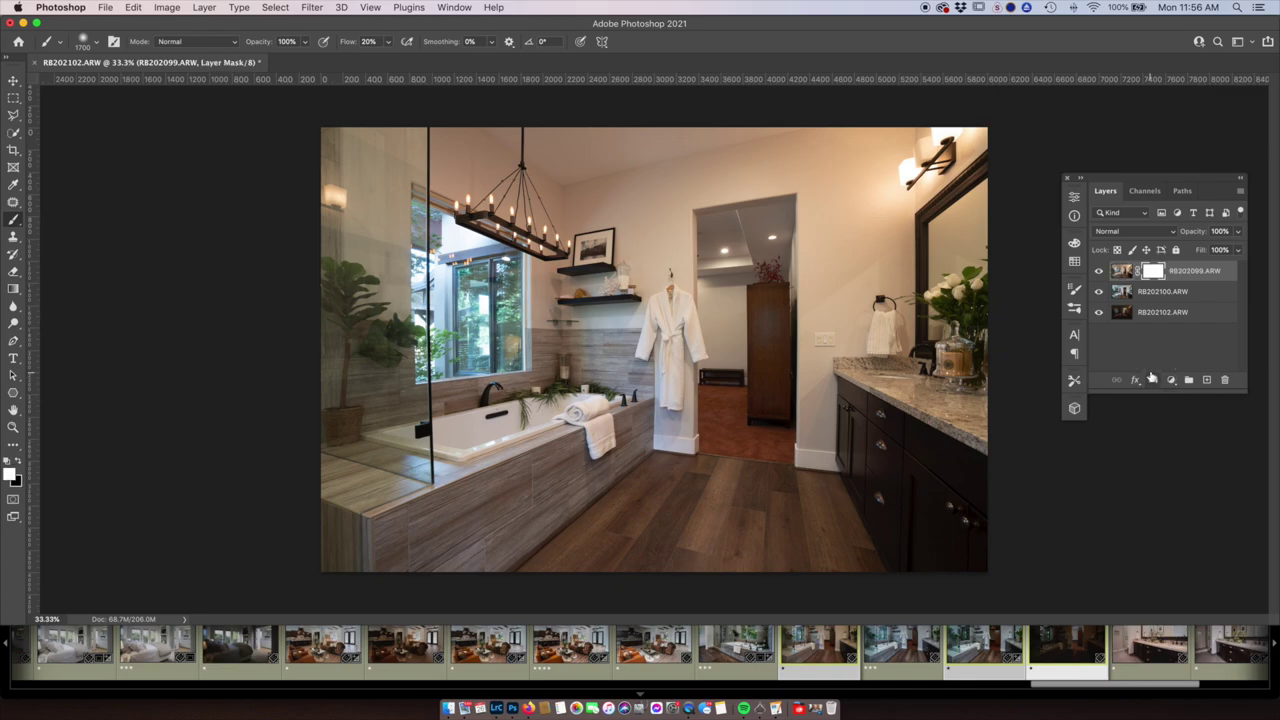
{"action": "key", "text": "super+z"}
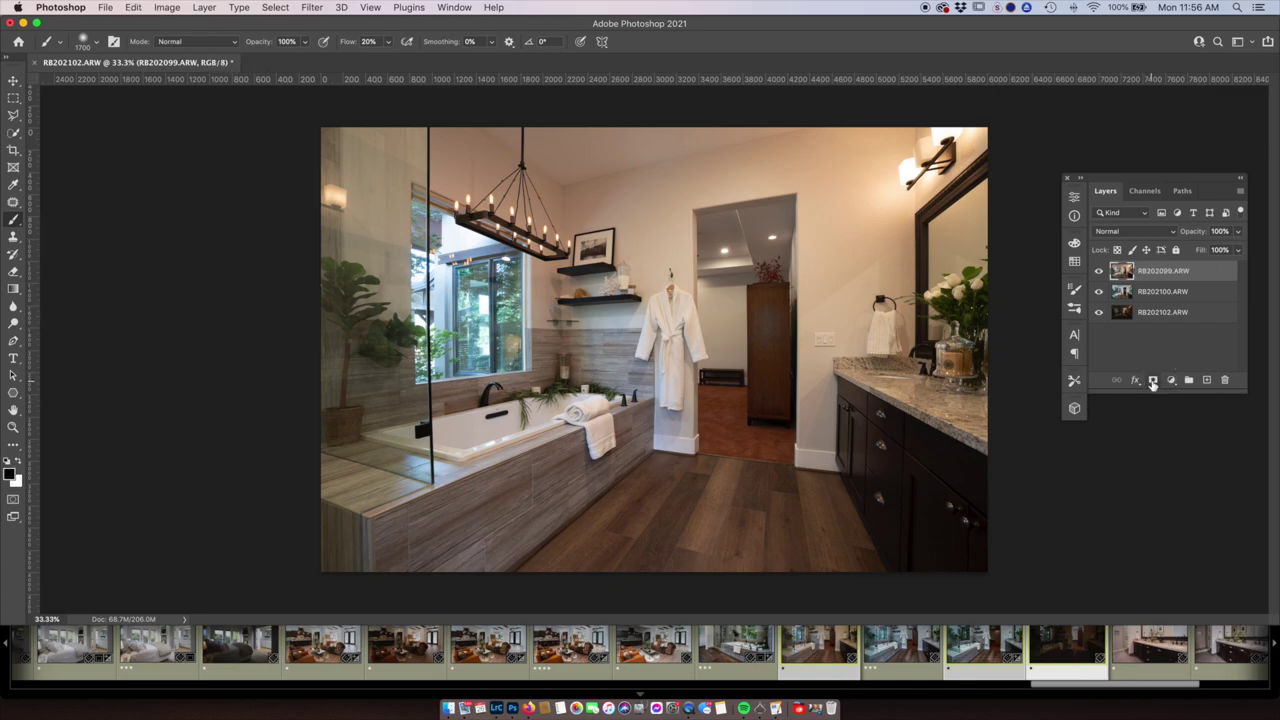
{"action": "left_click", "coordinate": [1152, 380], "text": "alt"}
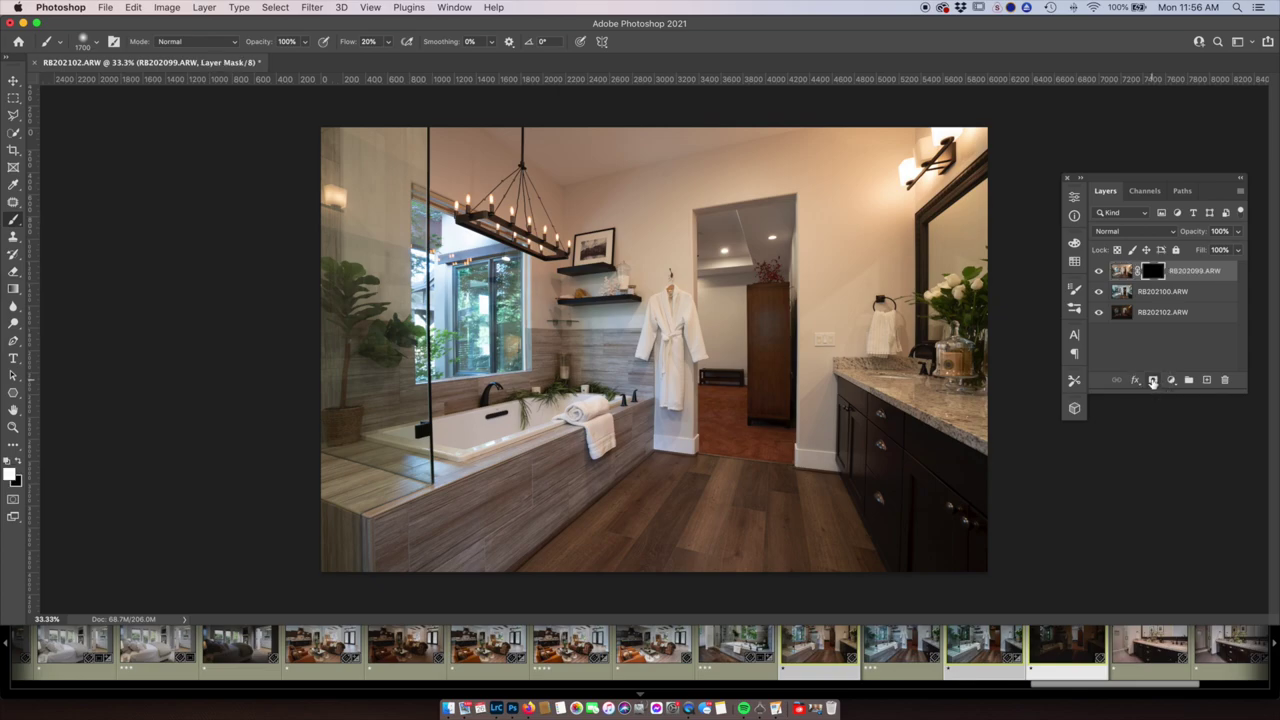
- Reduce the brush to 1200 and try painting white on the RB202099.ARW mask over the doorway, window, bathtub, ceiling and vanity areas
{"action": "key", "text": "bracketleft"}
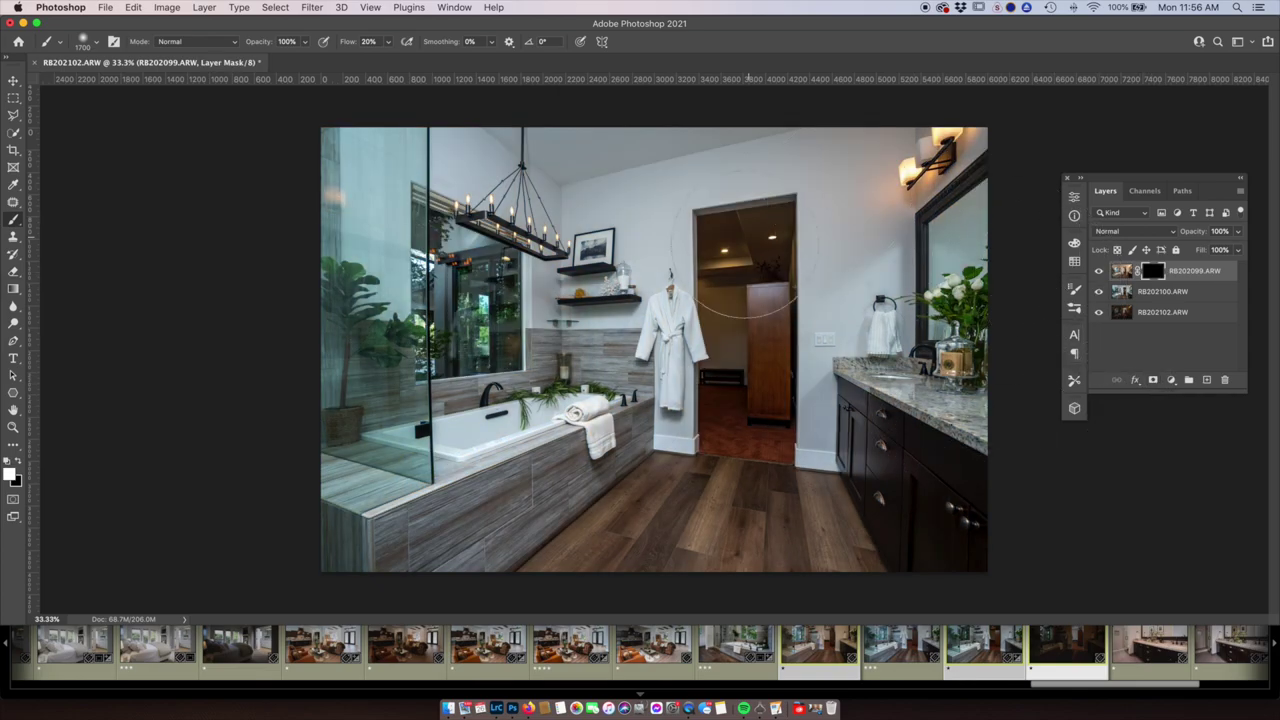
{"action": "key", "text": "bracketleft"}
{"action": "key", "text": "bracketleft"}
{"action": "key", "text": "bracketleft"}
{"action": "mouse_move", "coordinate": [747, 308]}
{"action": "left_mouse_down"}
{"action": "mouse_move", "coordinate": [749, 215]}
{"action": "mouse_move", "coordinate": [745, 428]}
{"action": "mouse_move", "coordinate": [746, 247]}
{"action": "left_mouse_up"}
{"action": "key", "text": "bracketleft"}
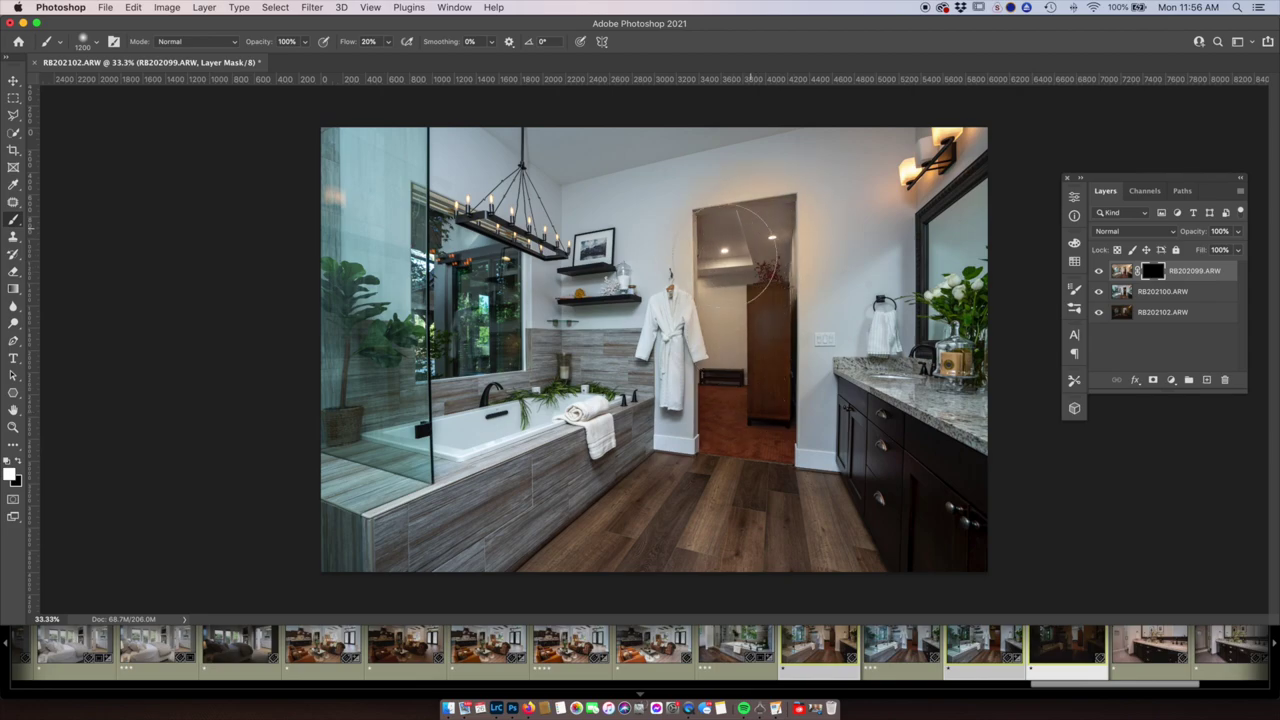
{"action": "left_click_drag", "start_coordinate": [745, 397], "coordinate": [748, 290]}
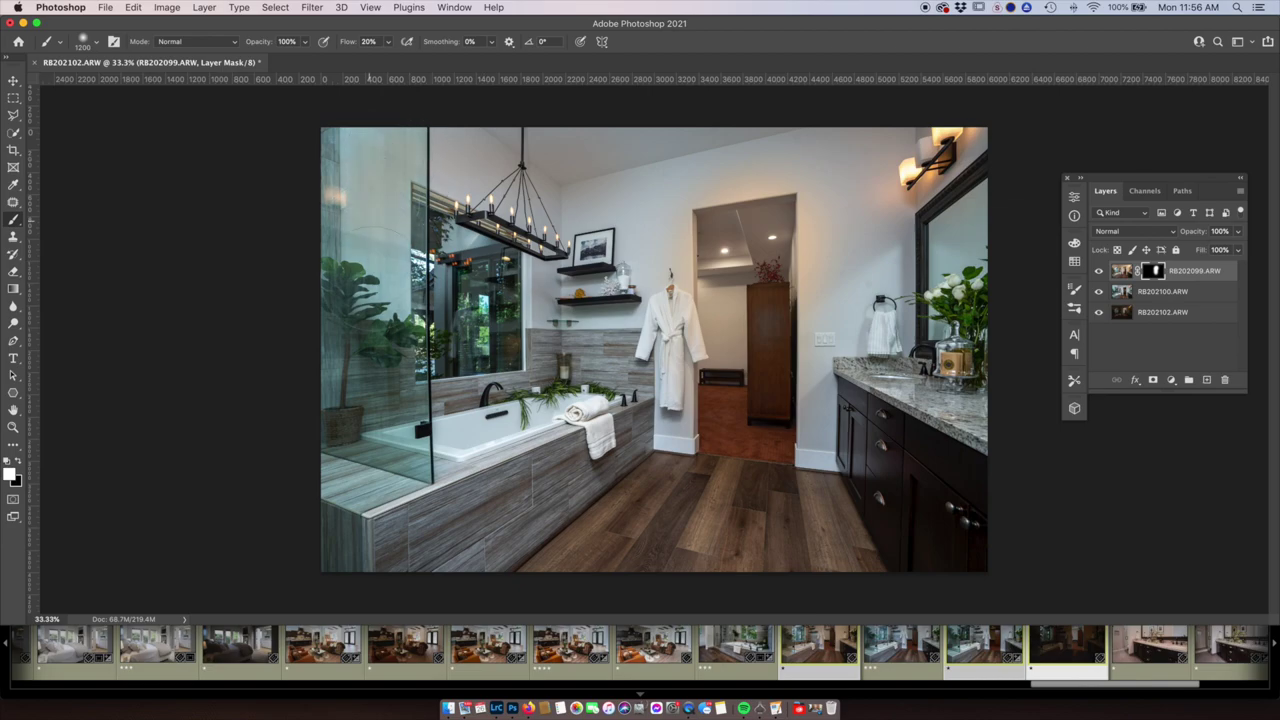
{"action": "mouse_move", "coordinate": [475, 330]}
{"action": "left_mouse_down"}
{"action": "mouse_move", "coordinate": [455, 320]}
{"action": "mouse_move", "coordinate": [500, 340]}
{"action": "mouse_move", "coordinate": [490, 320]}
{"action": "mouse_move", "coordinate": [500, 345]}
{"action": "left_mouse_up"}
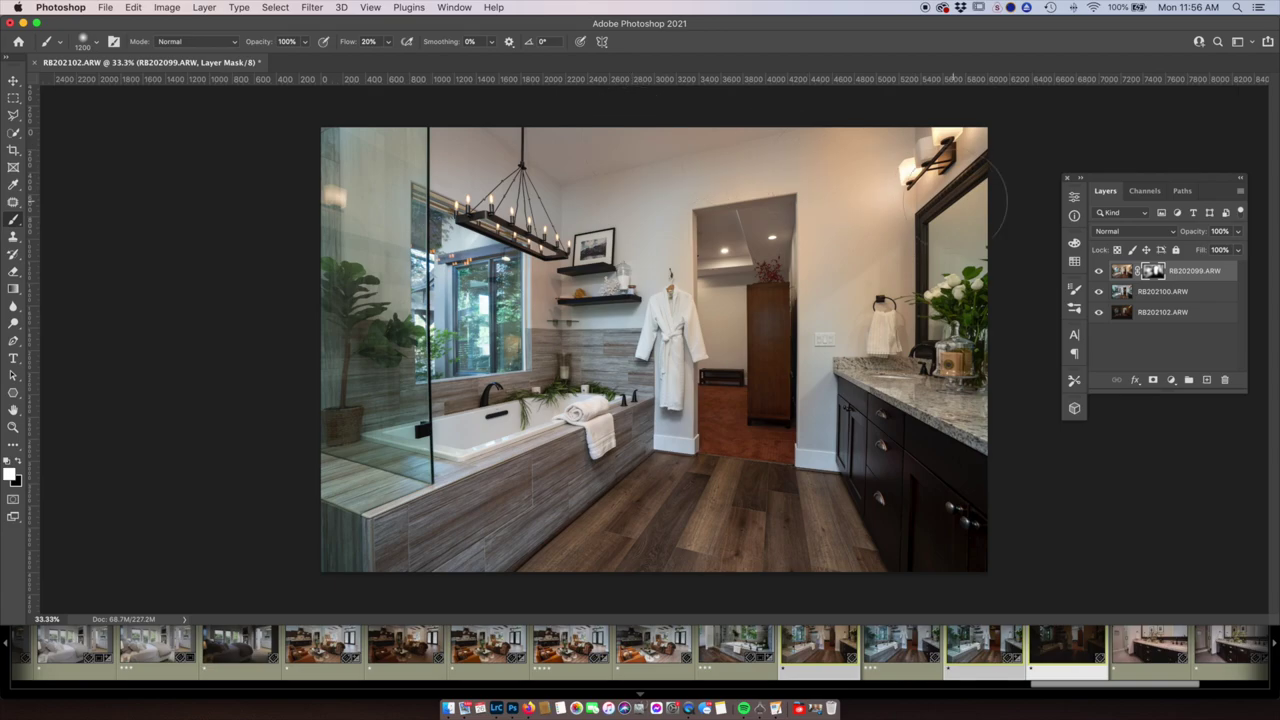
- Leave the blend mode at Normal and undo all the mask painting and the black mask on the RB202099.ARW layer
{"action": "left_click", "coordinate": [1175, 233]}
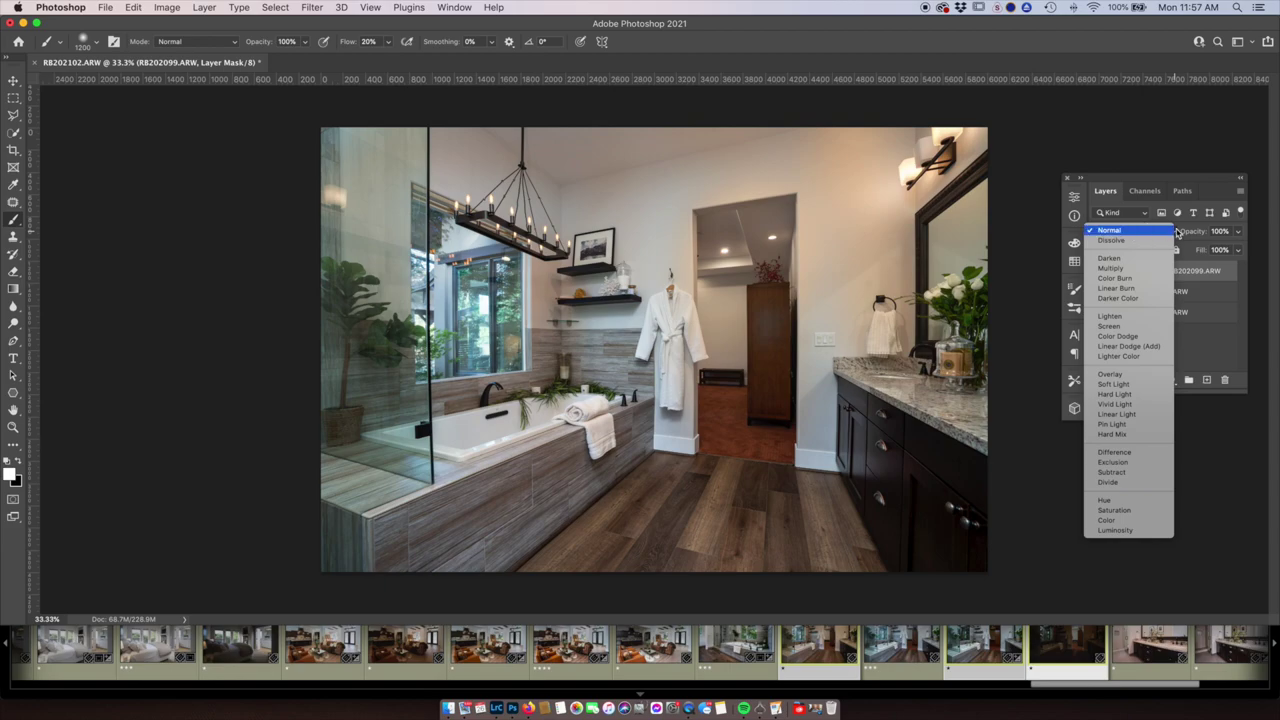
{"action": "left_click", "coordinate": [1239, 228]}
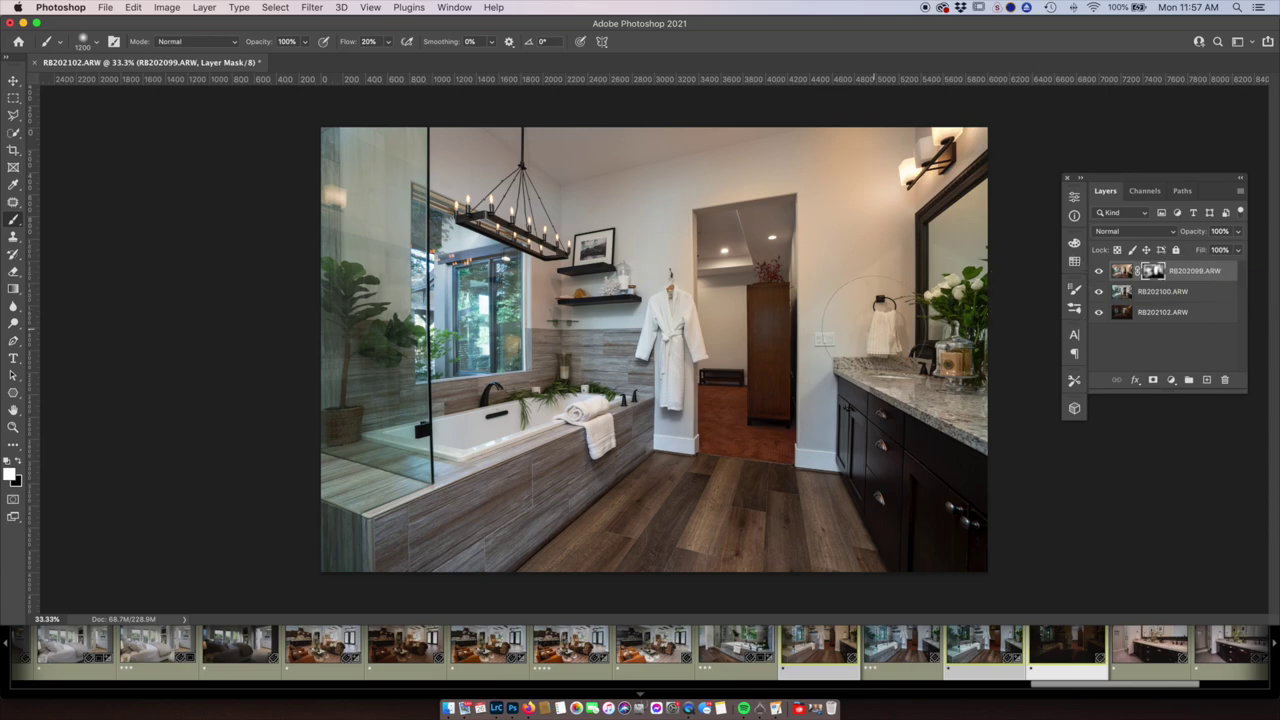
{"action": "key", "text": "super+z"}
{"action": "key", "text": "super+z"}
{"action": "key", "text": "super+z"}
{"action": "key", "text": "super+z"}
{"action": "key", "text": "super+z"}
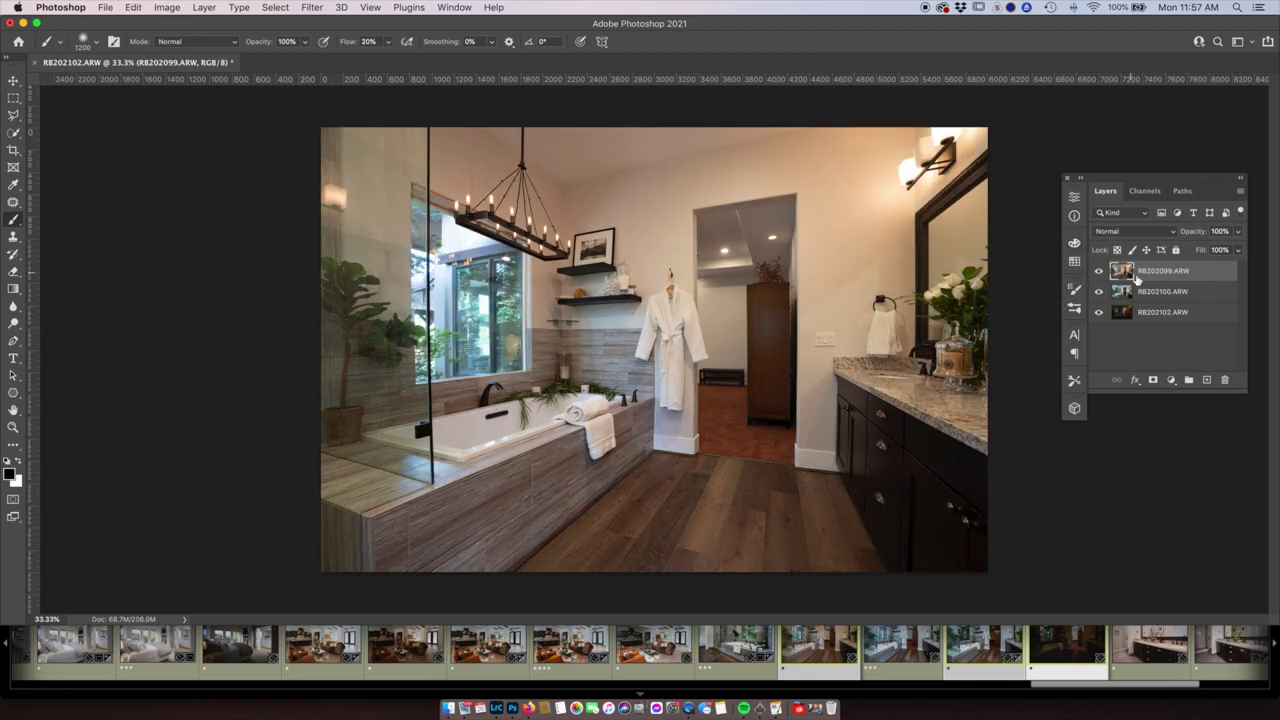
- Try another blend mode on the RB202100.ARW layer with the RB202099.ARW layer temporarily hidden
{"action": "left_click", "coordinate": [1098, 272]}
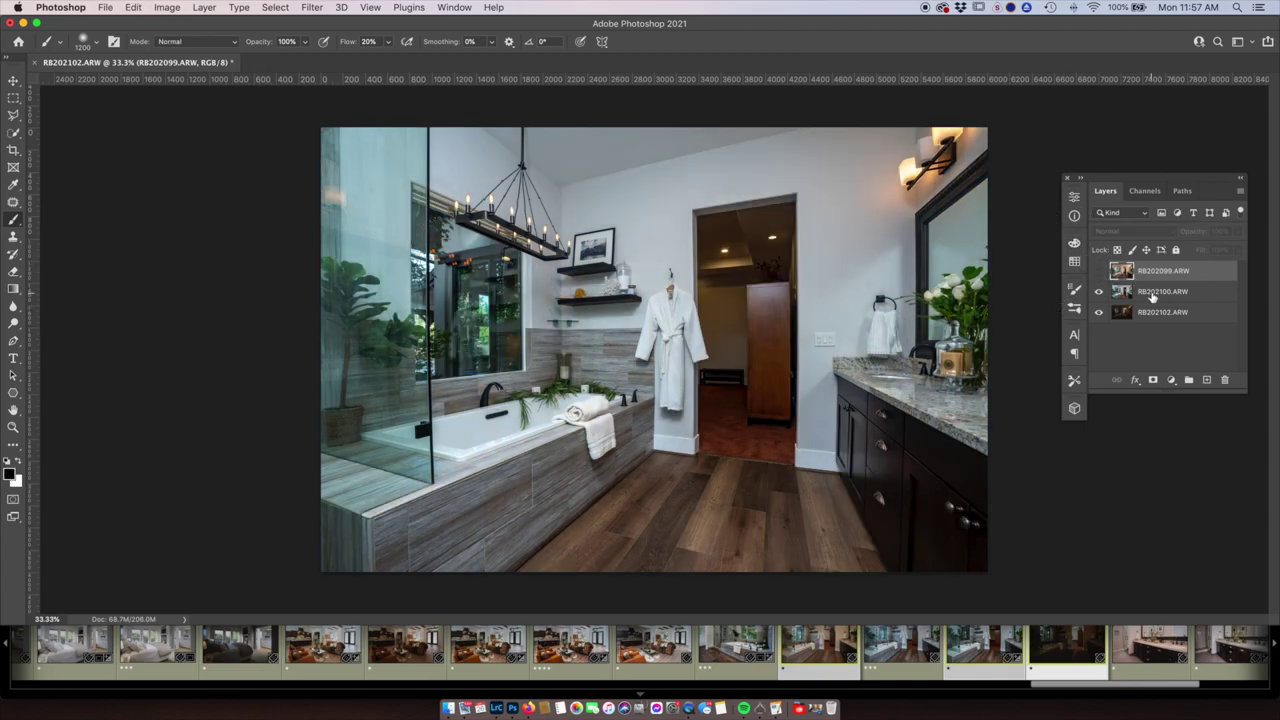
{"action": "left_click", "coordinate": [1152, 293]}
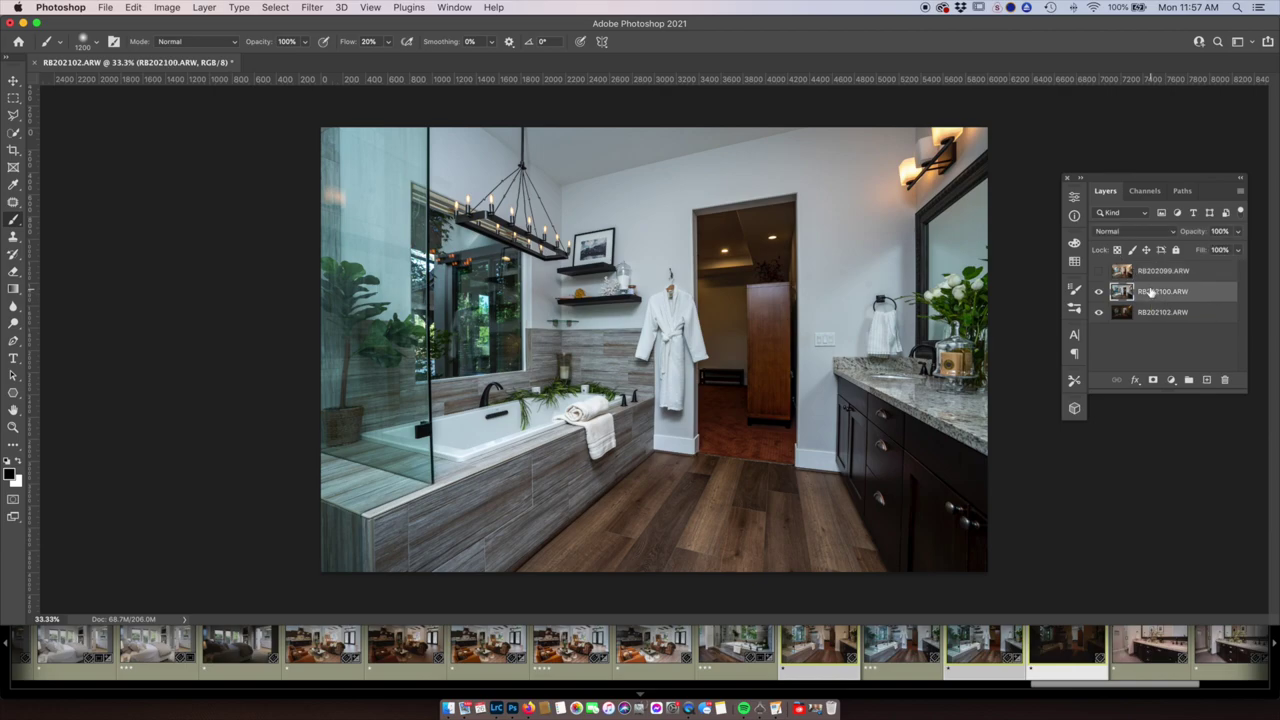
{"action": "left_click", "coordinate": [1170, 234]}
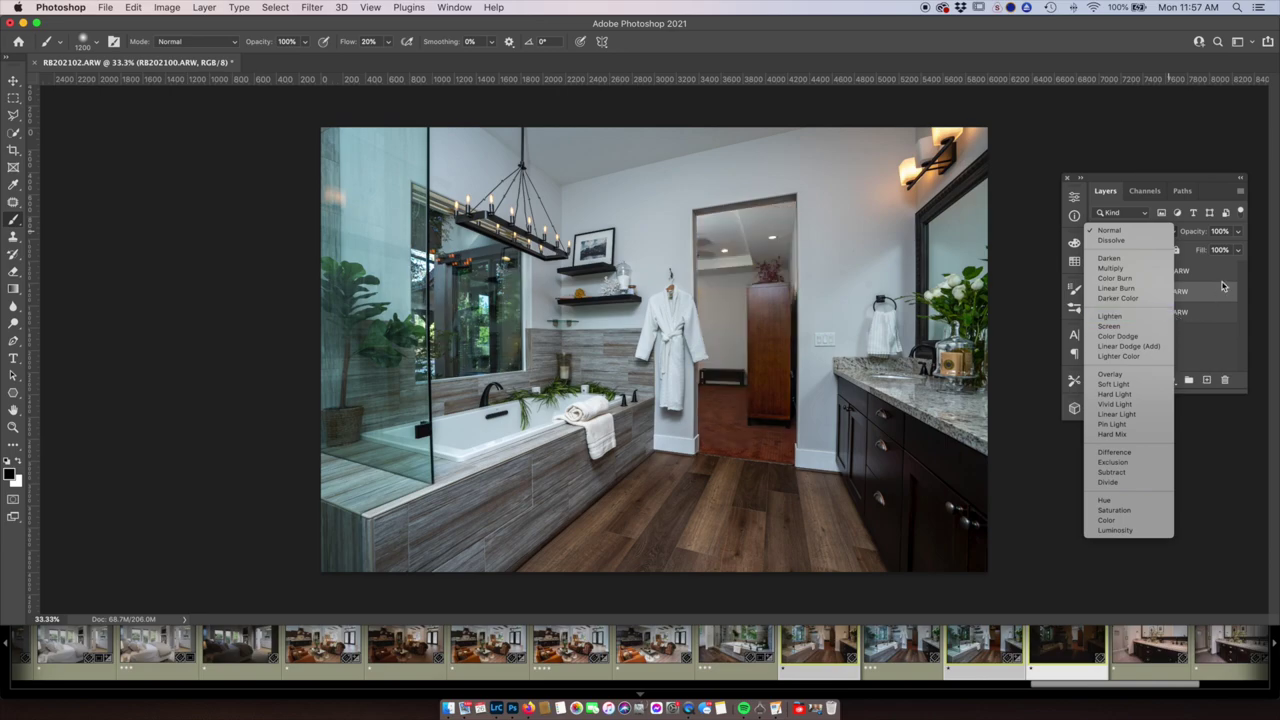
{"action": "left_click", "coordinate": [1143, 234]}
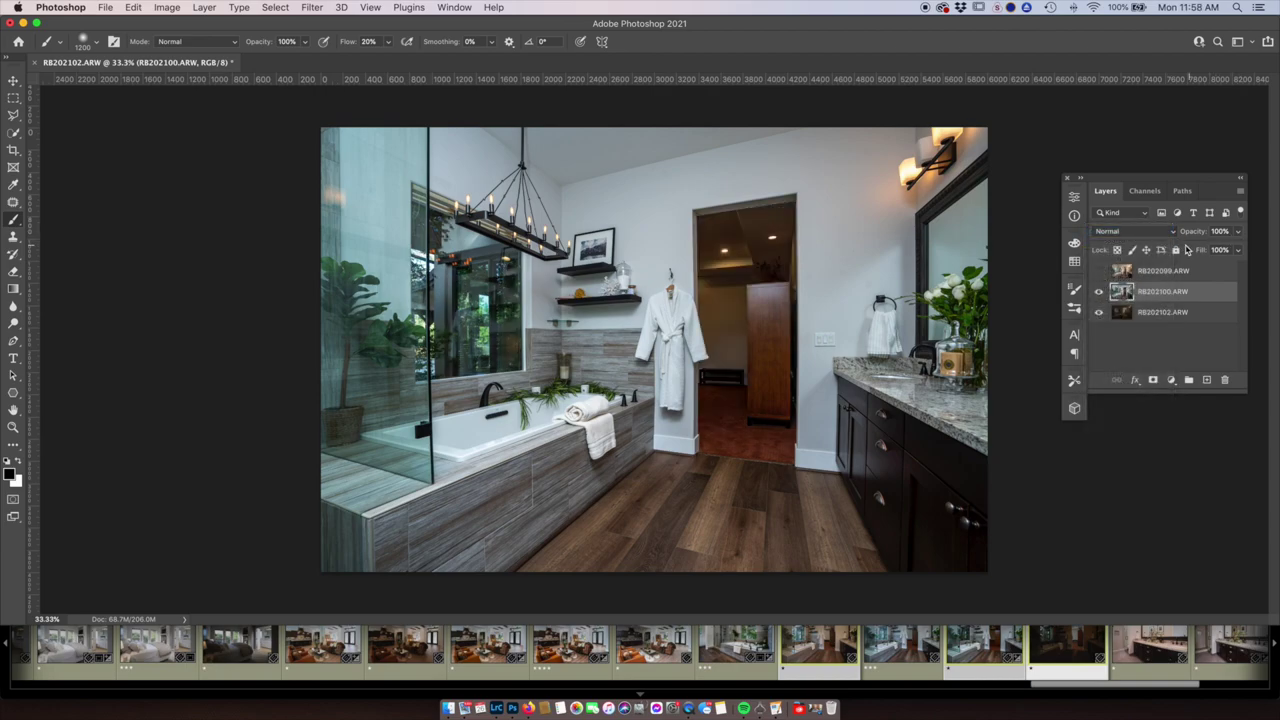
{"action": "left_click", "coordinate": [1165, 270]}
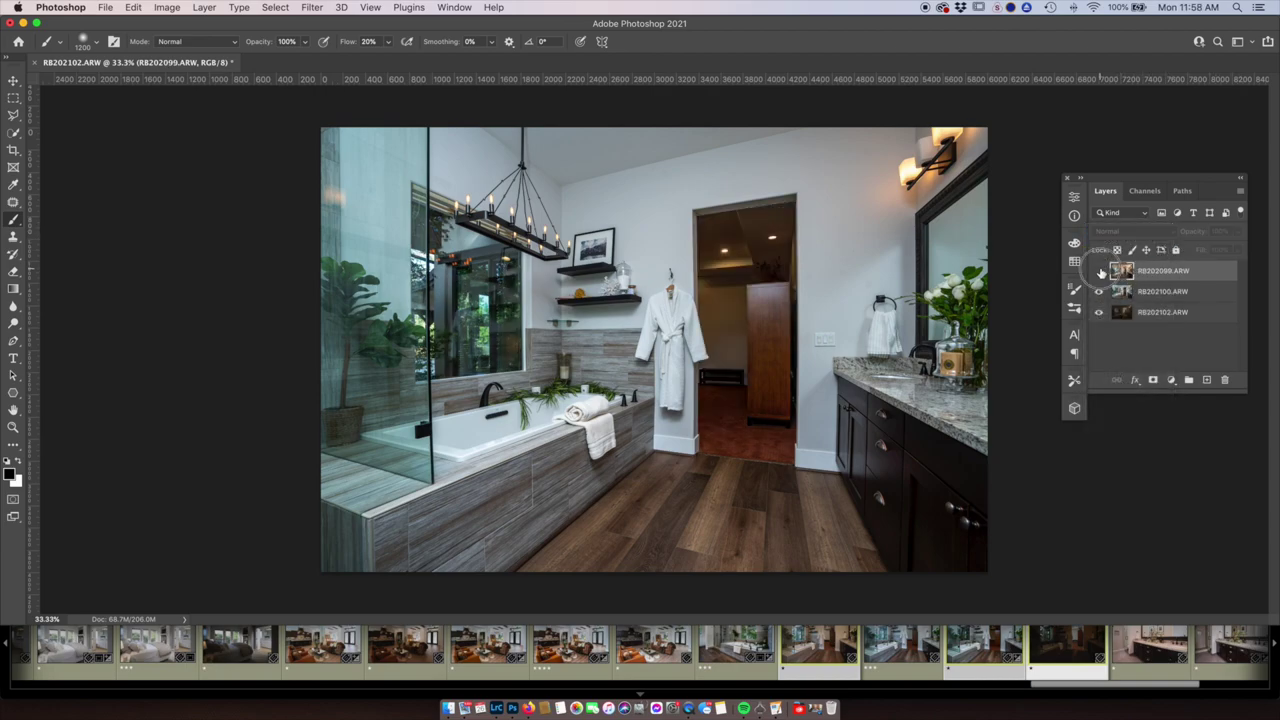
{"action": "left_click", "coordinate": [1100, 272]}
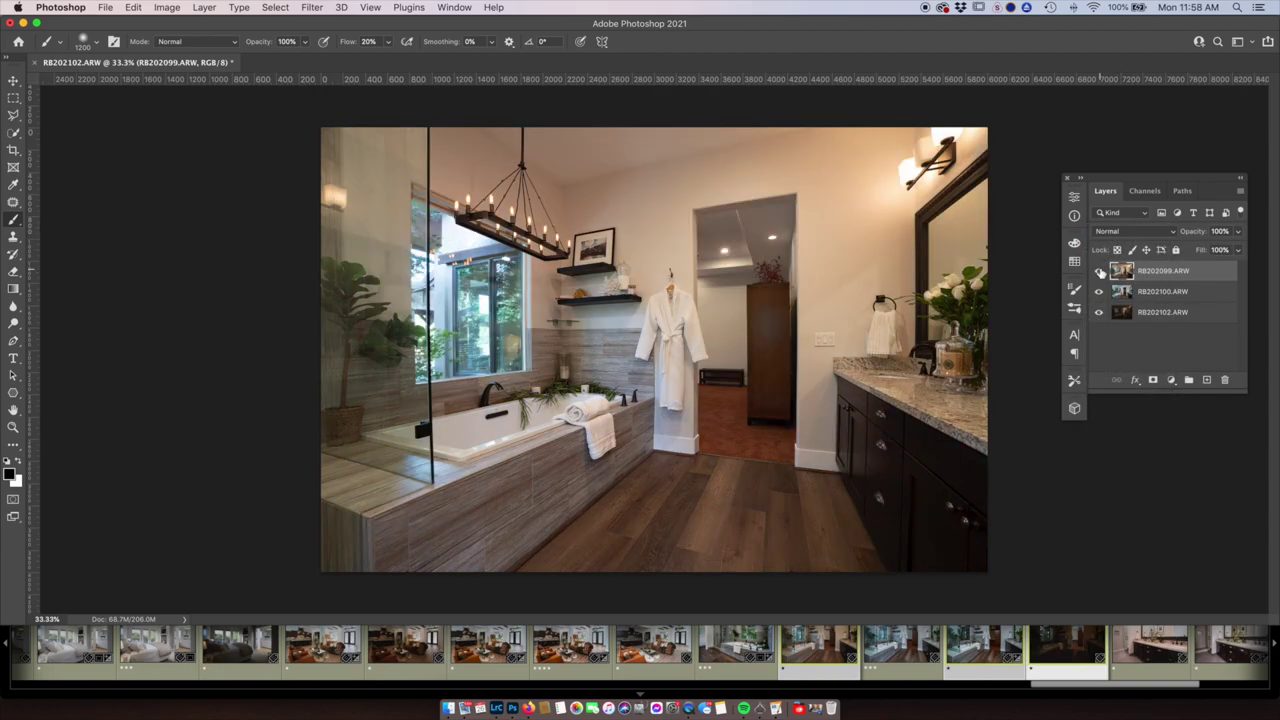
- Hide RB202099.ARW with a black mask, paint the doorway back in white, and clean the spill around its frame with a 400 black brush
{"action": "left_click", "coordinate": [1153, 381], "text": "alt"}
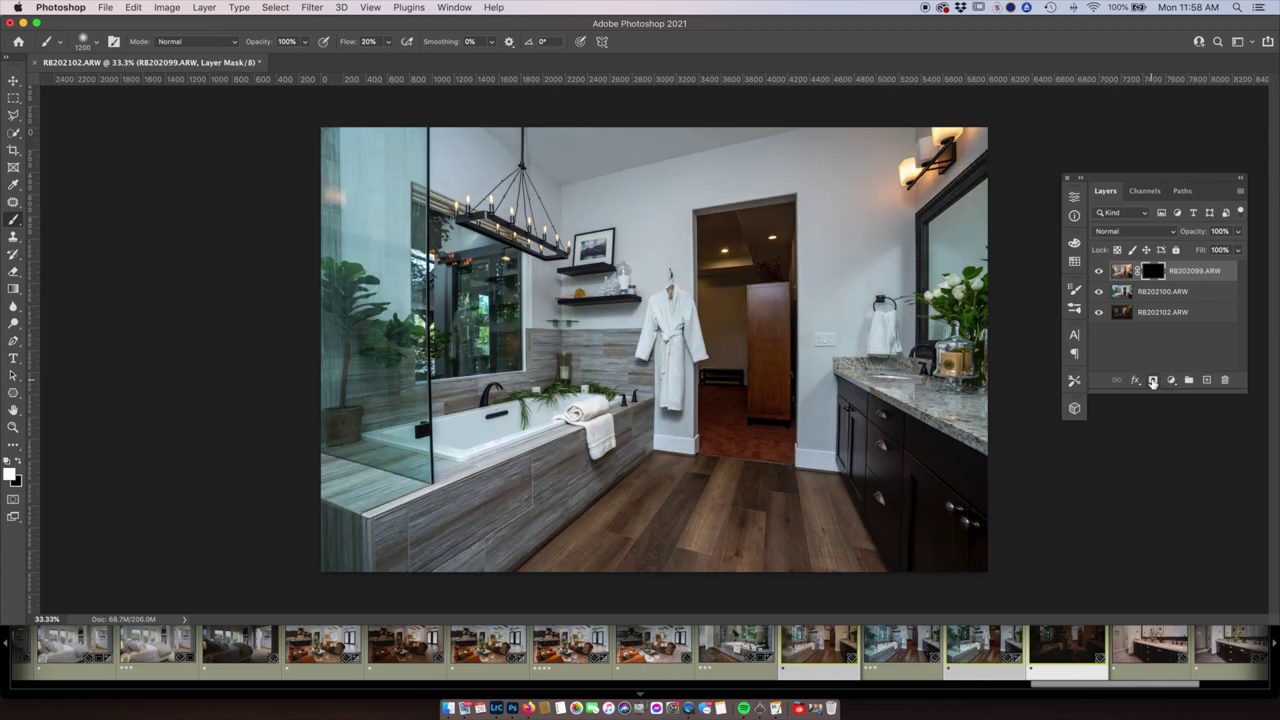
{"action": "mouse_move", "coordinate": [728, 250]}
{"action": "left_mouse_down"}
{"action": "mouse_move", "coordinate": [742, 309]}
{"action": "mouse_move", "coordinate": [755, 248]}
{"action": "mouse_move", "coordinate": [749, 395]}
{"action": "mouse_move", "coordinate": [725, 292]}
{"action": "mouse_move", "coordinate": [704, 292]}
{"action": "mouse_move", "coordinate": [752, 245]}
{"action": "mouse_move", "coordinate": [743, 410]}
{"action": "mouse_move", "coordinate": [770, 260]}
{"action": "mouse_move", "coordinate": [757, 247]}
{"action": "mouse_move", "coordinate": [749, 263]}
{"action": "mouse_move", "coordinate": [769, 268]}
{"action": "mouse_move", "coordinate": [902, 270]}
{"action": "mouse_move", "coordinate": [752, 355]}
{"action": "left_mouse_up"}
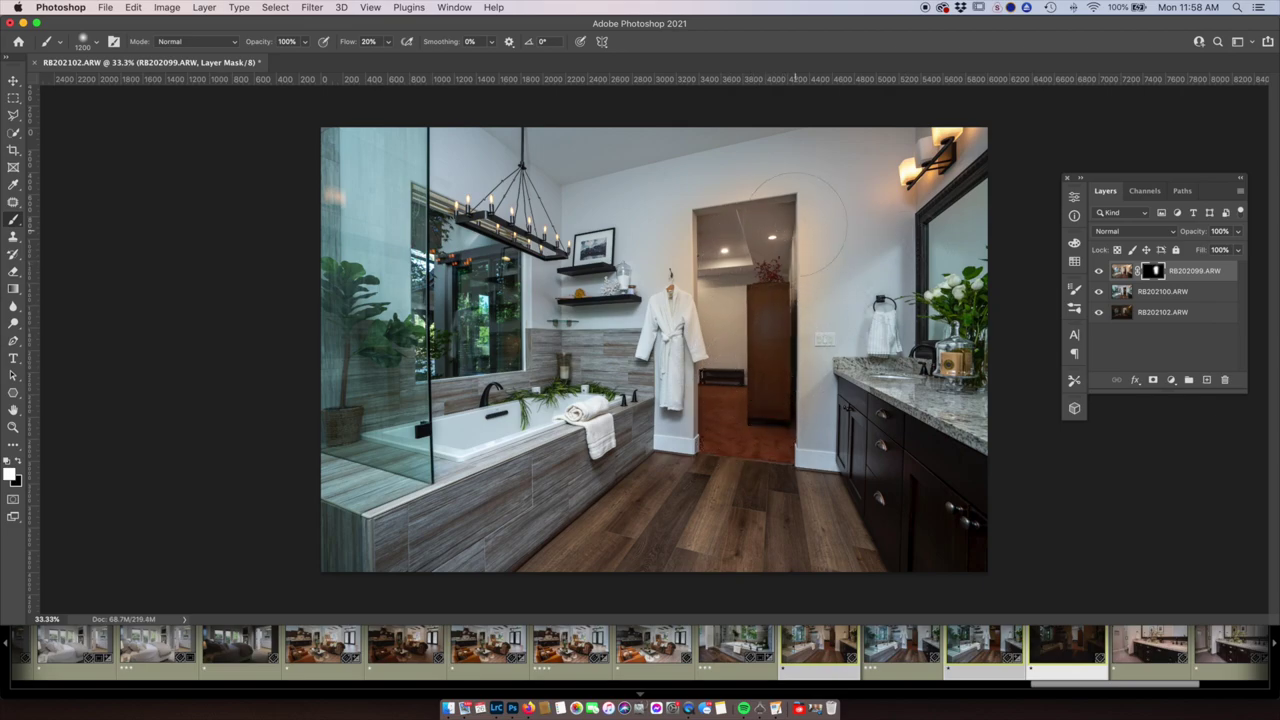
{"action": "key", "text": "x"}
{"action": "mouse_move", "coordinate": [817, 201]}
{"action": "left_mouse_down"}
{"action": "mouse_move", "coordinate": [829, 271]}
{"action": "mouse_move", "coordinate": [829, 214]}
{"action": "mouse_move", "coordinate": [809, 297]}
{"action": "mouse_move", "coordinate": [815, 394]}
{"action": "mouse_move", "coordinate": [820, 191]}
{"action": "mouse_move", "coordinate": [795, 180]}
{"action": "mouse_move", "coordinate": [697, 188]}
{"action": "mouse_move", "coordinate": [671, 214]}
{"action": "left_mouse_up"}
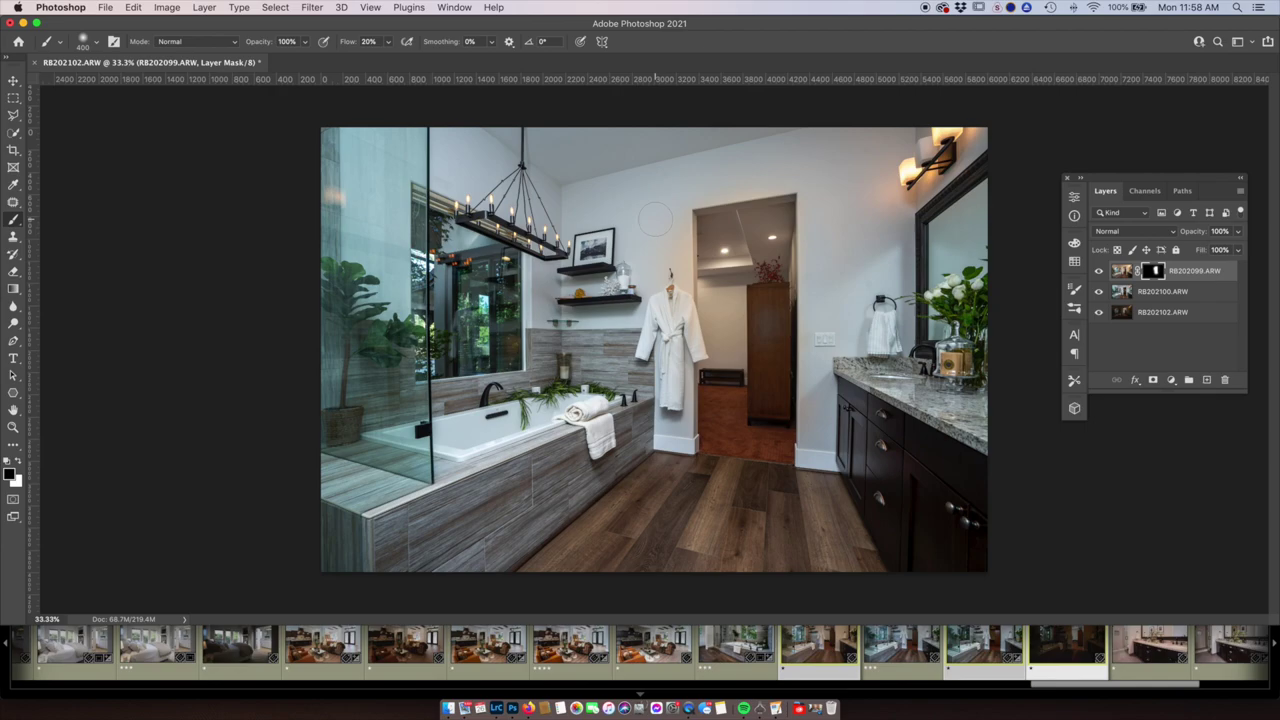
- Enlarge the brush, save and close the blended bathroom document, and open RB202099-Edit-2.tif in Lightroom Classic
{"action": "key", "text": "bracketright"}
{"action": "key", "text": "bracketright"}
{"action": "key", "text": "bracketright"}
{"action": "key", "text": "super+s"}
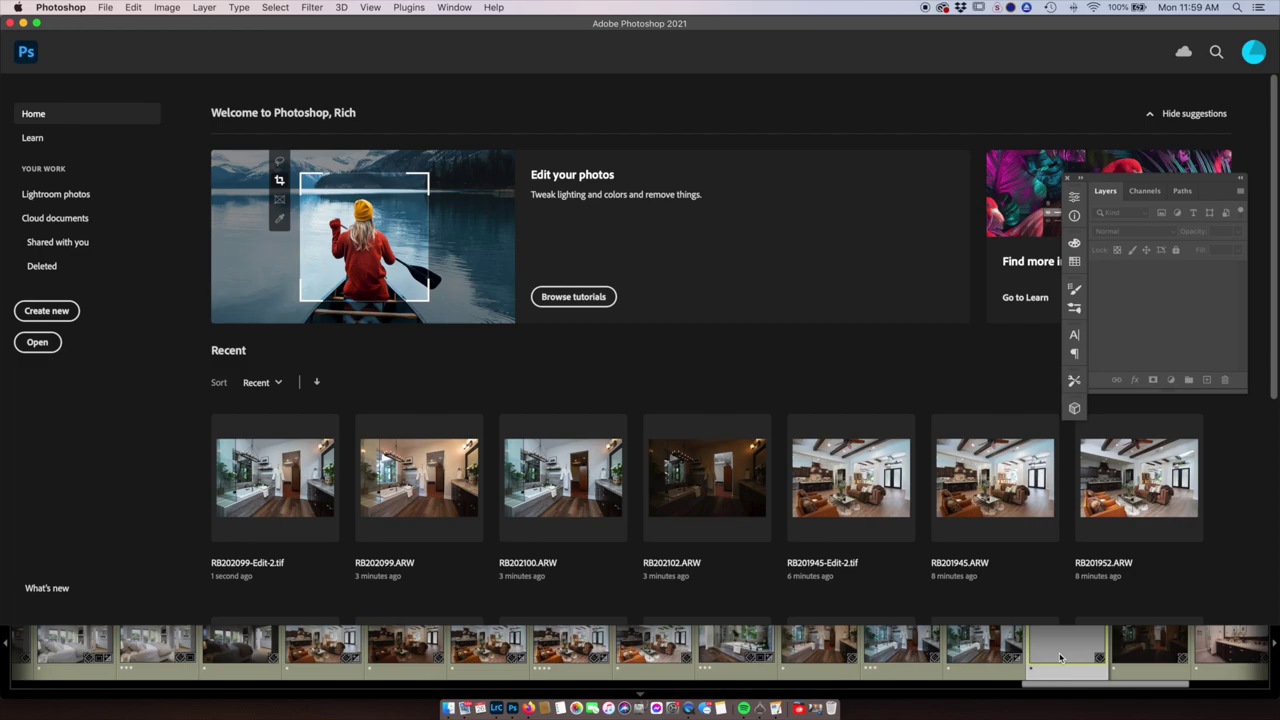
{"action": "left_click", "coordinate": [1062, 657]}
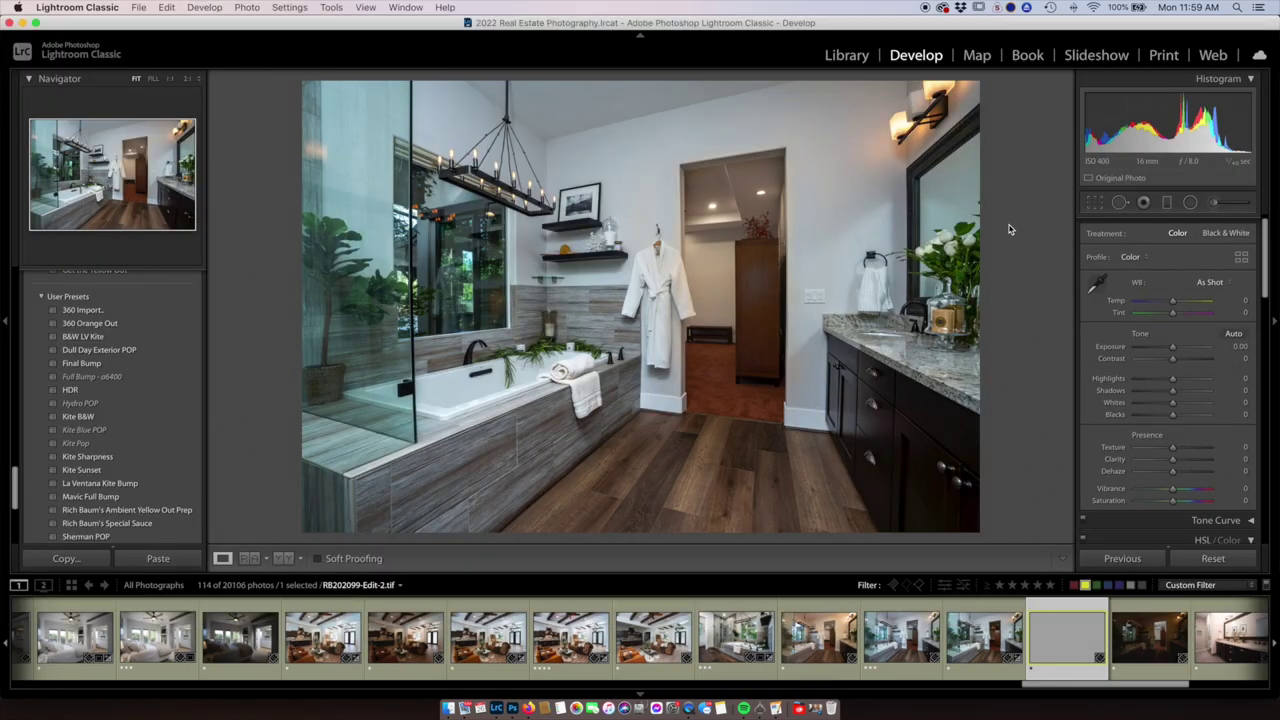
- Paint an adjustment brush with Temp −8, Exposure 0.02 and Saturation −61 over the room seen through the doorway
{"action": "left_click", "coordinate": [1214, 203]}
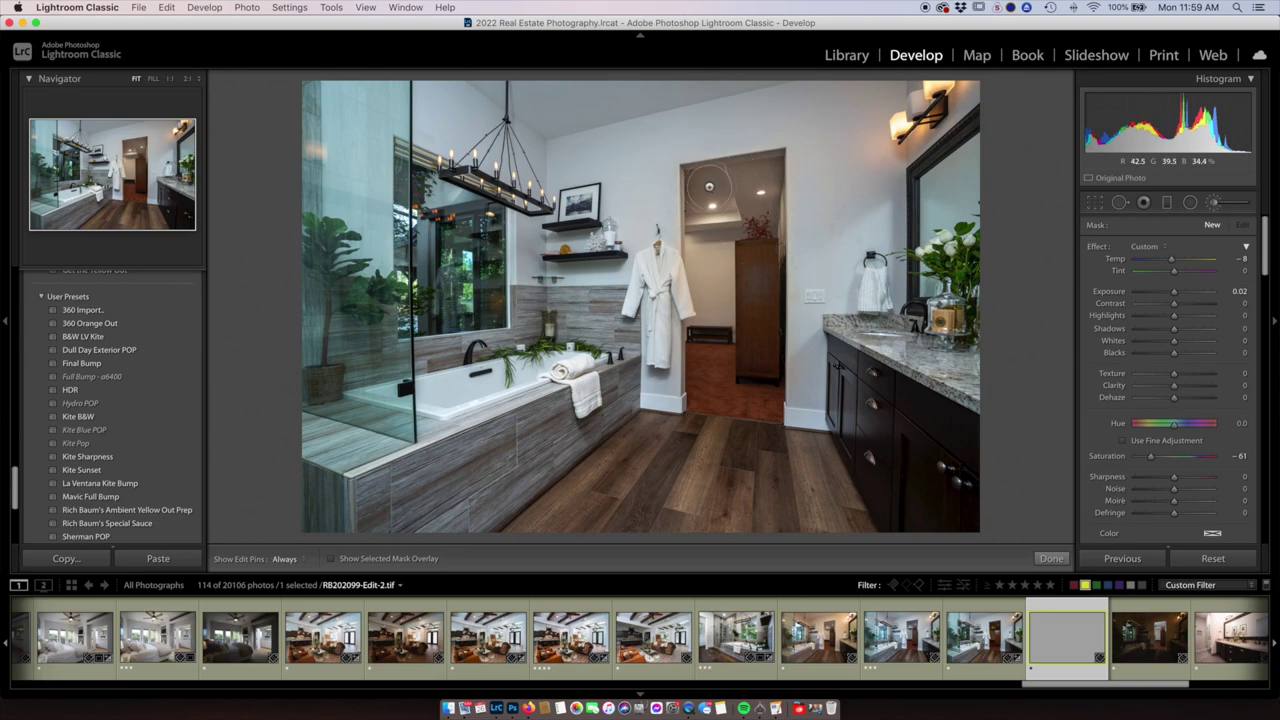
{"action": "key", "text": "h"}
{"action": "left_click_drag", "start_coordinate": [692, 330], "coordinate": [720, 330]}
{"action": "mouse_move", "coordinate": [731, 391]}
{"action": "left_mouse_down"}
{"action": "mouse_move", "coordinate": [717, 190]}
{"action": "mouse_move", "coordinate": [739, 195]}
{"action": "left_mouse_up"}
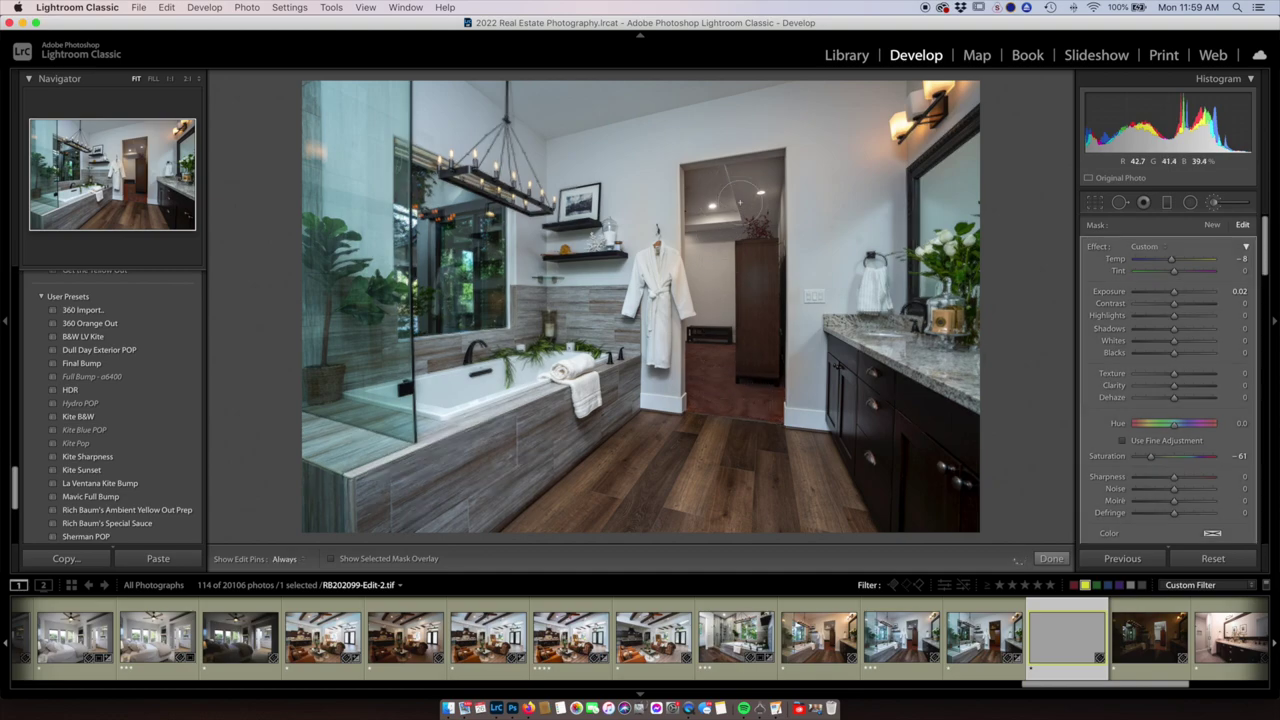
{"action": "key", "text": "h"}
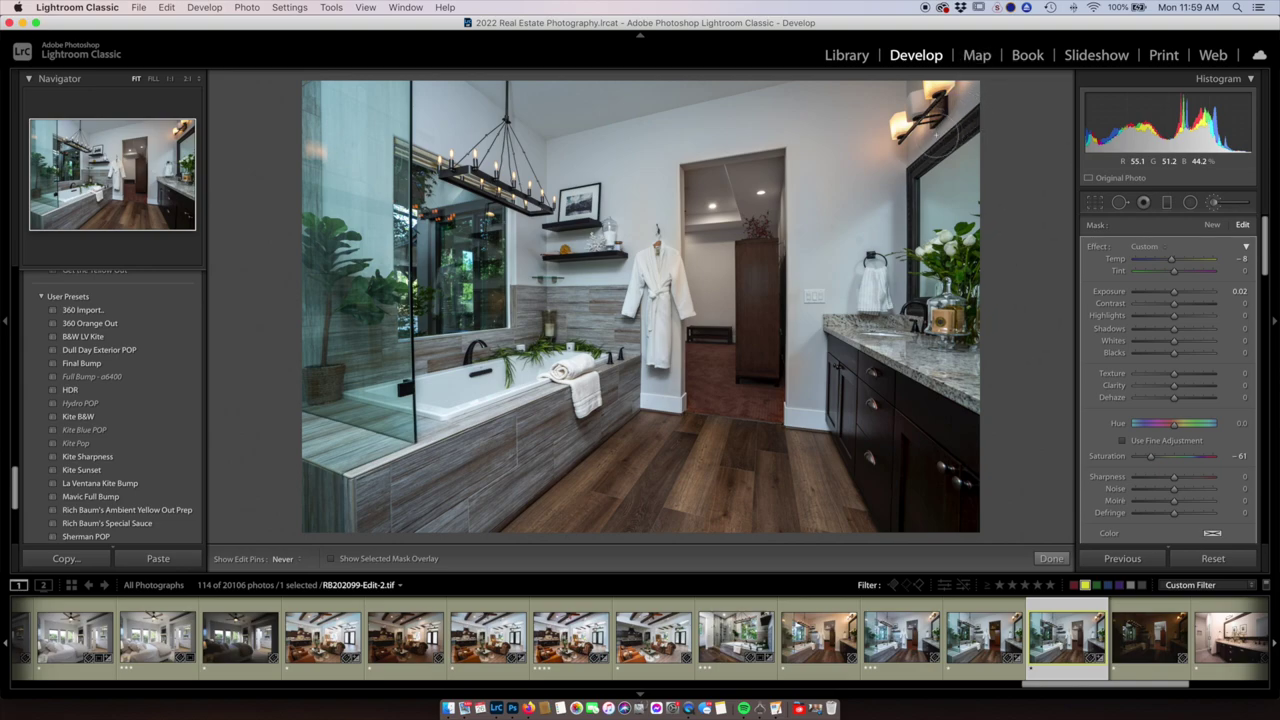
{"action": "key", "text": "h"}
{"action": "key", "text": "super+equal"}
{"action": "key", "text": "super+equal"}
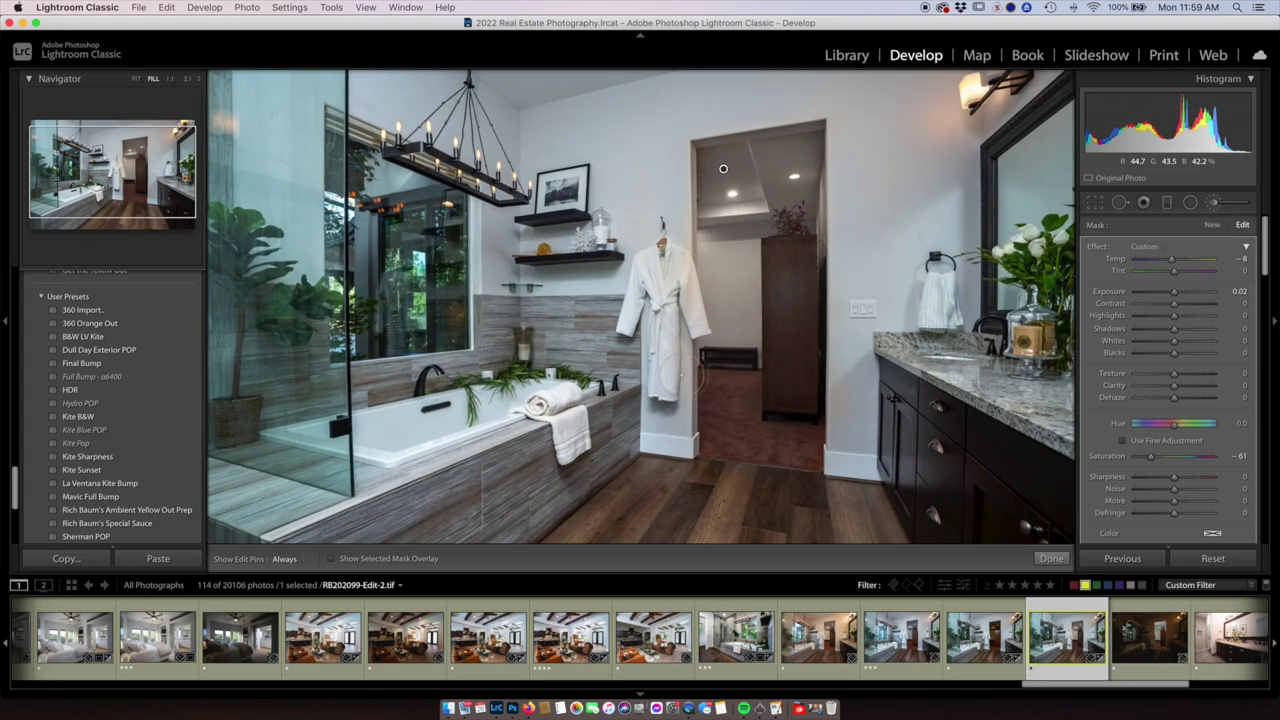
- Create a new brush adjustment with Temp 69 and Saturation 62 and paint it over the middle shade of the vanity light
{"action": "left_click", "coordinate": [179, 125]}
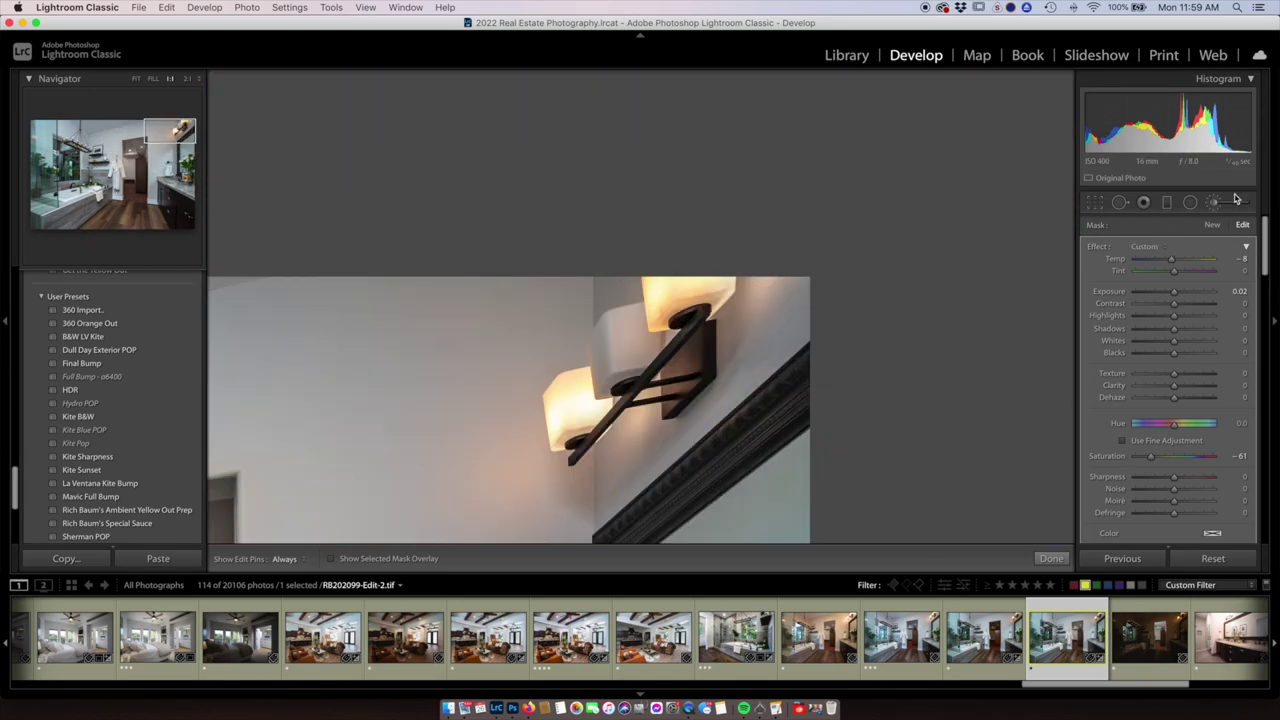
{"action": "left_click", "coordinate": [1212, 226]}
{"action": "left_click_drag", "start_coordinate": [1151, 459], "coordinate": [1197, 459]}
{"action": "left_click_drag", "start_coordinate": [1174, 264], "coordinate": [1200, 261]}
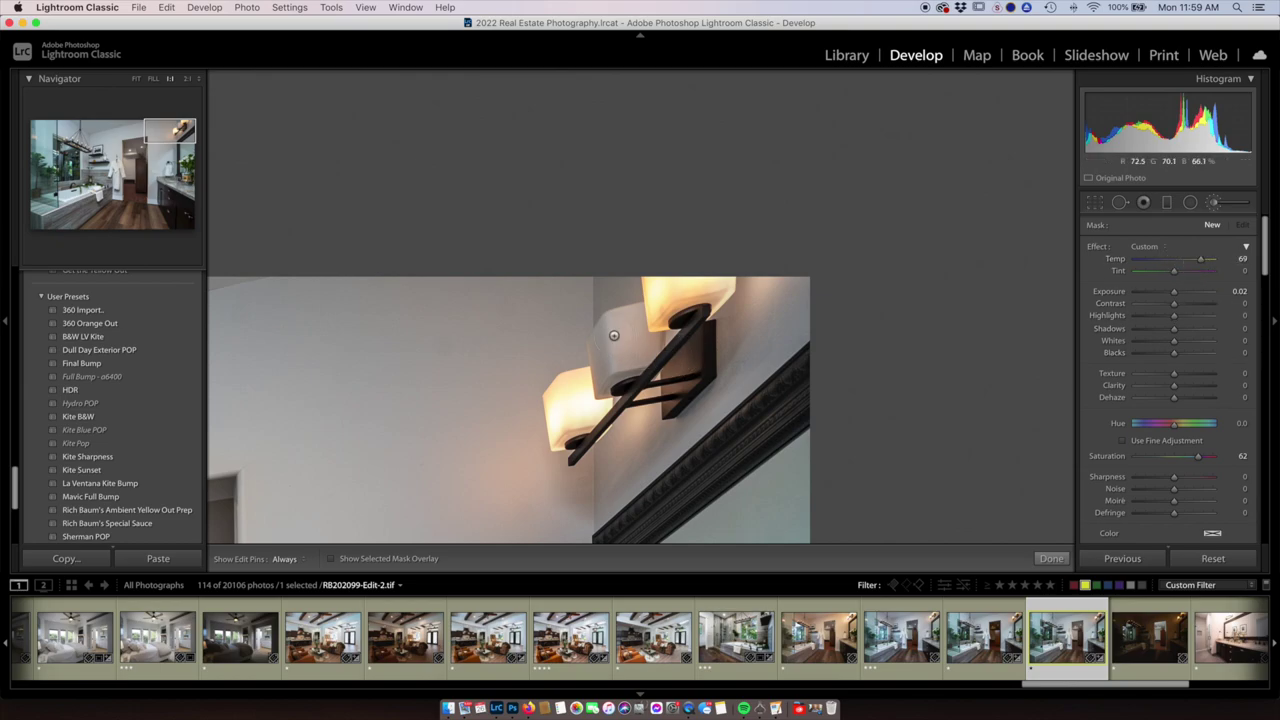
{"action": "key", "text": "h"}
{"action": "left_click", "coordinate": [619, 354]}
- Raise the exposure and adjust the temperature of the middle lampshade's brush adjustment
{"action": "key", "text": "h"}
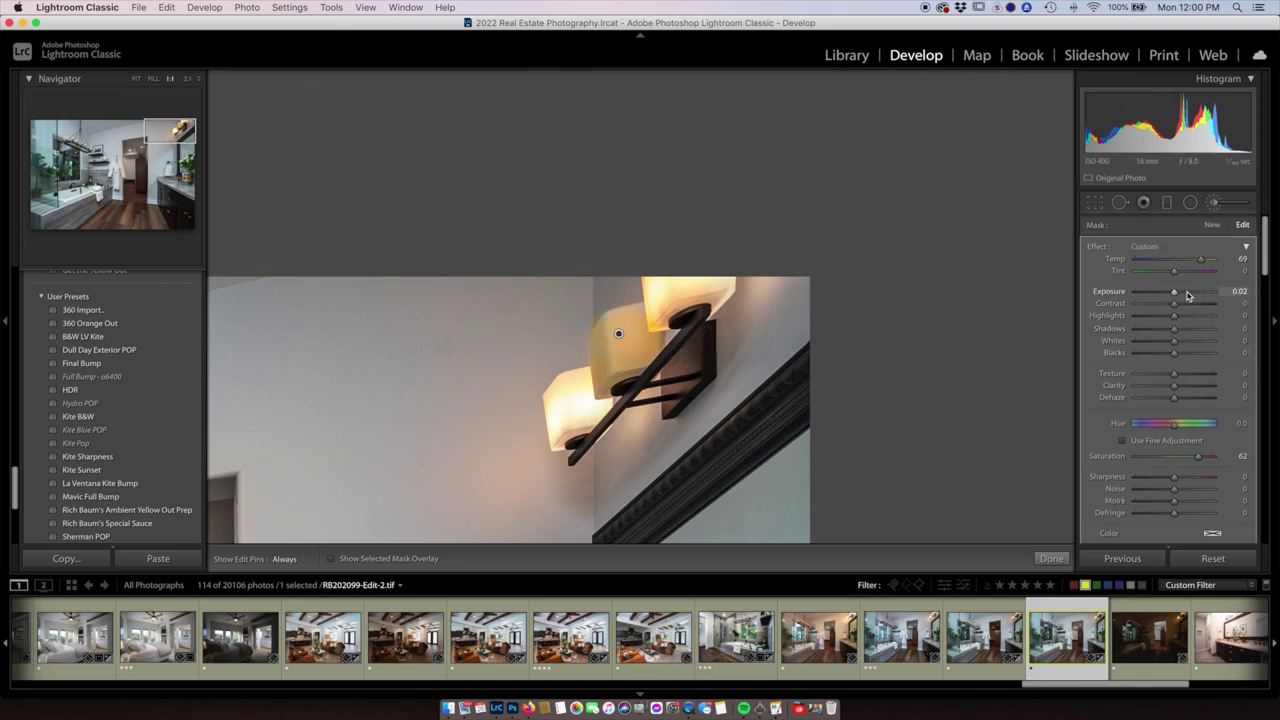
{"action": "left_click", "coordinate": [1187, 291]}
{"action": "left_click", "coordinate": [1199, 259]}
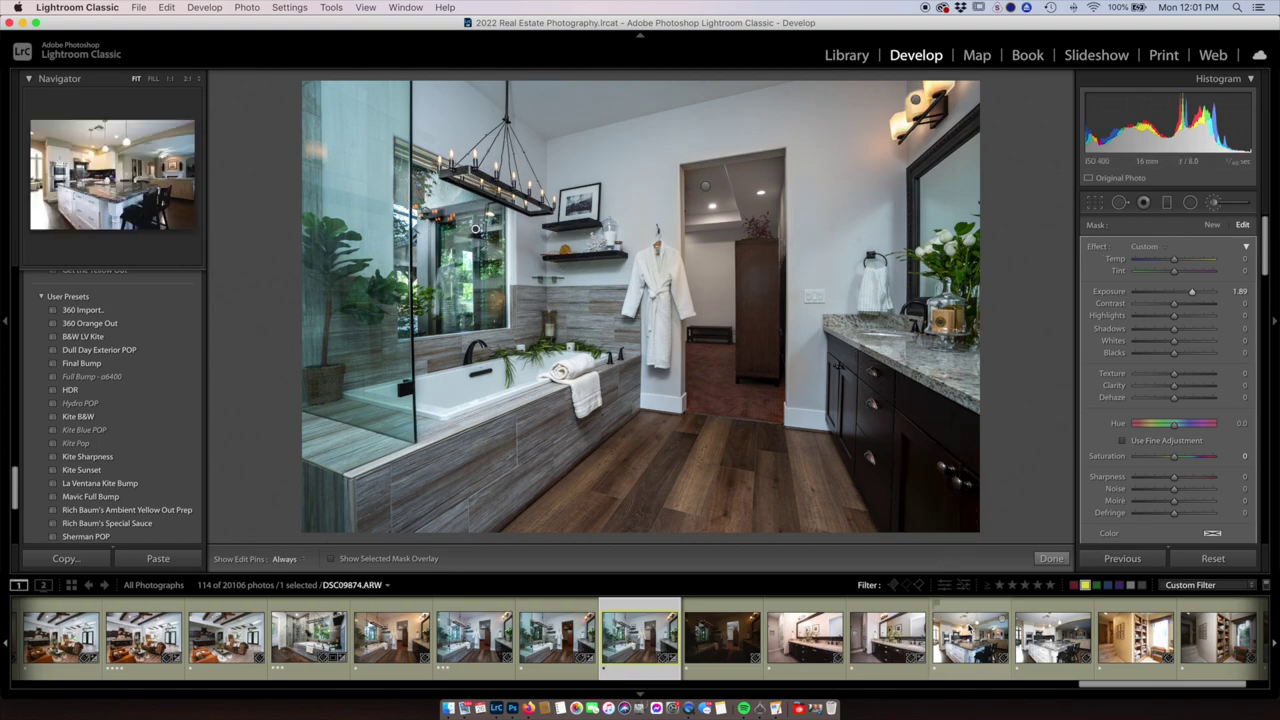
- Compare the kitchen exposures DSC09874.ARW and DSC09875.ARW, and set the exposure of DSC09875.ARW to −0.55
{"action": "left_click", "coordinate": [982, 648]}
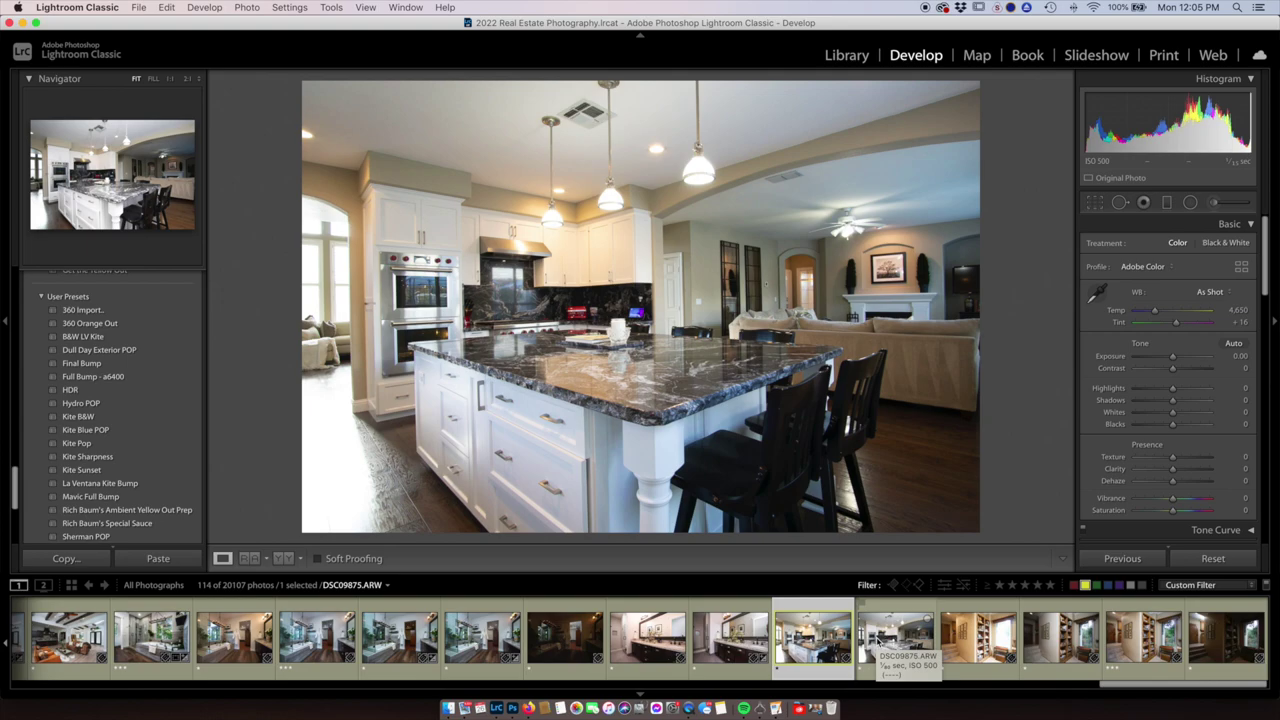
{"action": "left_click", "coordinate": [868, 642]}
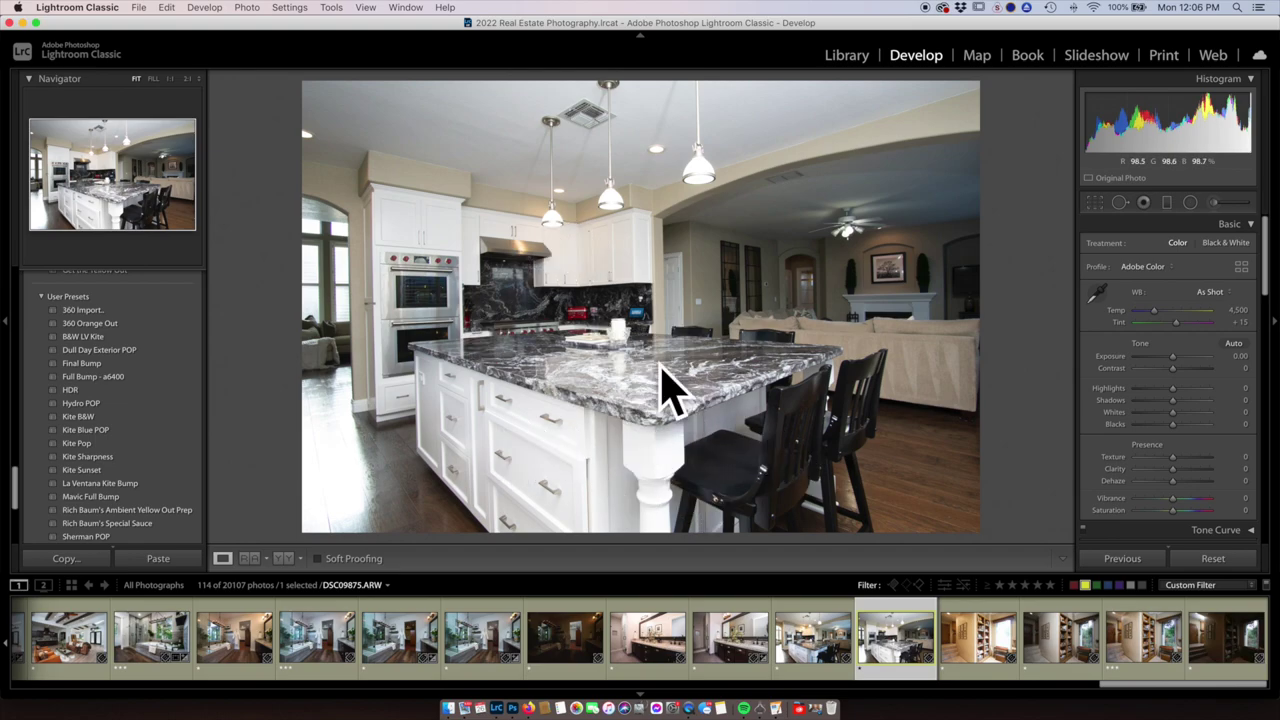
{"action": "left_click_drag", "start_coordinate": [1175, 360], "coordinate": [1169, 358]}
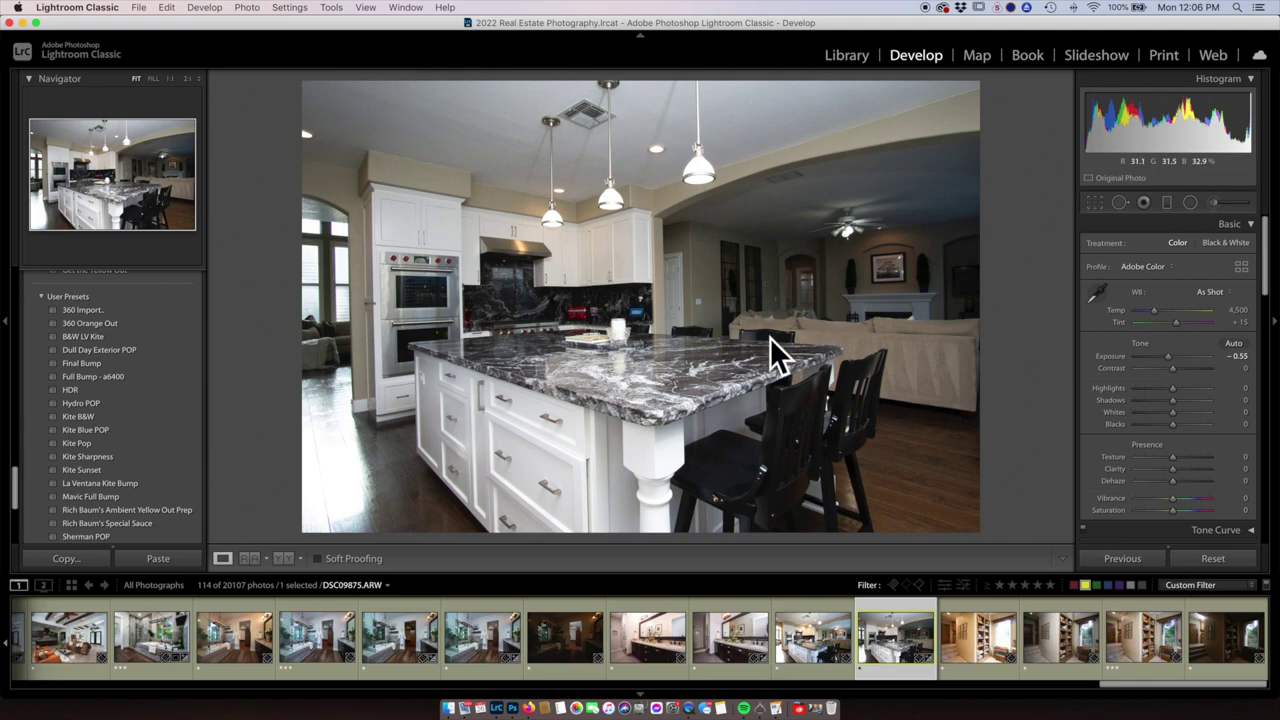
- Select DSC09874.ARW and DSC09875.ARW together and open them as layers in one Photoshop document
{"action": "left_click", "coordinate": [812, 636]}
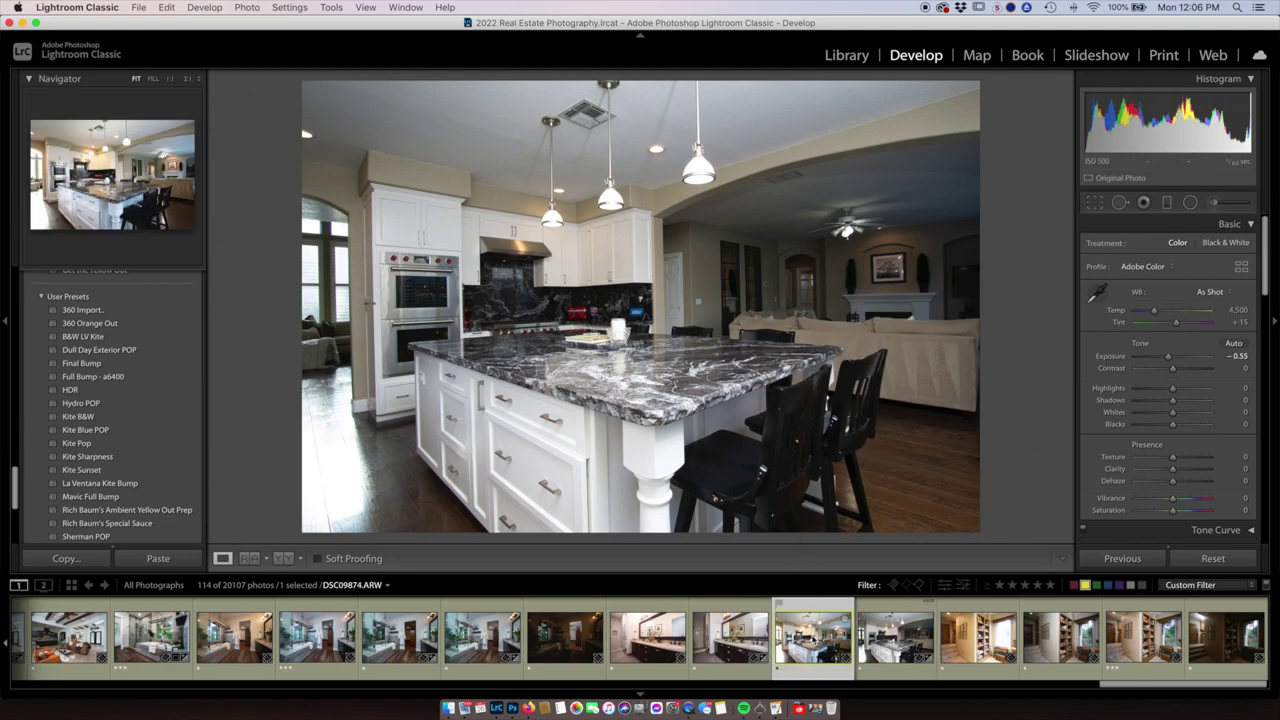
{"action": "left_click", "coordinate": [895, 636], "text": "super"}
{"action": "key", "text": "ctrl+h"}
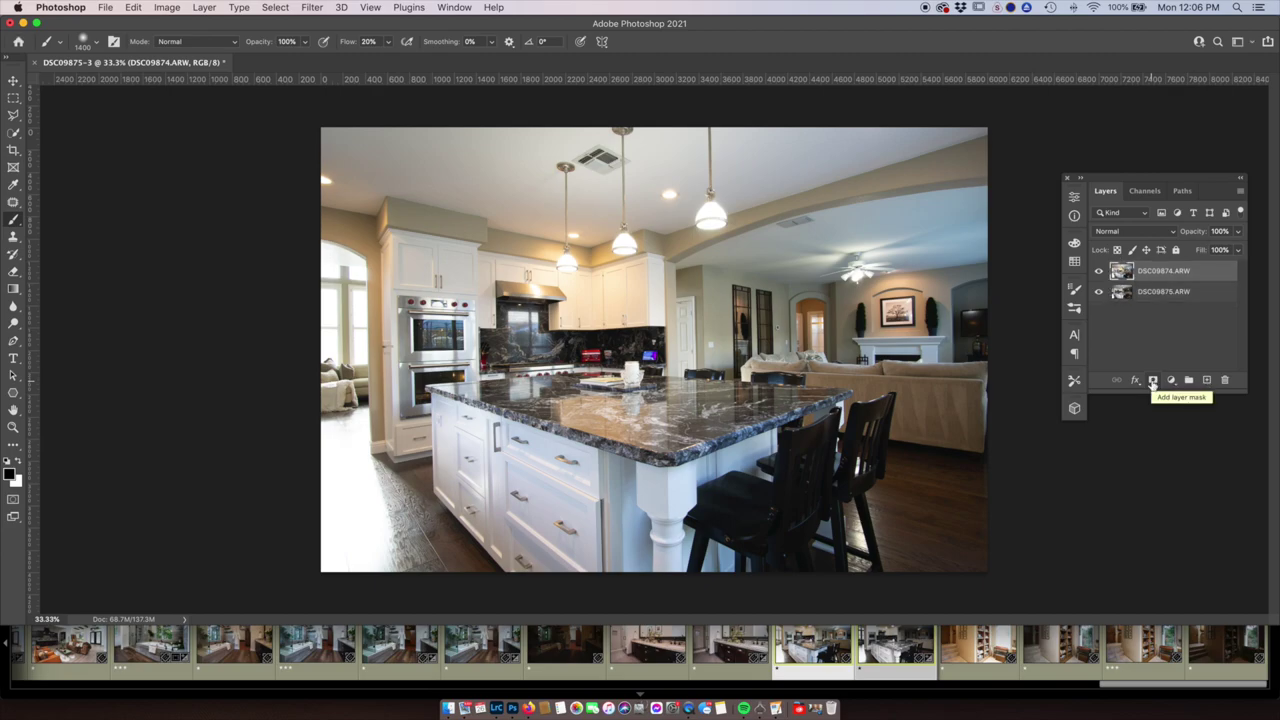
- Hide the DSC09874.ARW layer with a black mask and paint white on it over the living room beyond the kitchen arch
{"action": "left_click", "coordinate": [1152, 383], "text": "alt"}
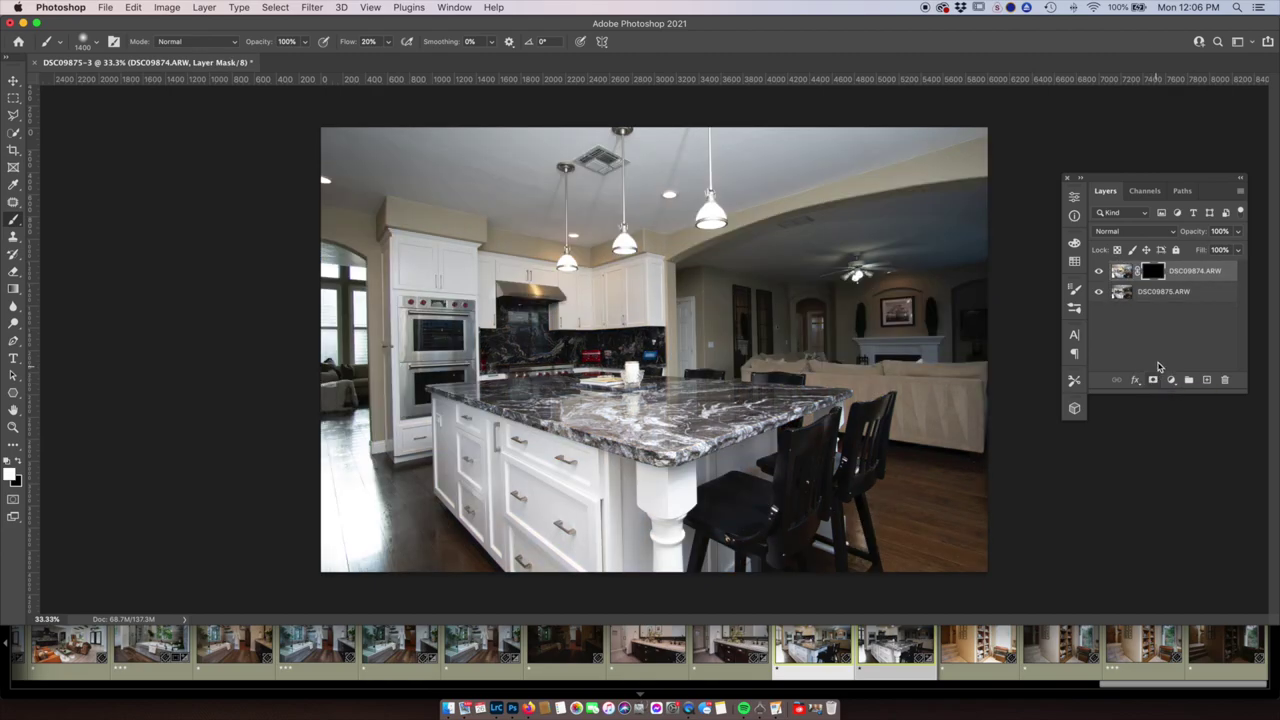
{"action": "mouse_move", "coordinate": [767, 177]}
{"action": "left_mouse_down"}
{"action": "mouse_move", "coordinate": [757, 257]}
{"action": "mouse_move", "coordinate": [771, 271]}
{"action": "mouse_move", "coordinate": [971, 243]}
{"action": "mouse_move", "coordinate": [705, 330]}
{"action": "mouse_move", "coordinate": [910, 340]}
{"action": "mouse_move", "coordinate": [820, 310]}
{"action": "mouse_move", "coordinate": [943, 235]}
{"action": "mouse_move", "coordinate": [850, 312]}
{"action": "mouse_move", "coordinate": [870, 210]}
{"action": "mouse_move", "coordinate": [986, 371]}
{"action": "left_mouse_up"}
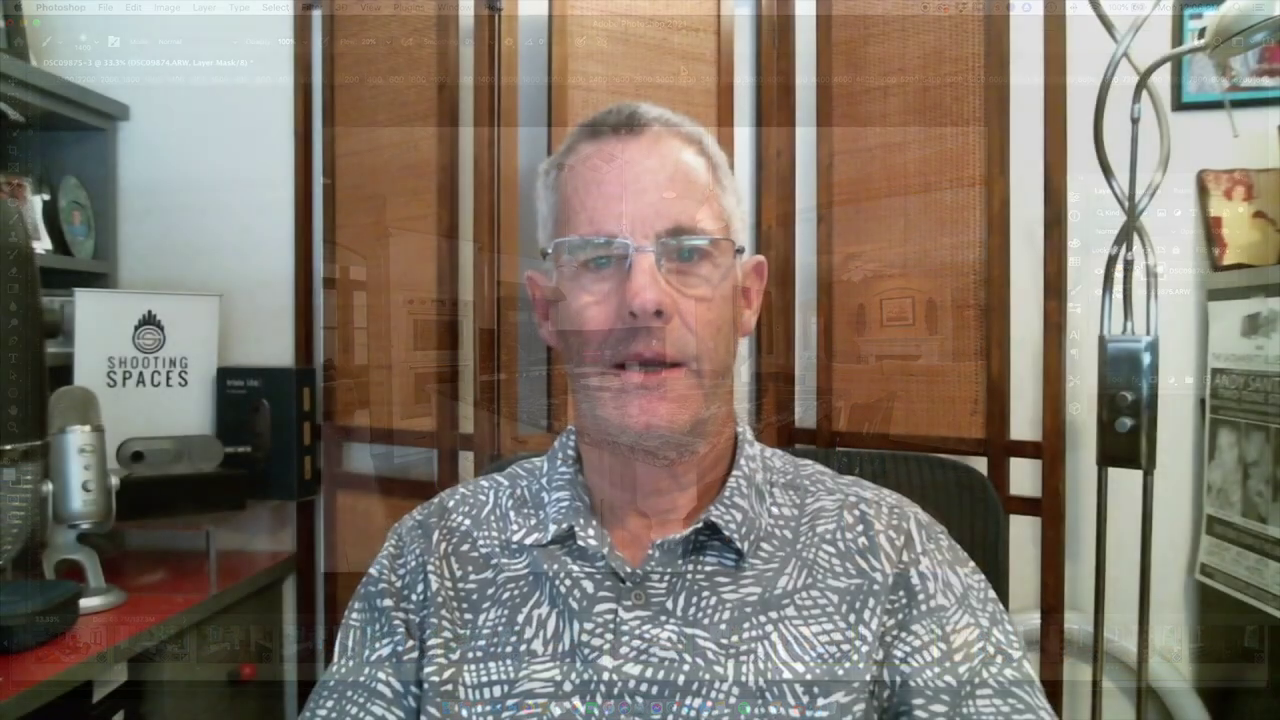